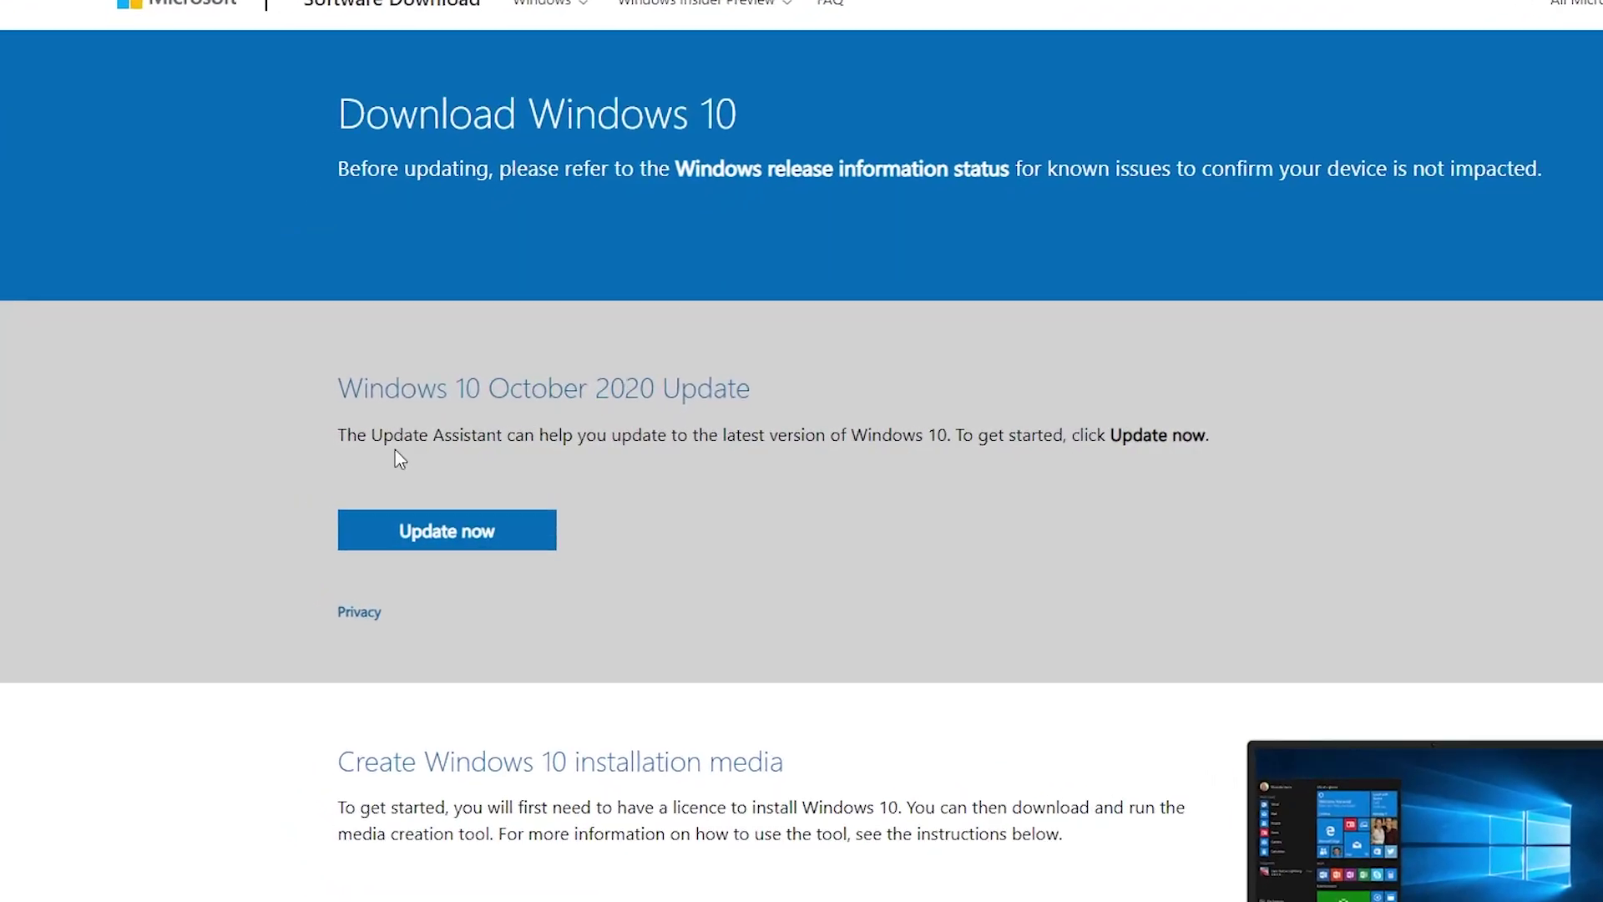
Download the Windows 10 Update Assistant and launch the downloaded installer
click(459, 534)
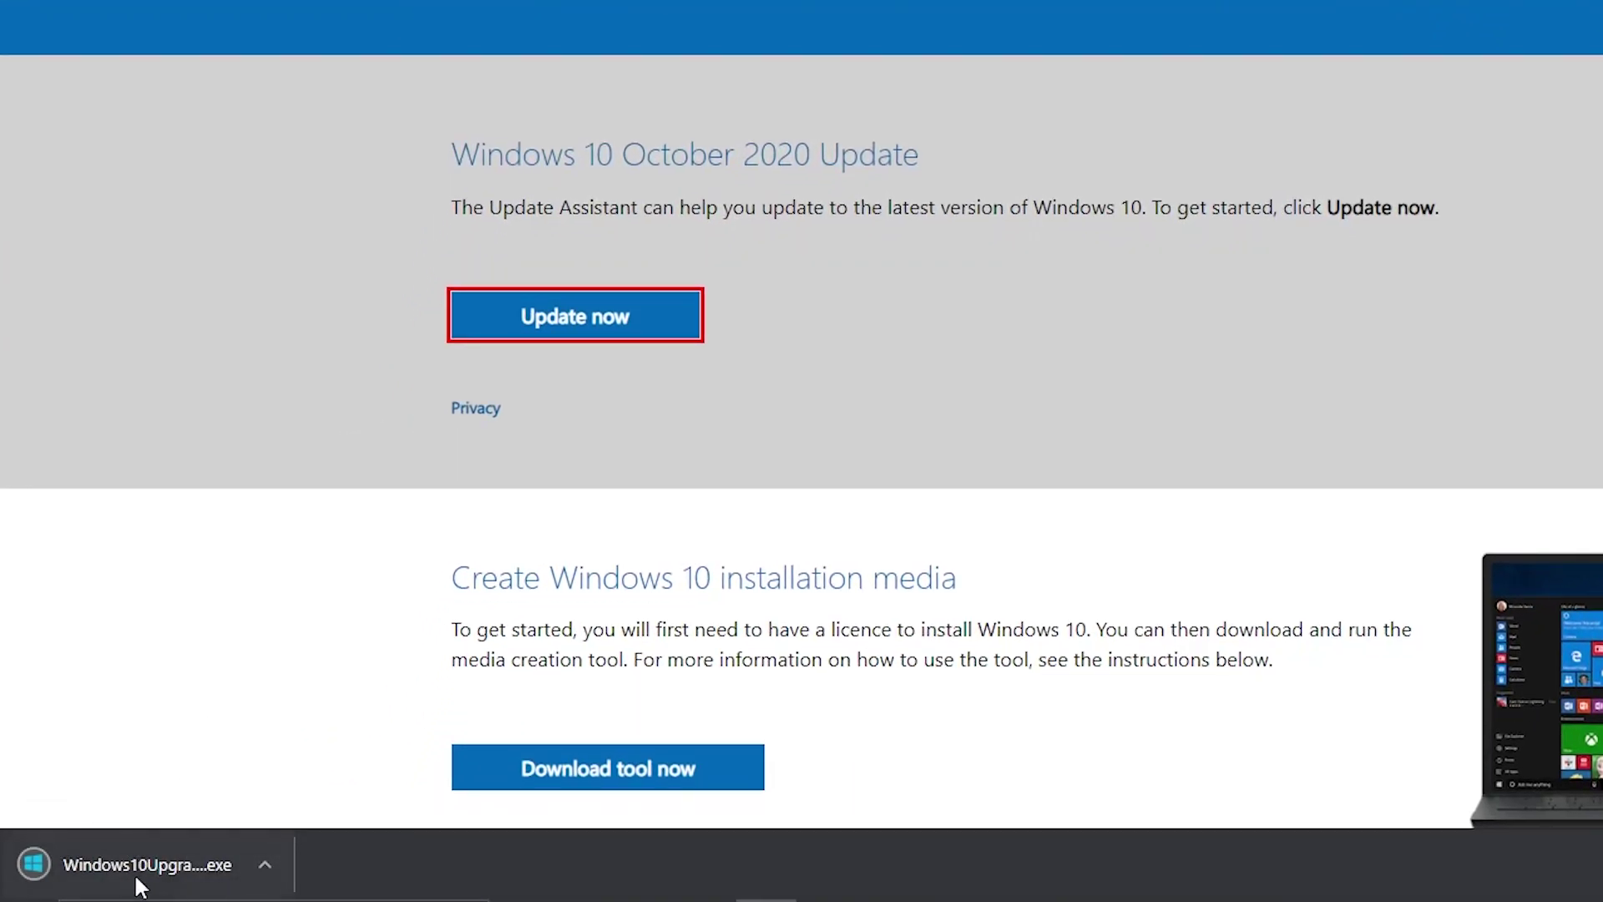
click(264, 864)
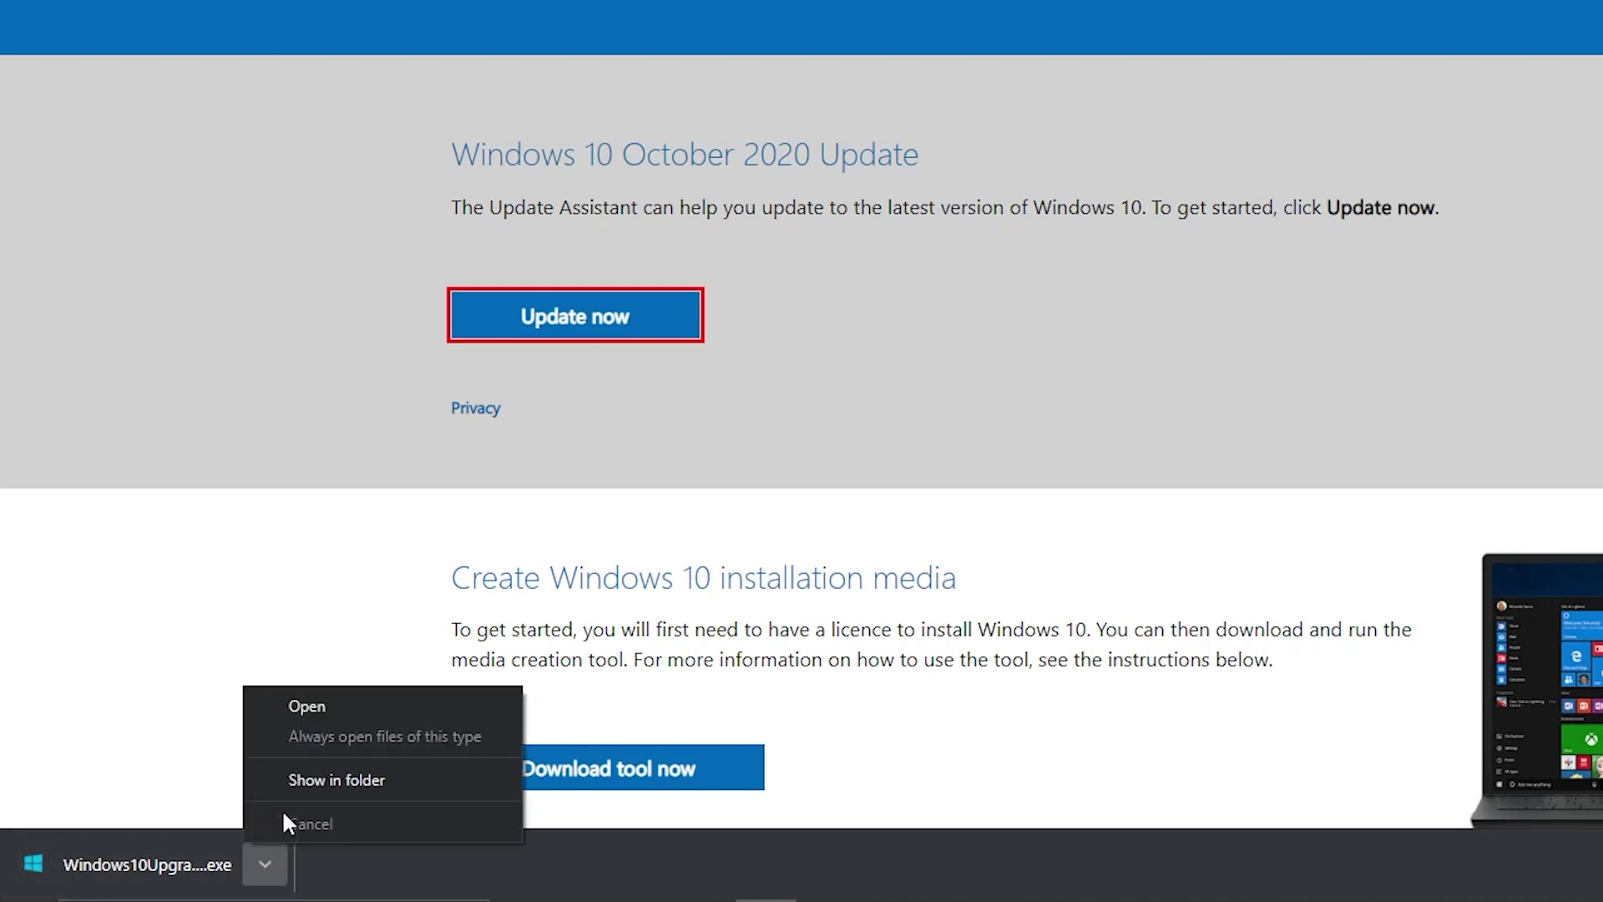
click(307, 706)
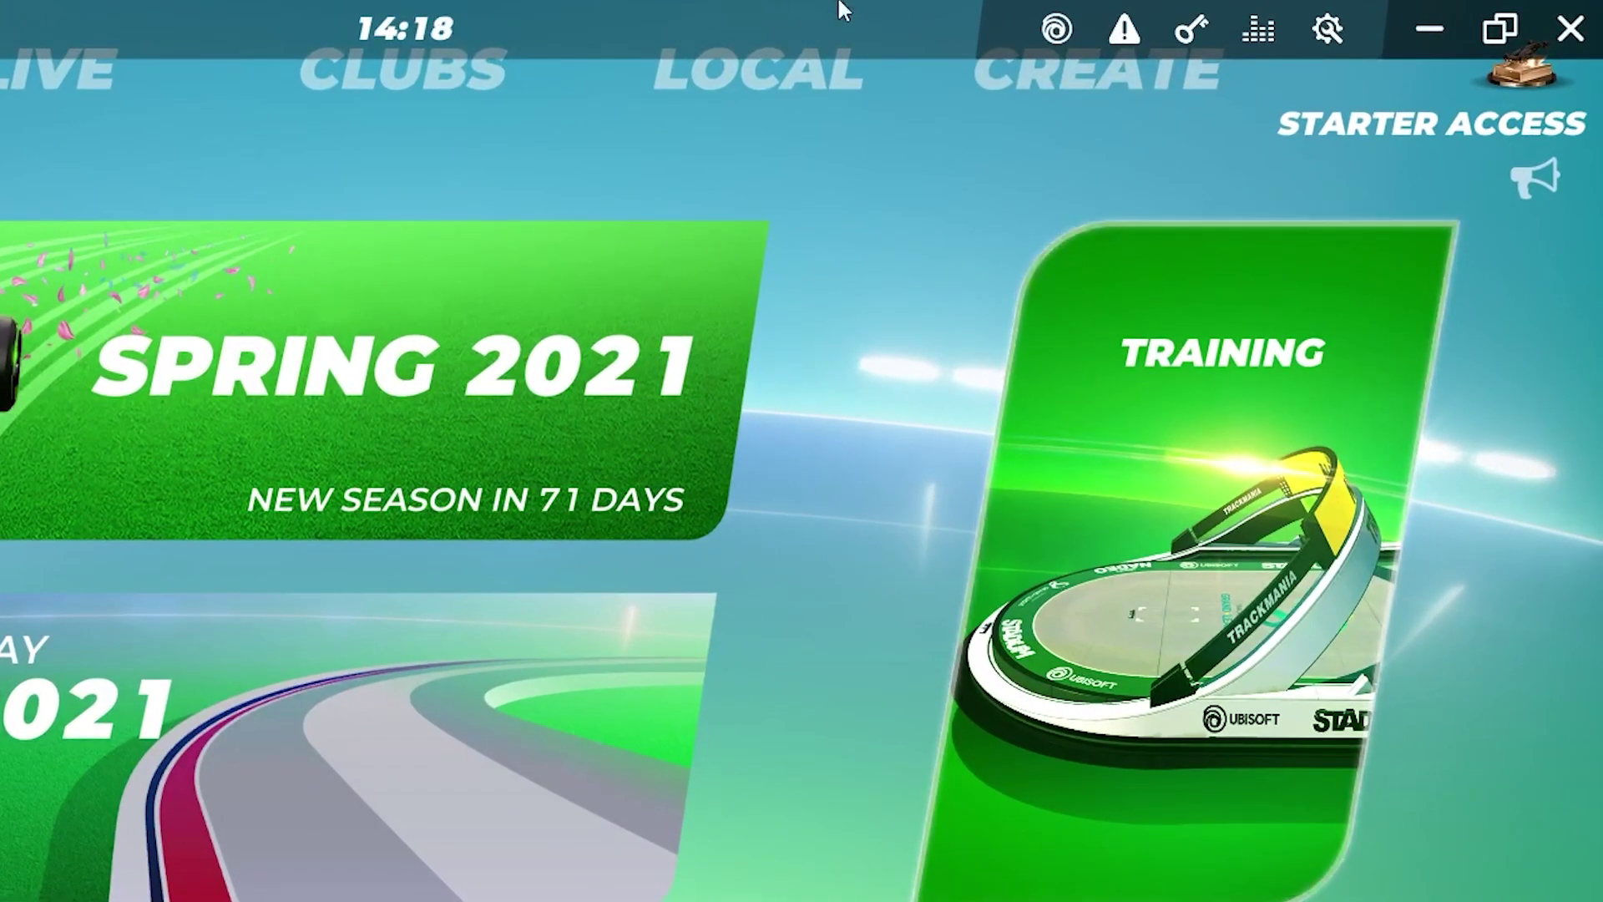
Render Trackmania on the GTX 1050 Ti, enable custom graphics and set the preset to None
click(1328, 32)
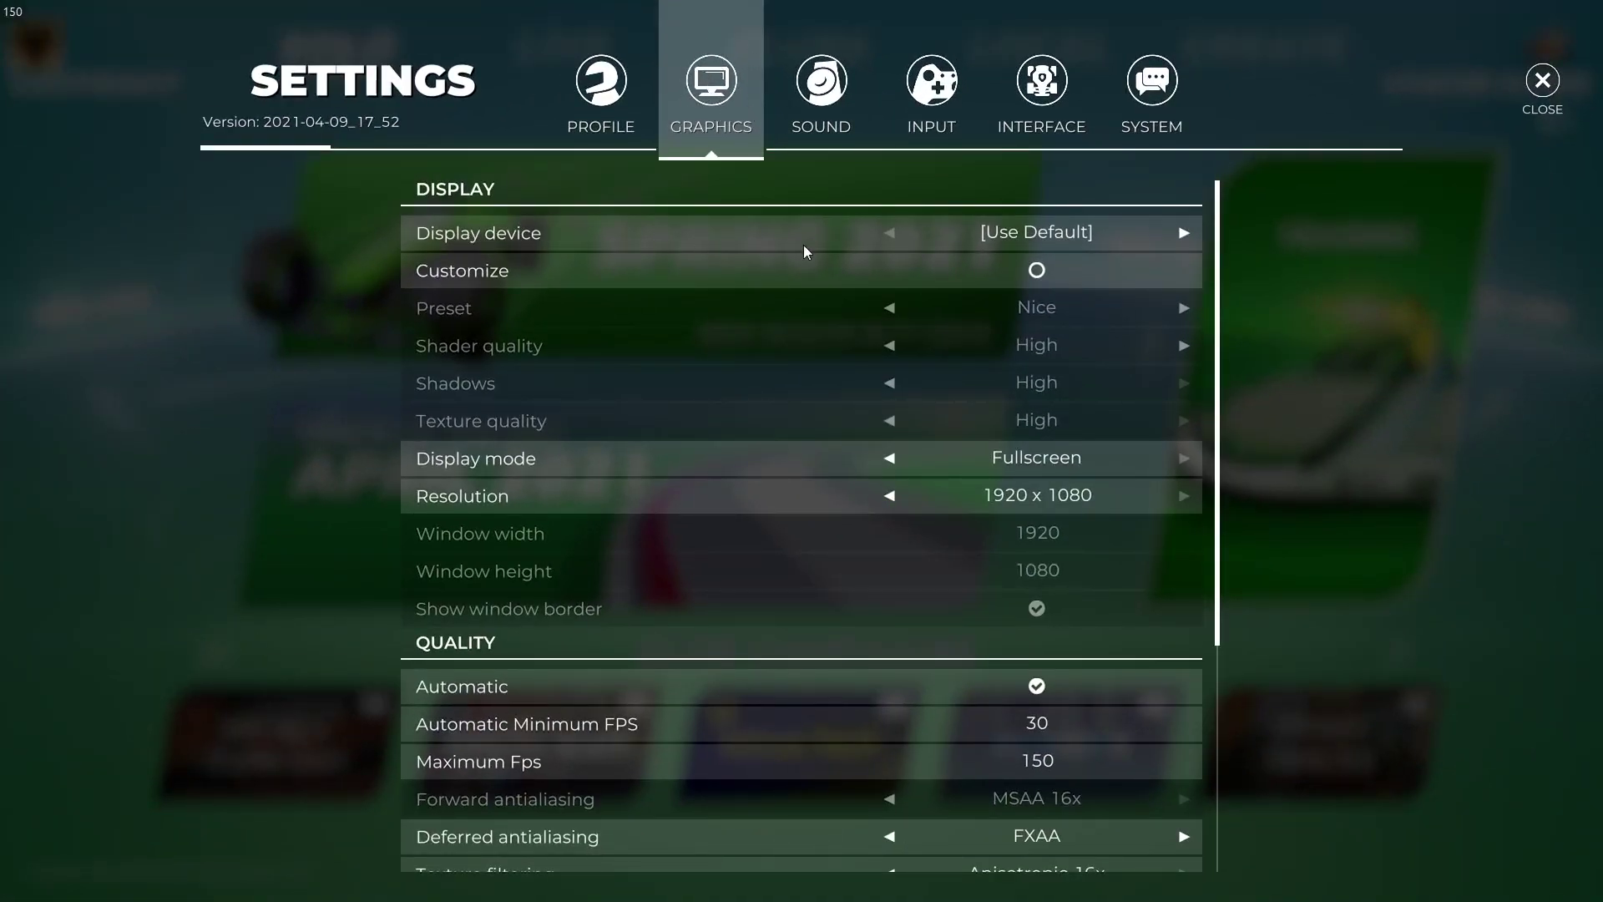
click(1176, 231)
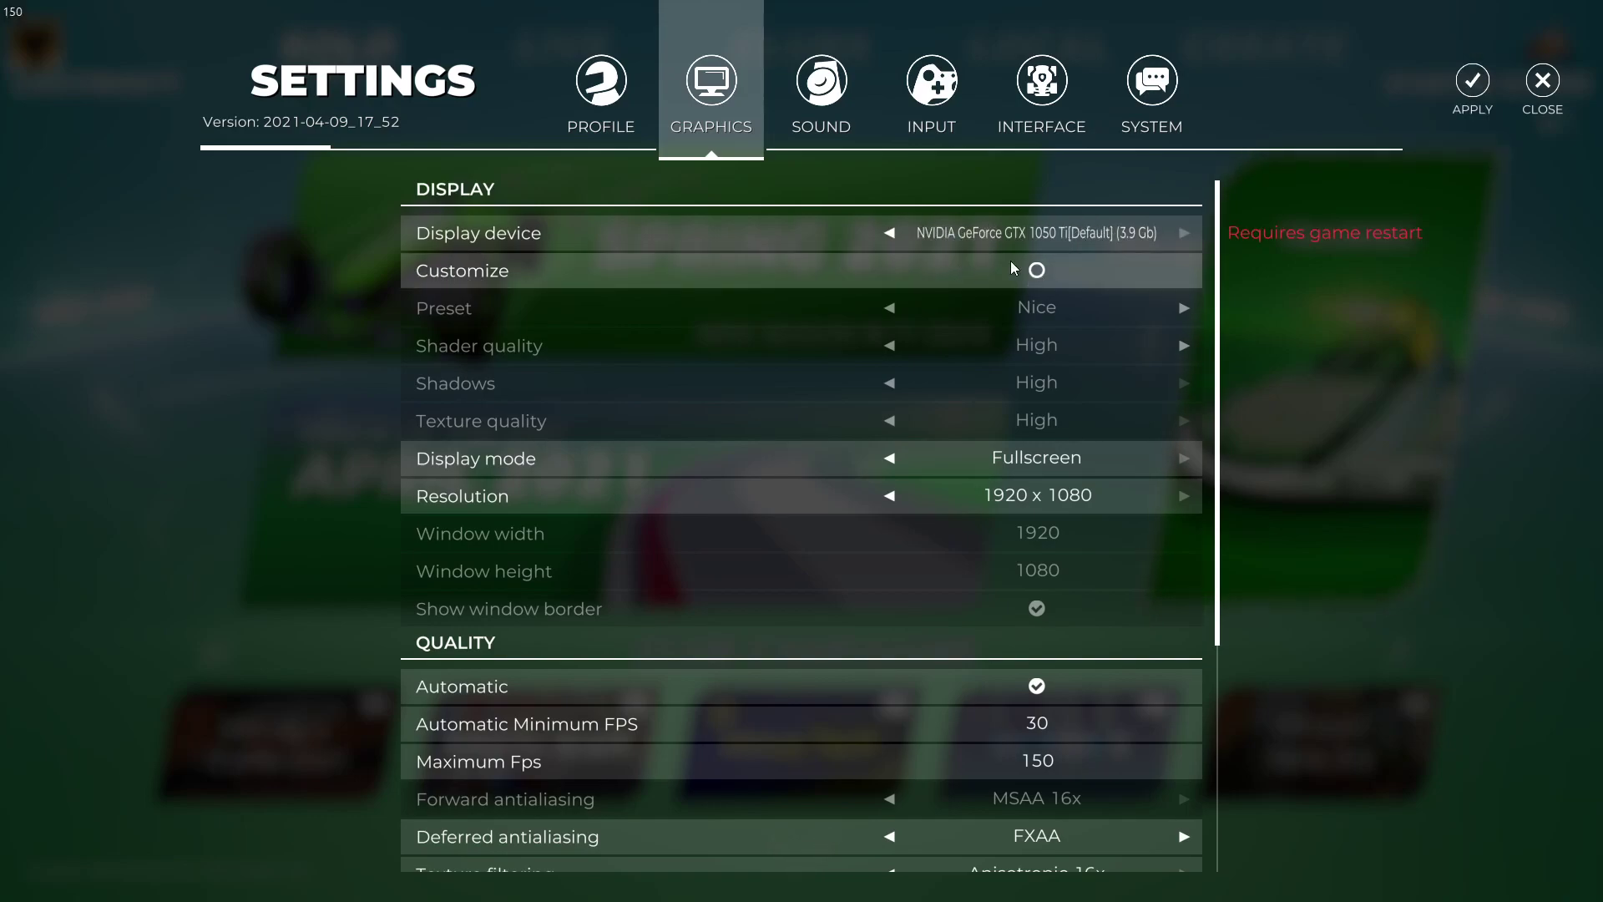
click(1036, 270)
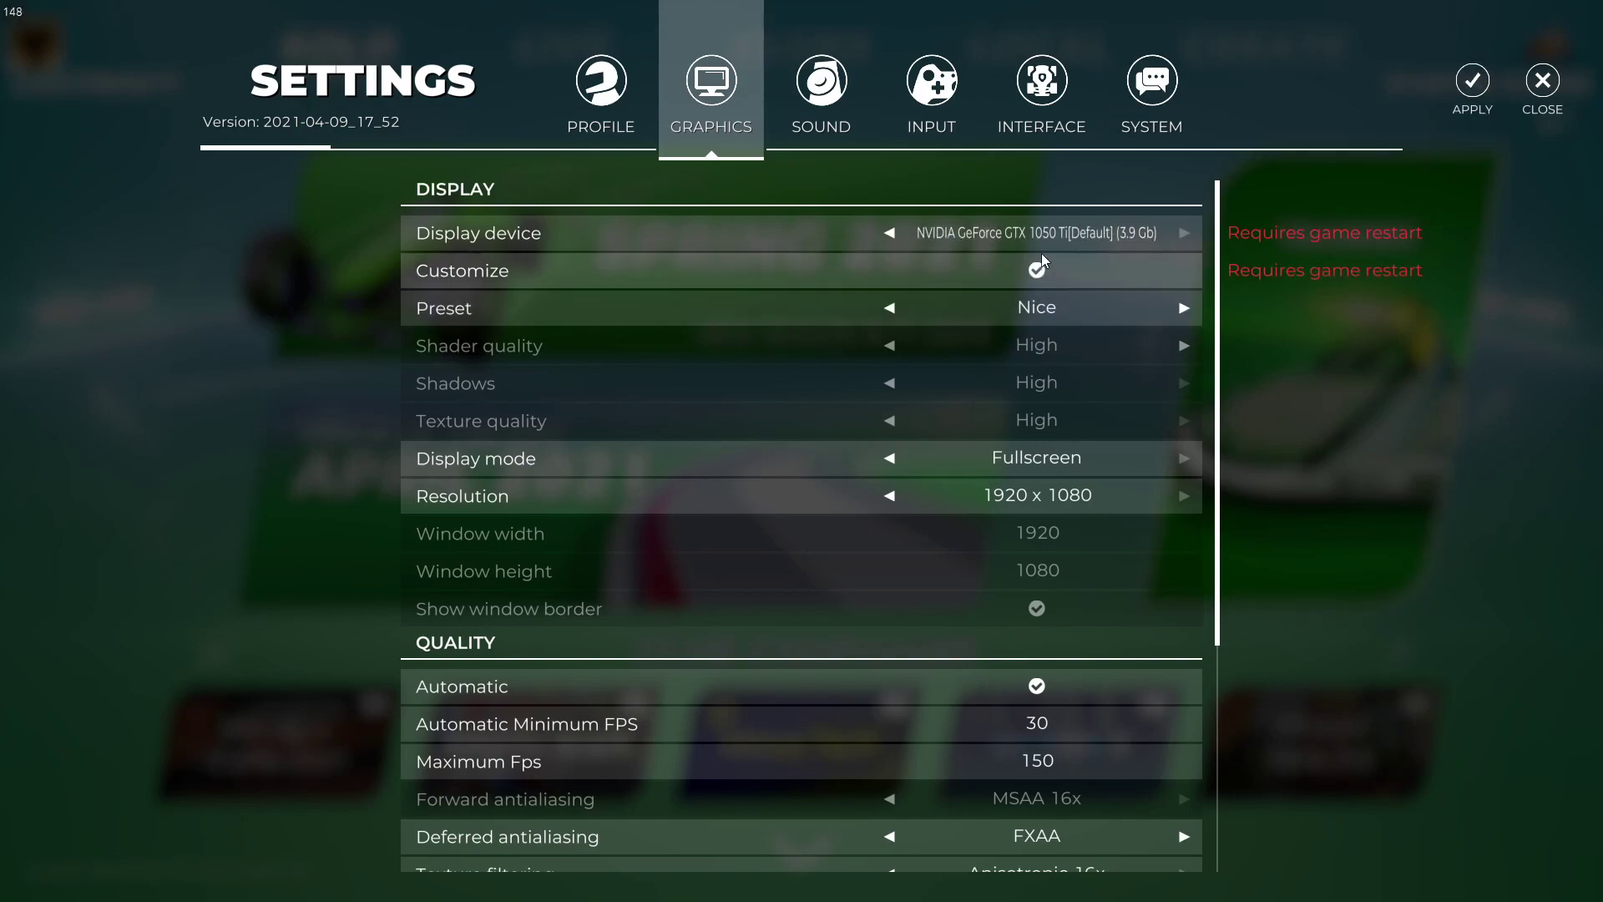
click(889, 307)
click(890, 307)
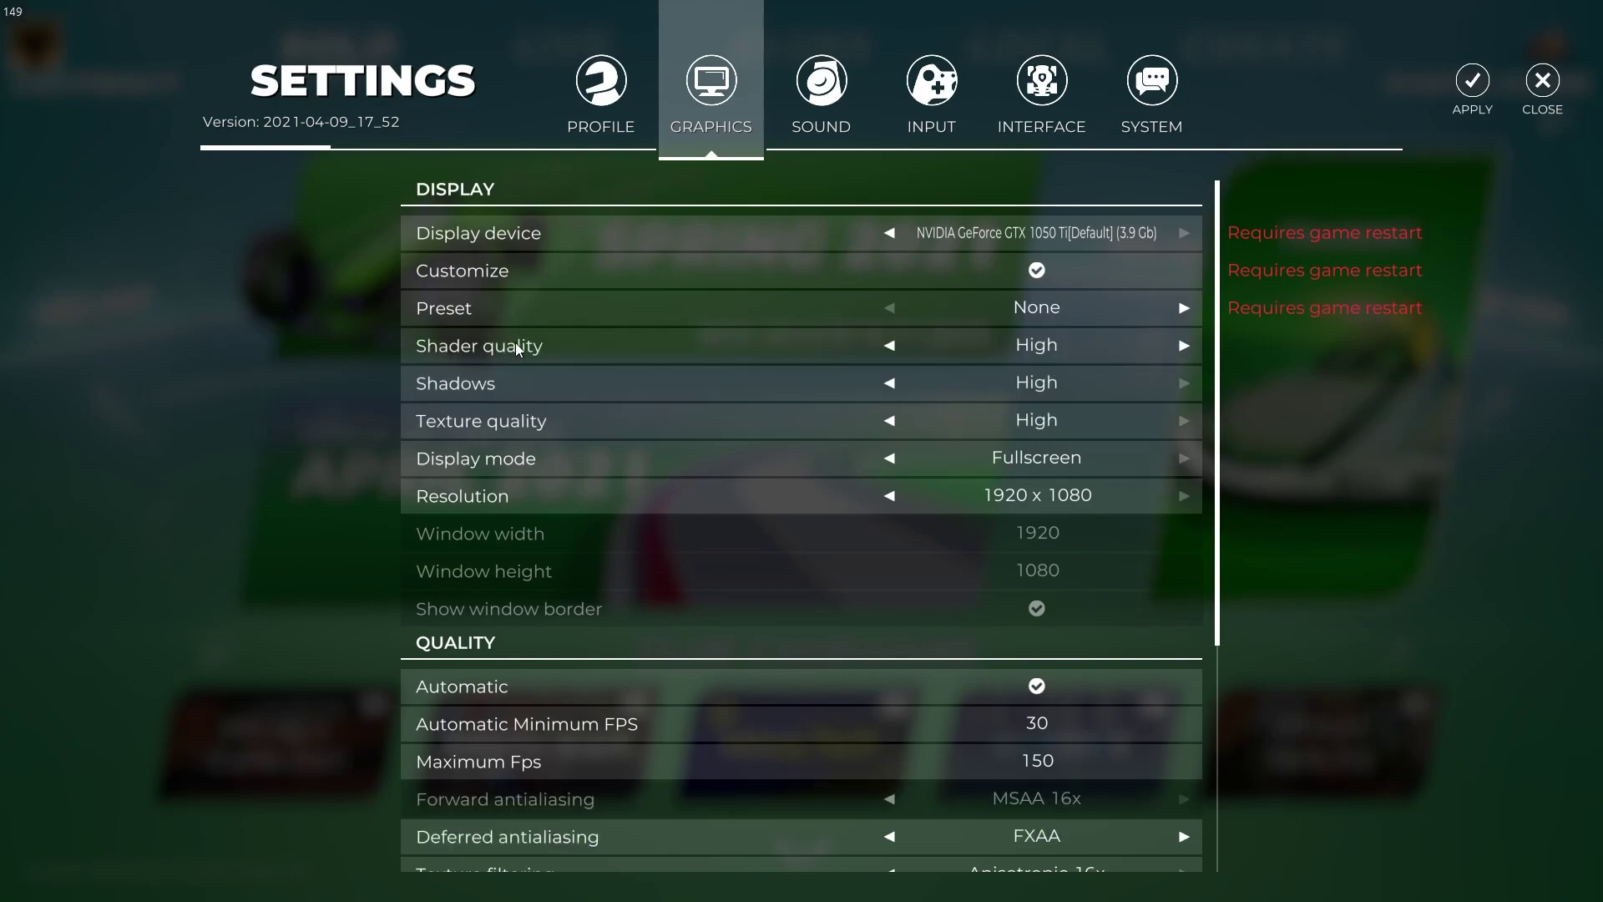
Lower shader quality to Very low, shadows to Minimum and texture quality to Very Low
click(891, 346)
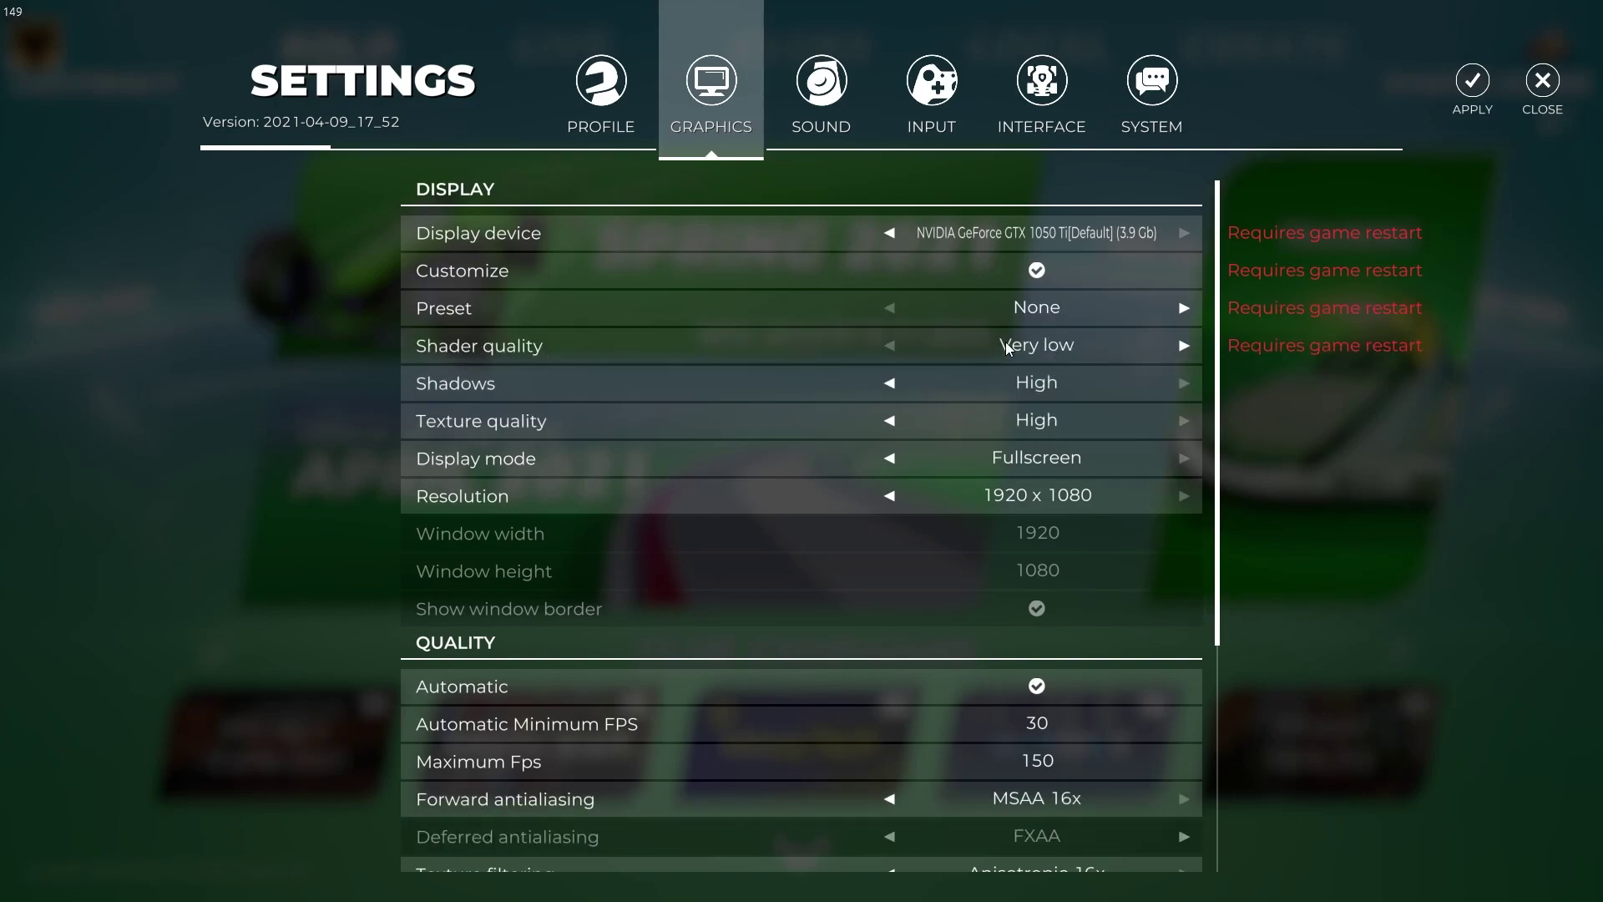
click(891, 383)
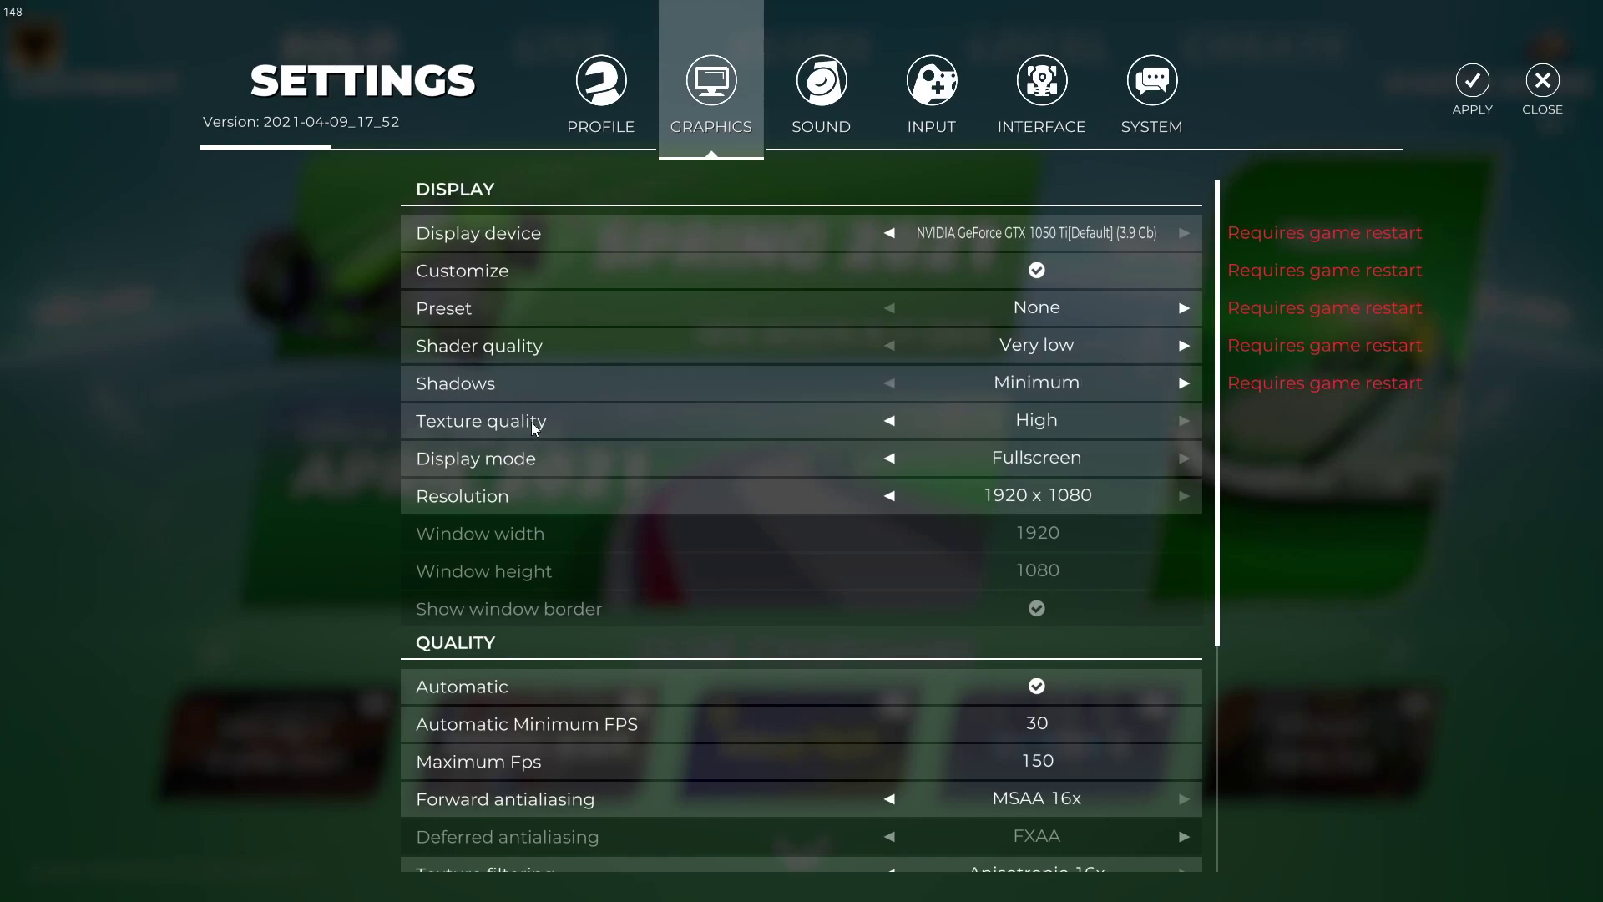
click(890, 420)
click(891, 420)
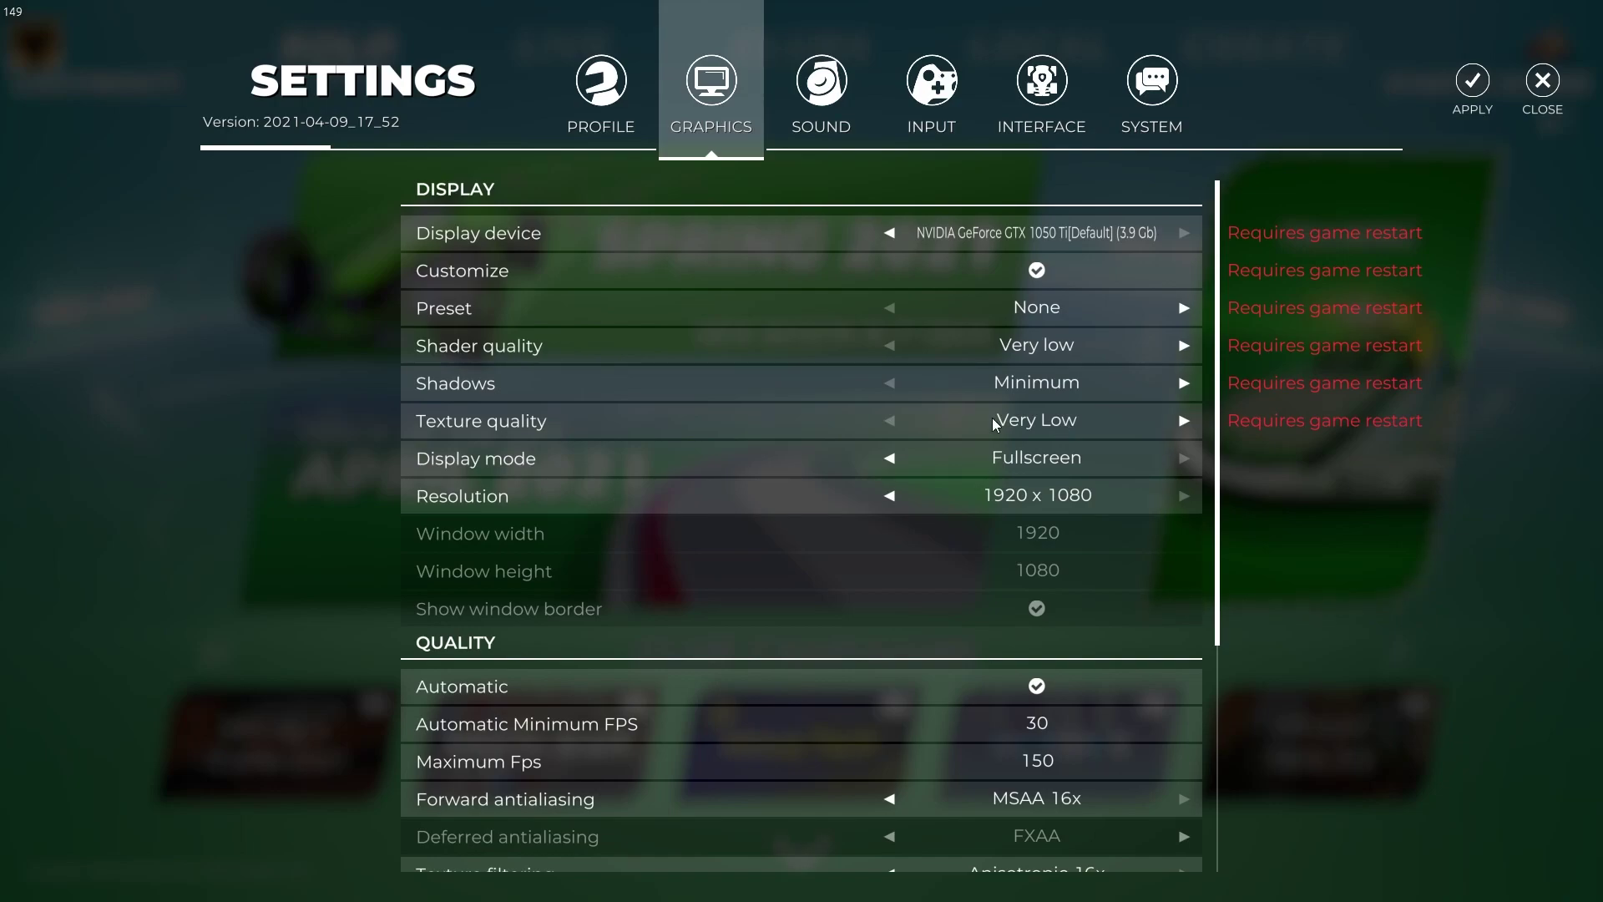
Keep the display mode at Fullscreen and the resolution at 1920x1080
click(888, 458)
click(982, 460)
click(888, 494)
click(1029, 493)
Raise Maximum Fps from 150 to 300, leaving automatic quality adjustment on
scroll(397, 301, down, 4)
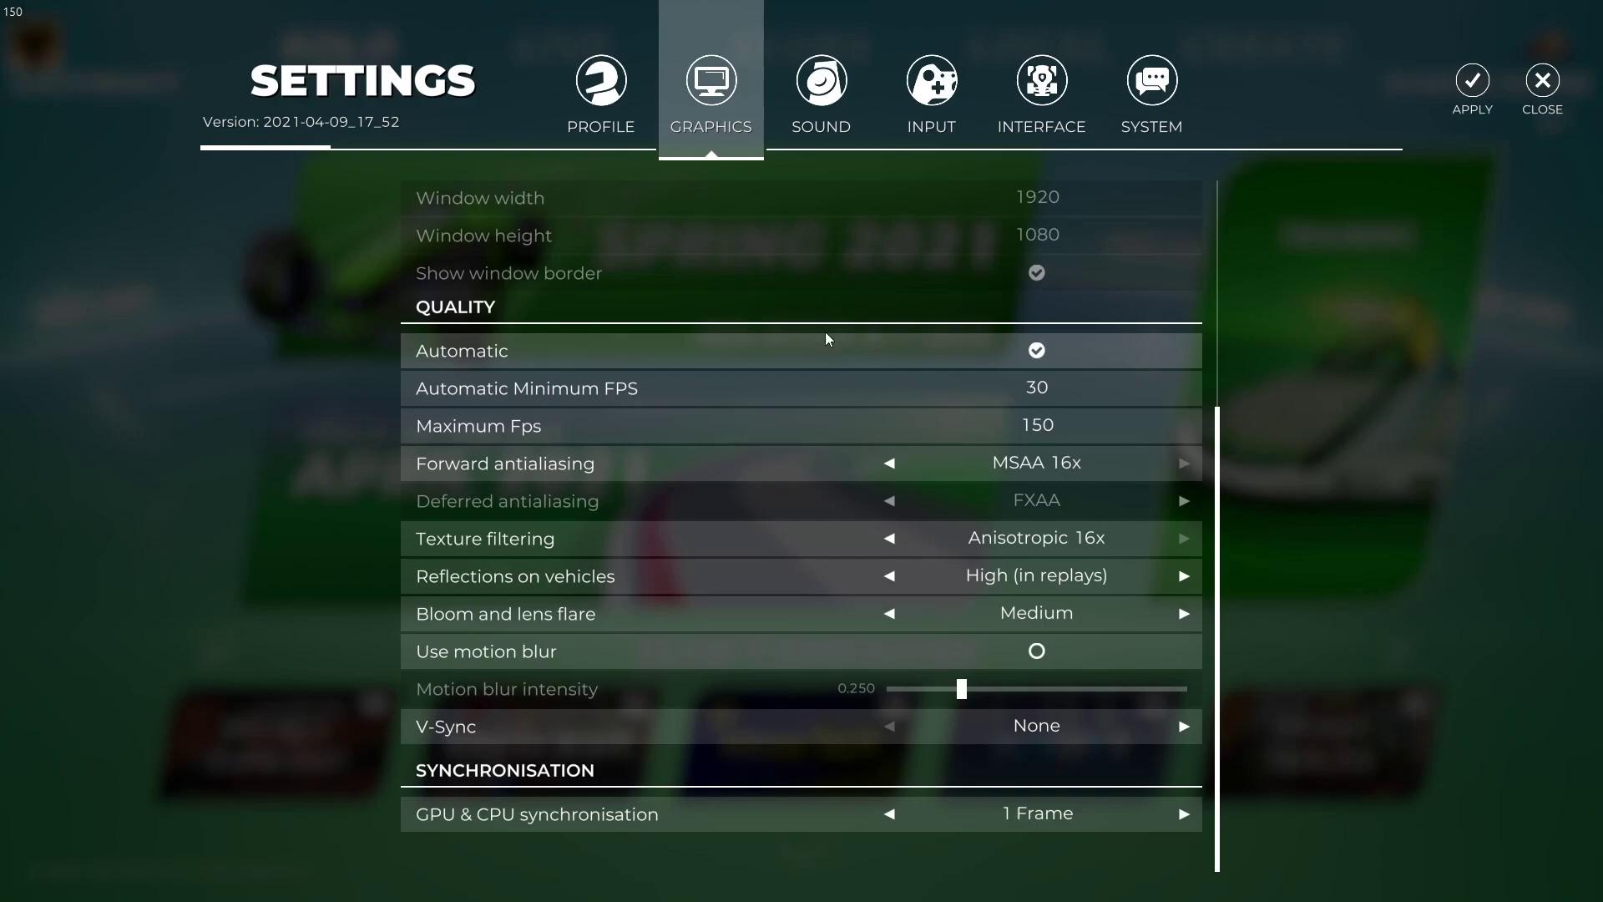
click(1036, 349)
click(1036, 349)
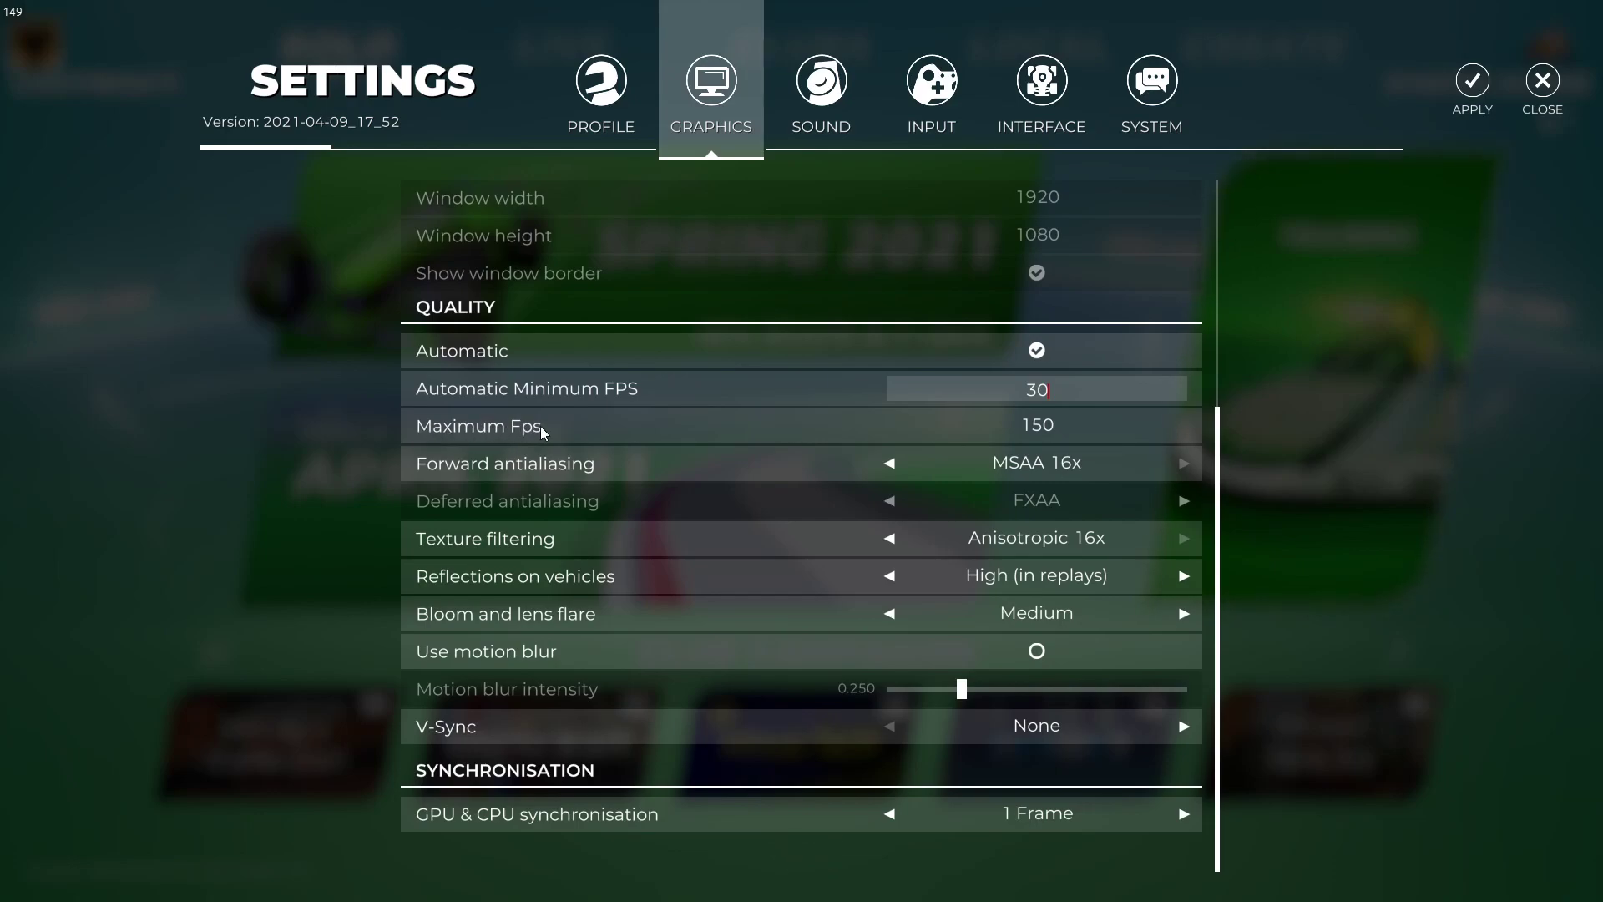
click(1044, 436)
key(BackSpace)
key(BackSpace)
key(BackSpace)
text(300)
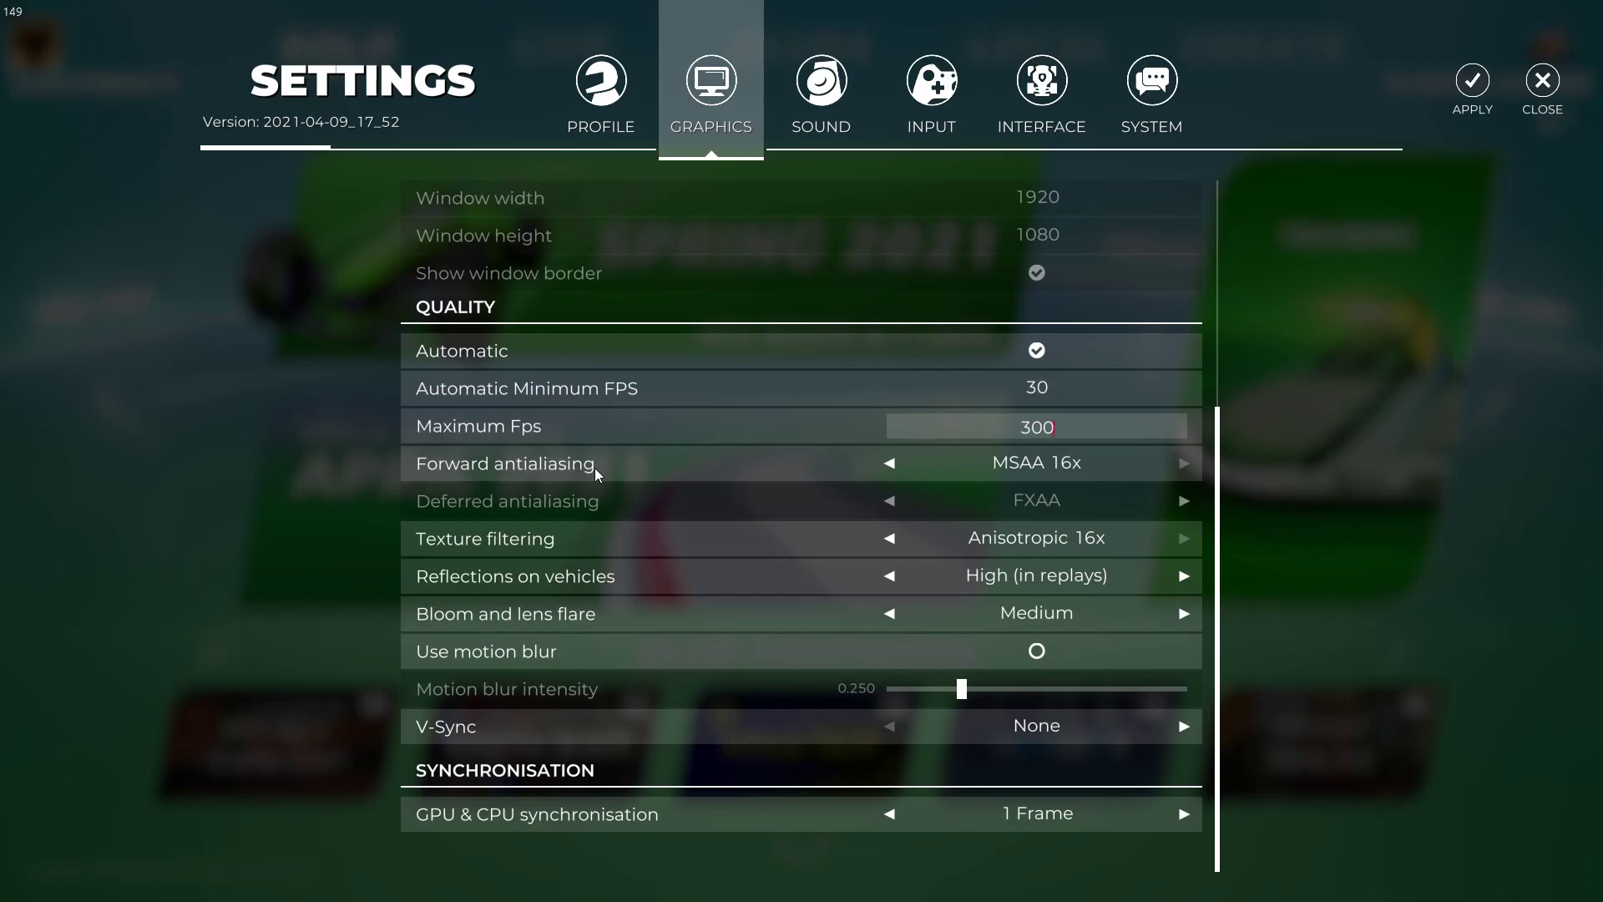
Turn Forward antialiasing off, use Bilinear texture filtering and Low vehicle reflections
click(890, 462)
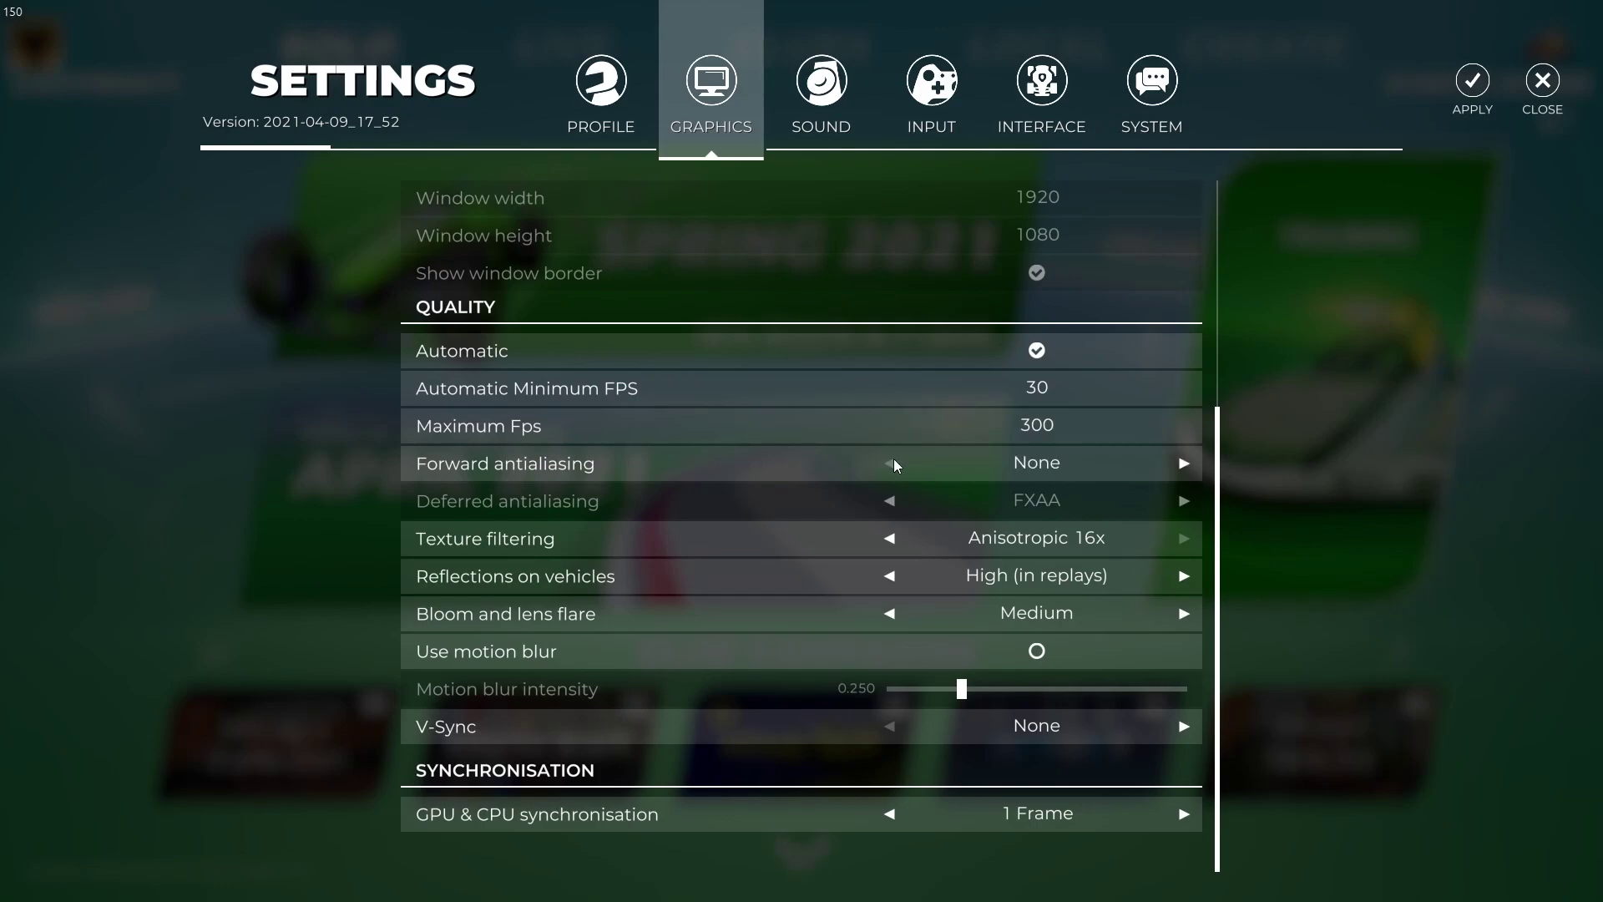
click(887, 539)
click(887, 539)
click(887, 540)
click(889, 576)
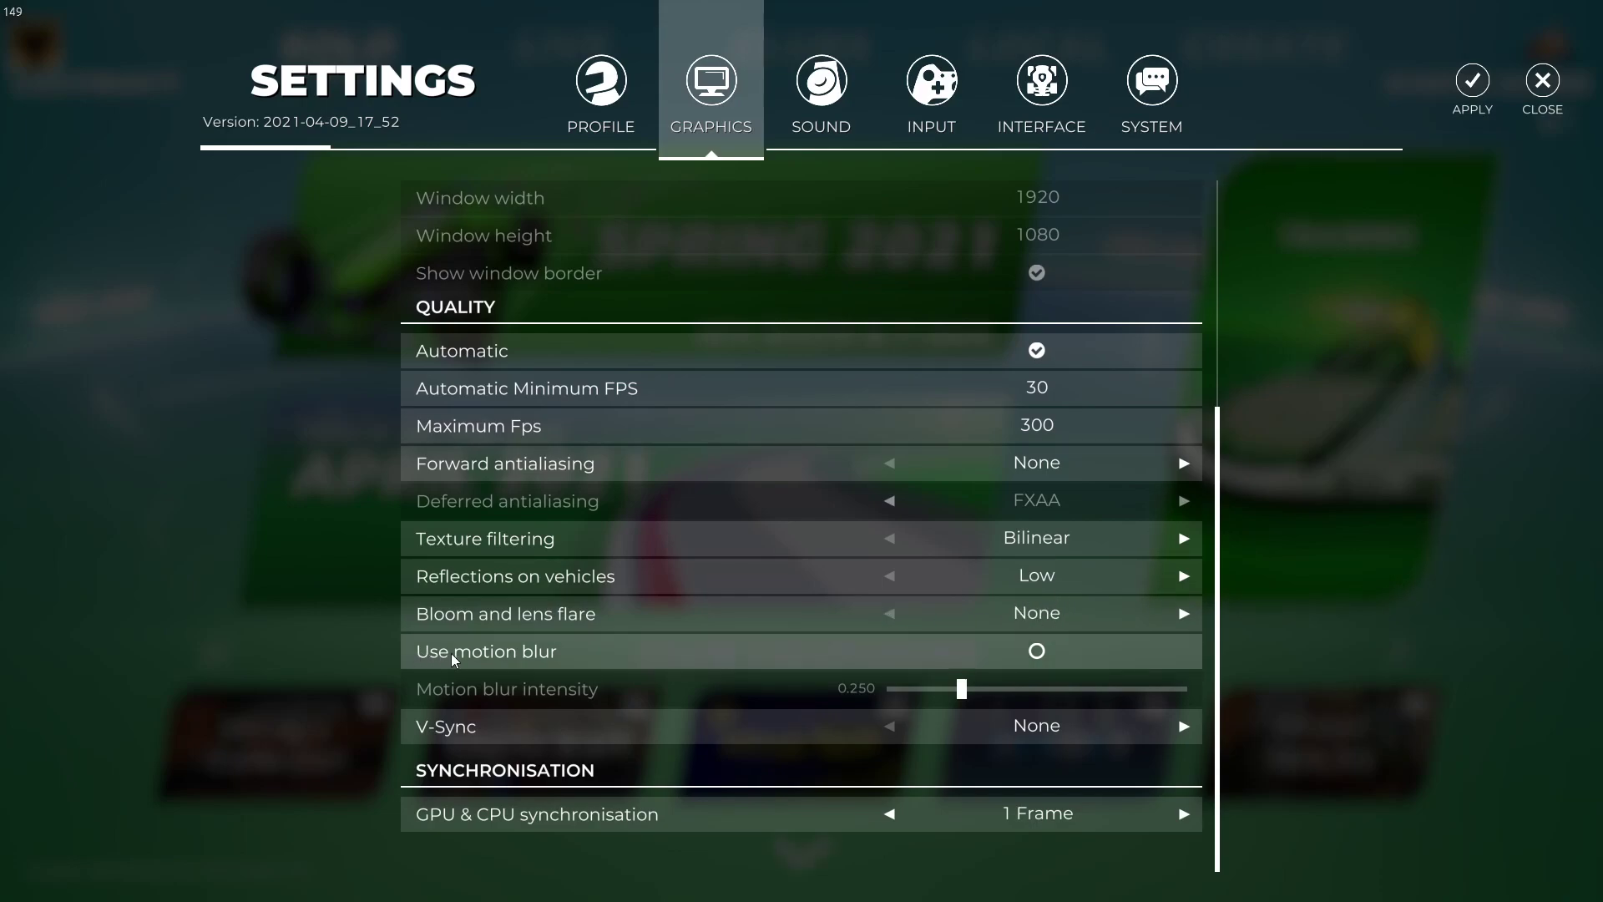
Keep motion blur off and GPU & CPU synchronisation at 1 Frame, then apply the graphics settings
click(1036, 651)
click(1037, 651)
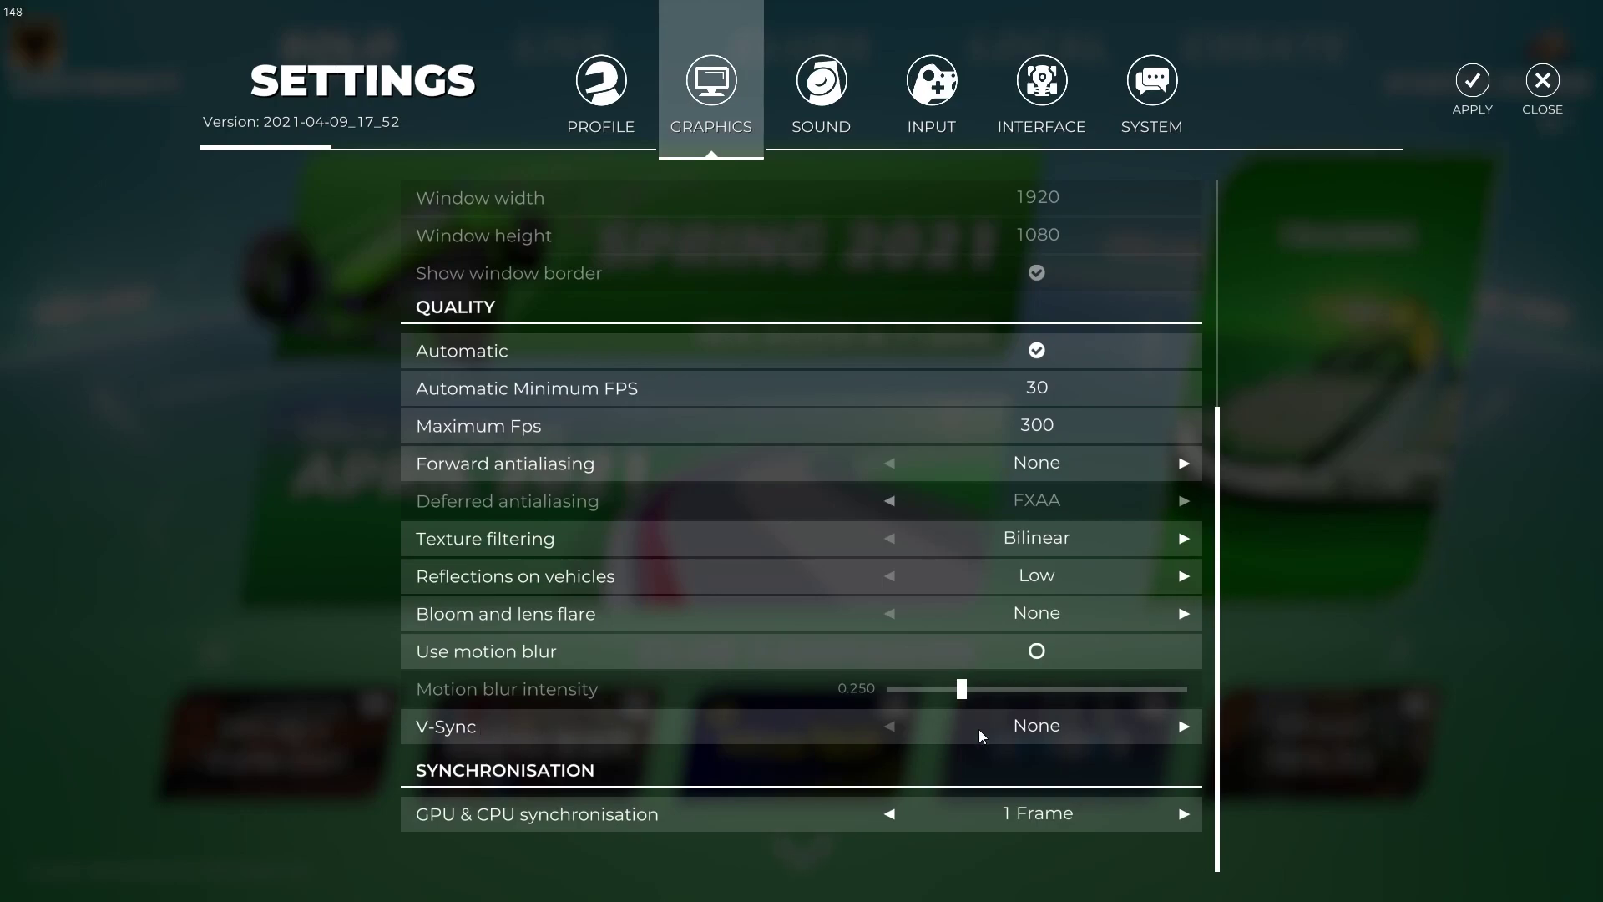
click(887, 813)
click(1185, 815)
scroll(1049, 789, up, 5)
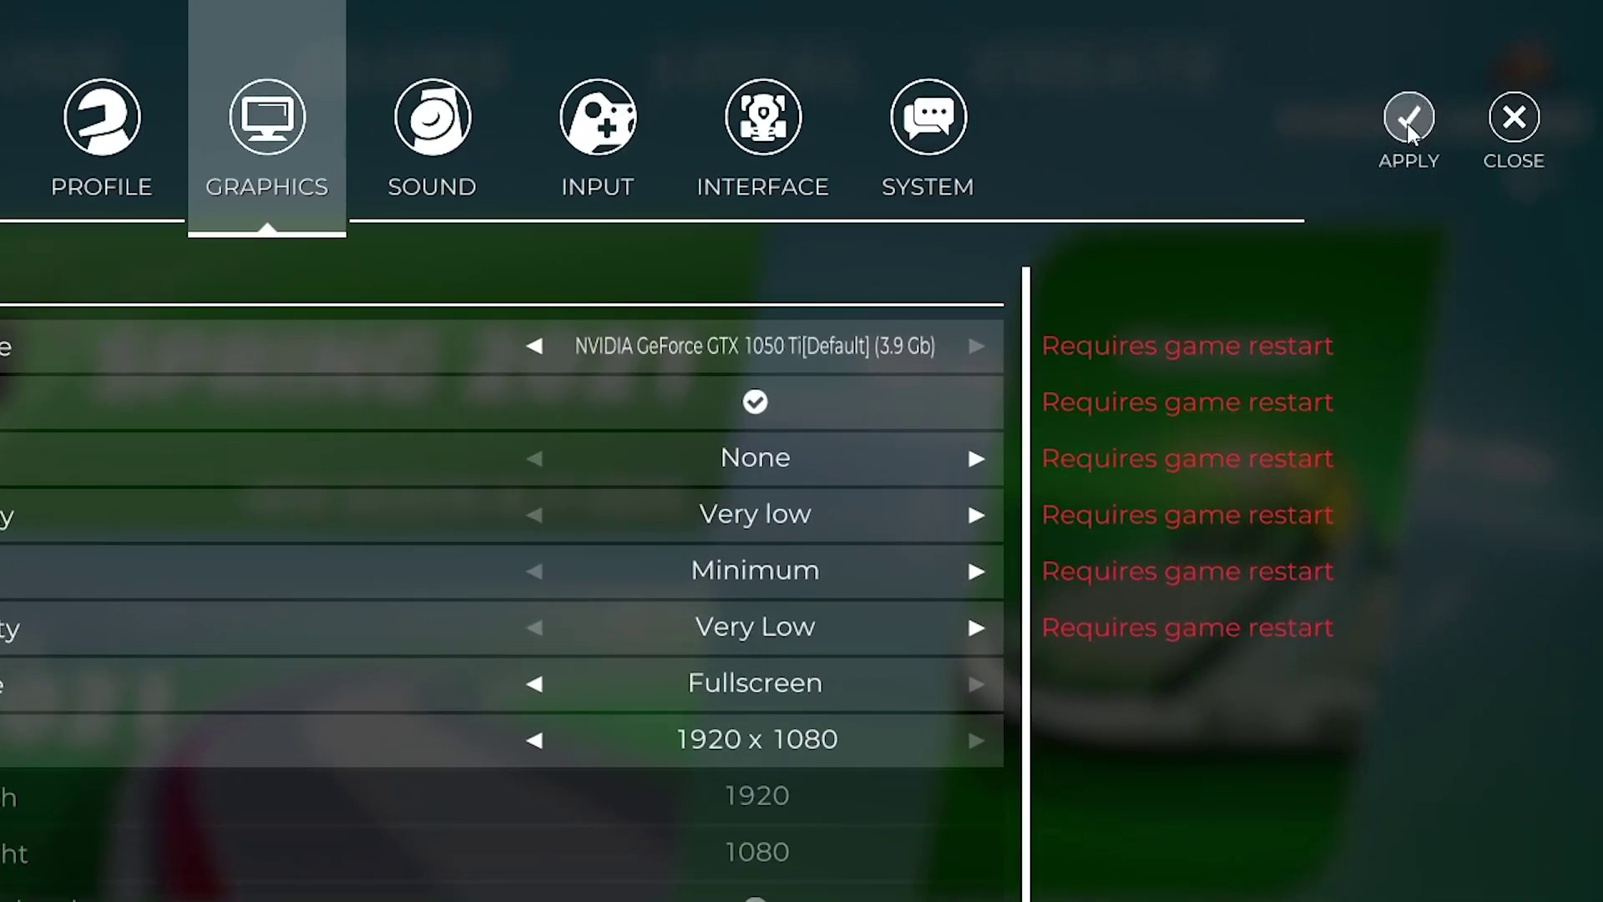
click(1409, 125)
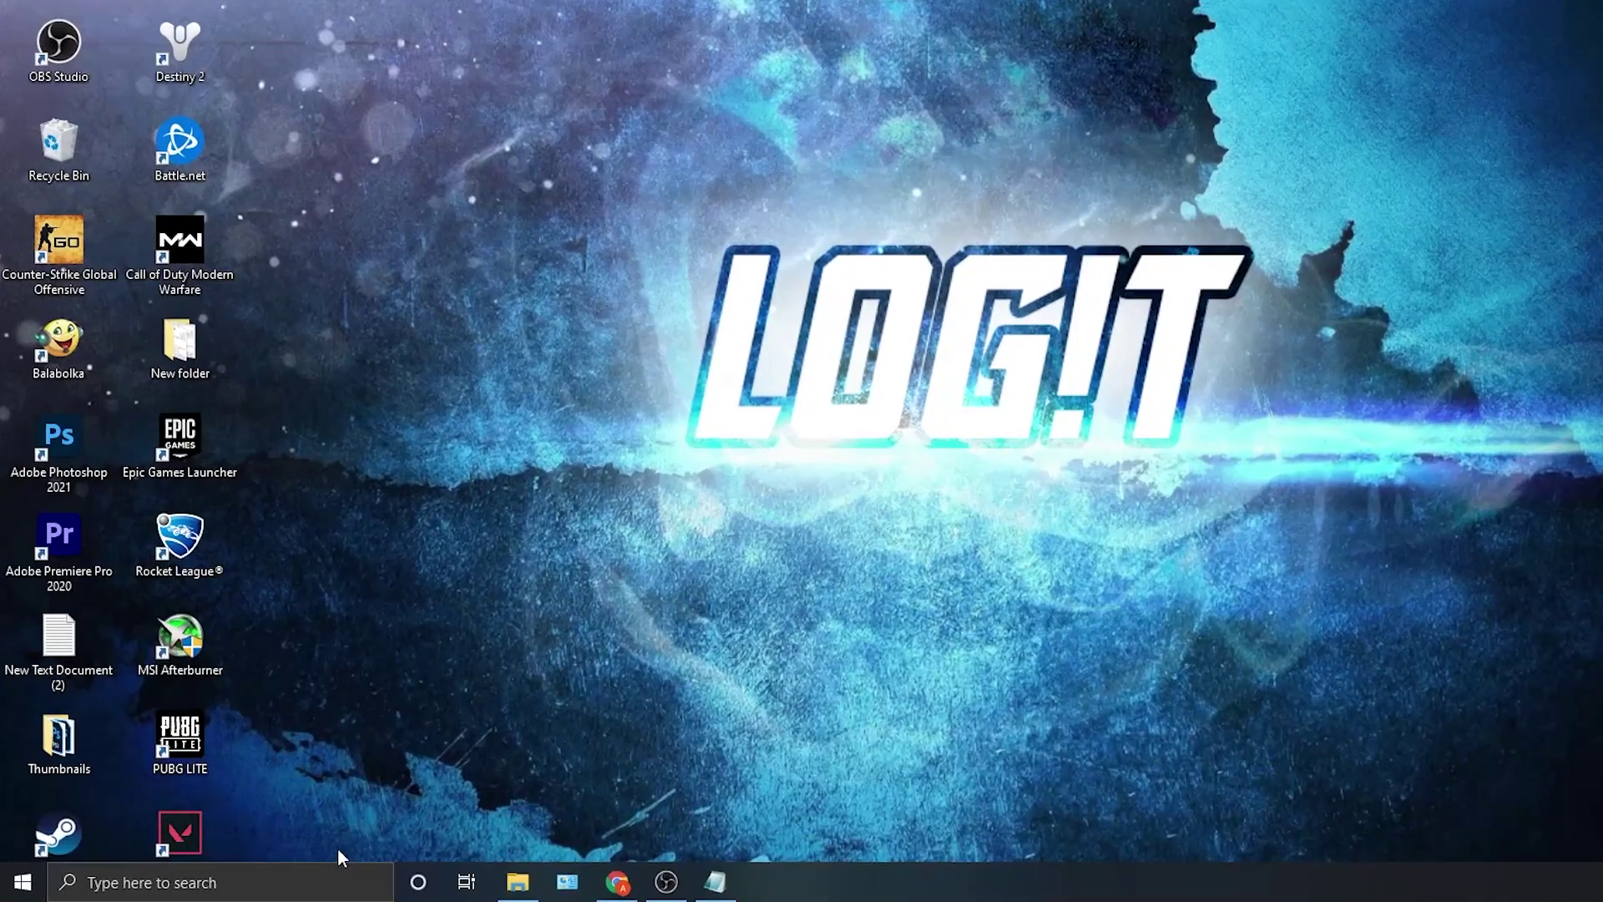
Open the Windows Graphics settings page via a 'grap' search and start choosing an app
click(242, 879)
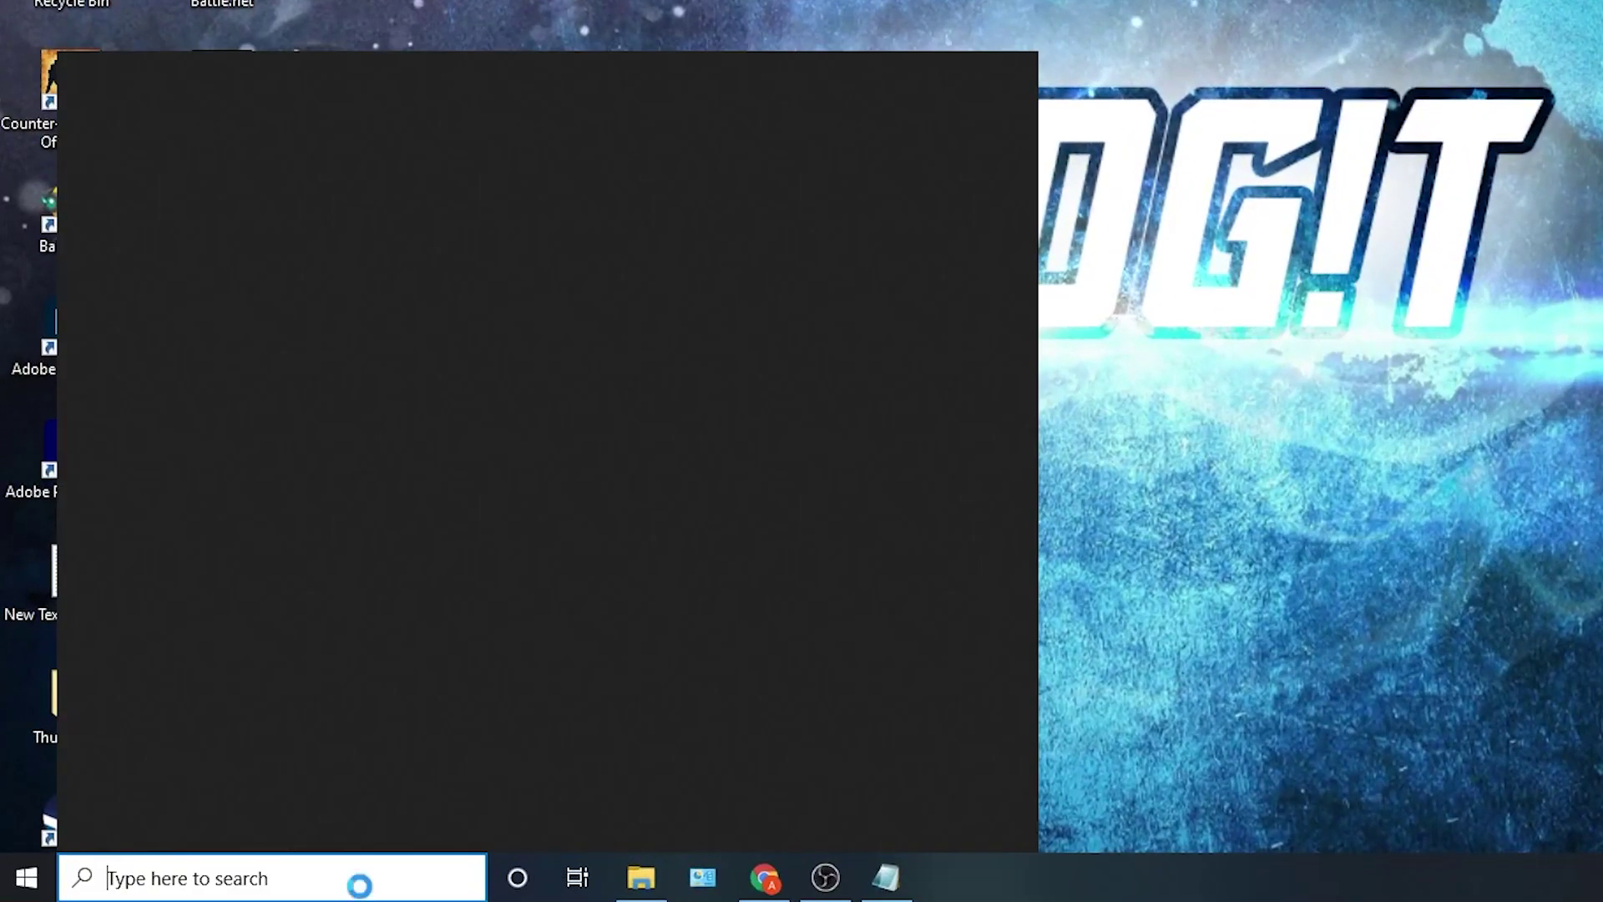
text(grap)
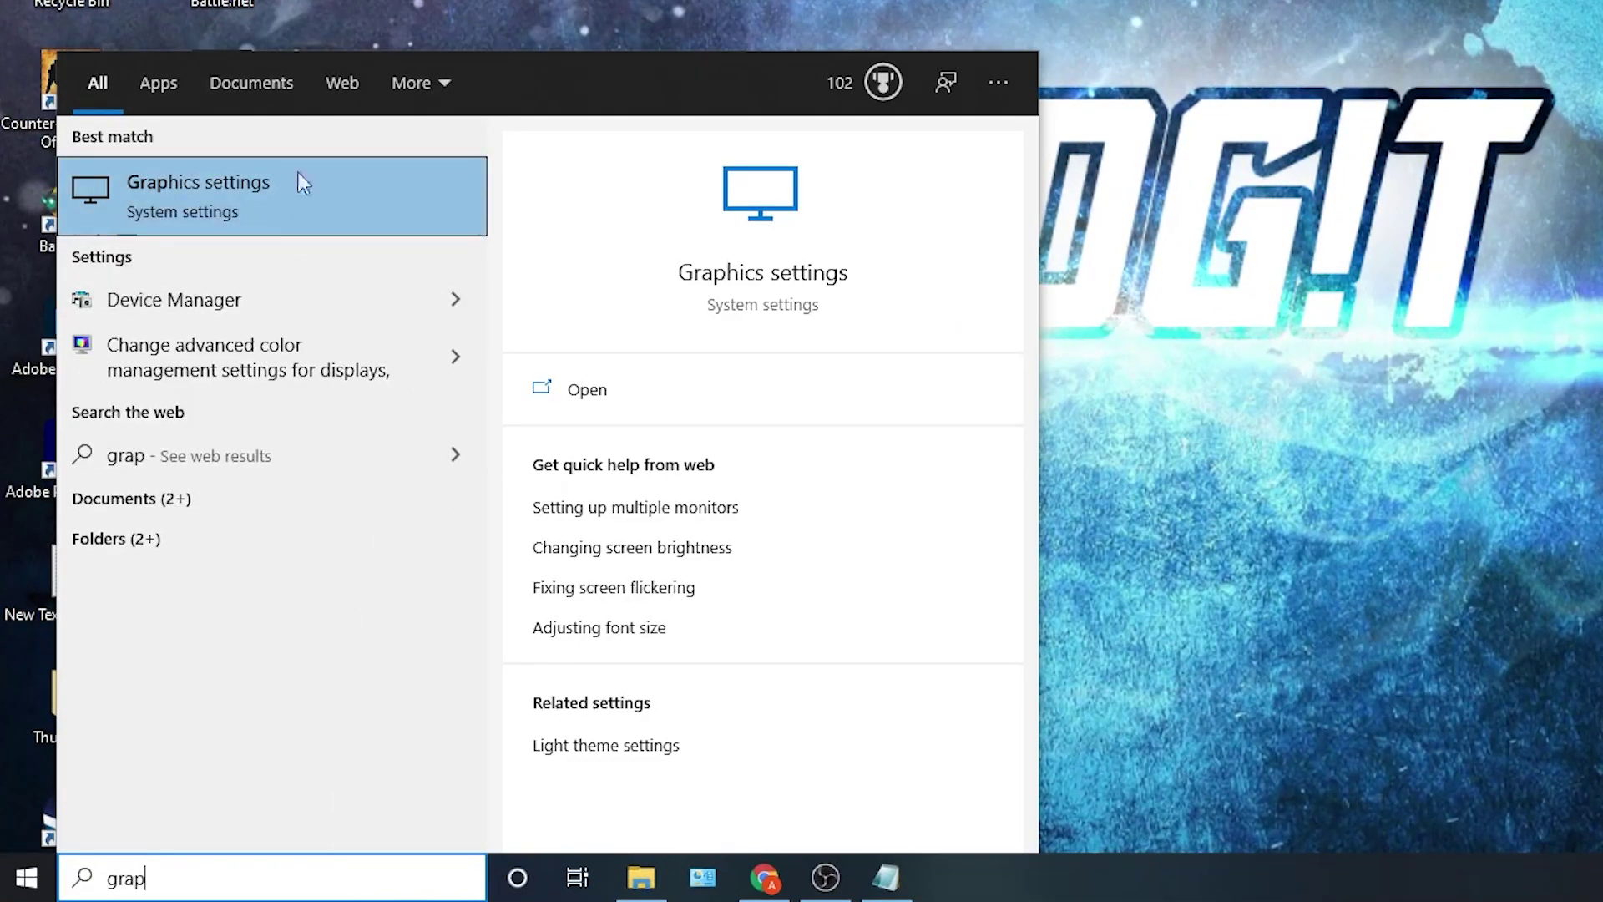
click(247, 200)
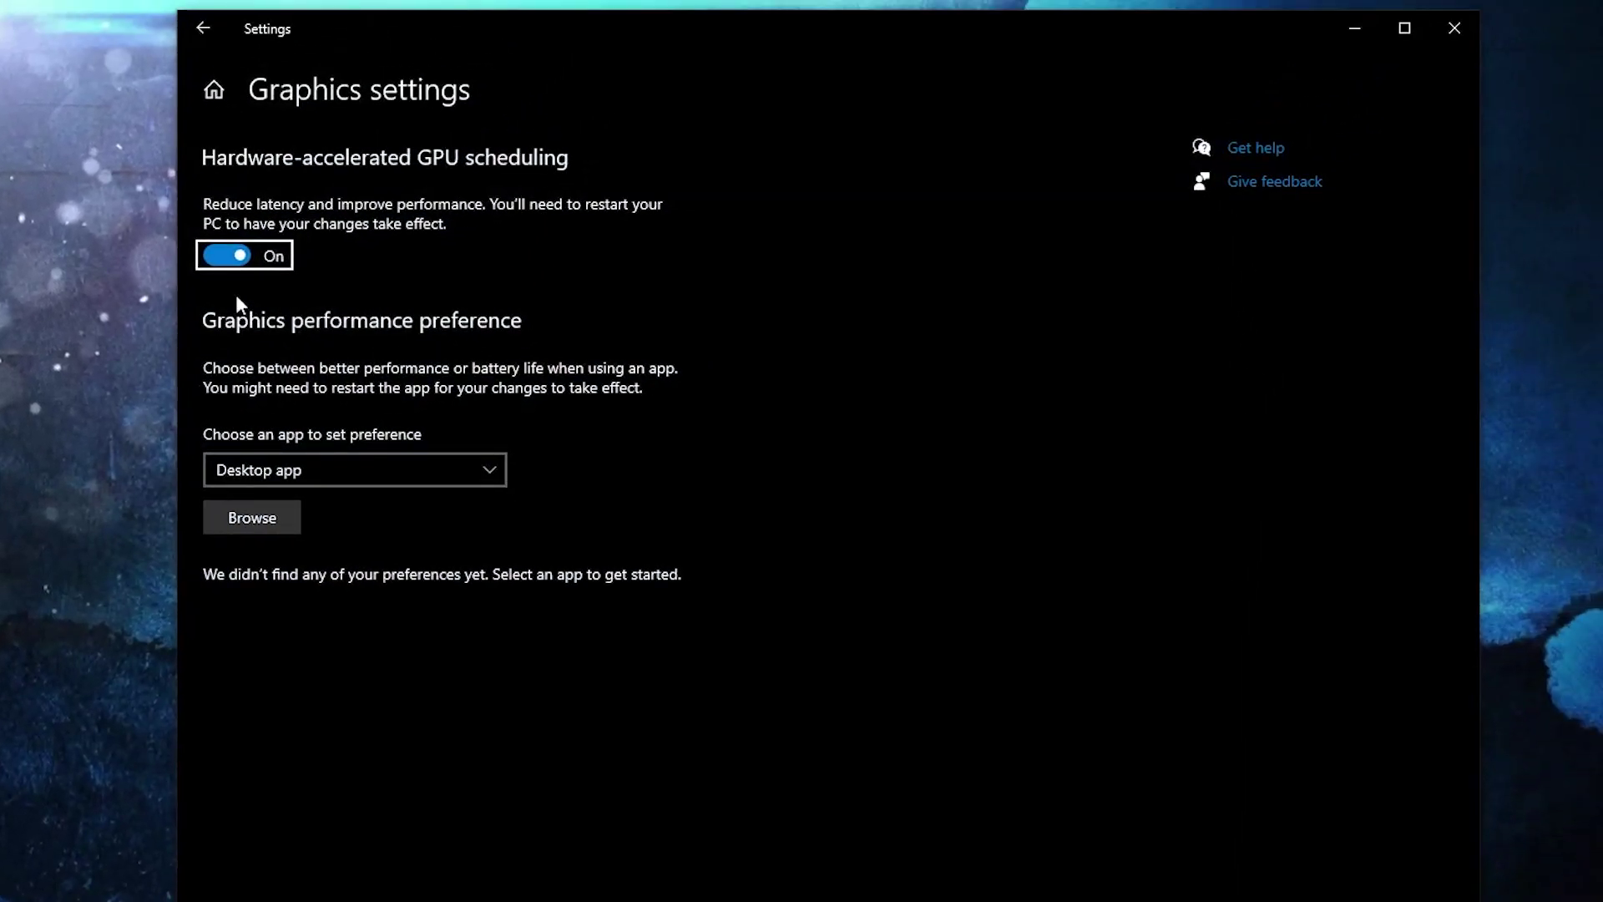
click(268, 513)
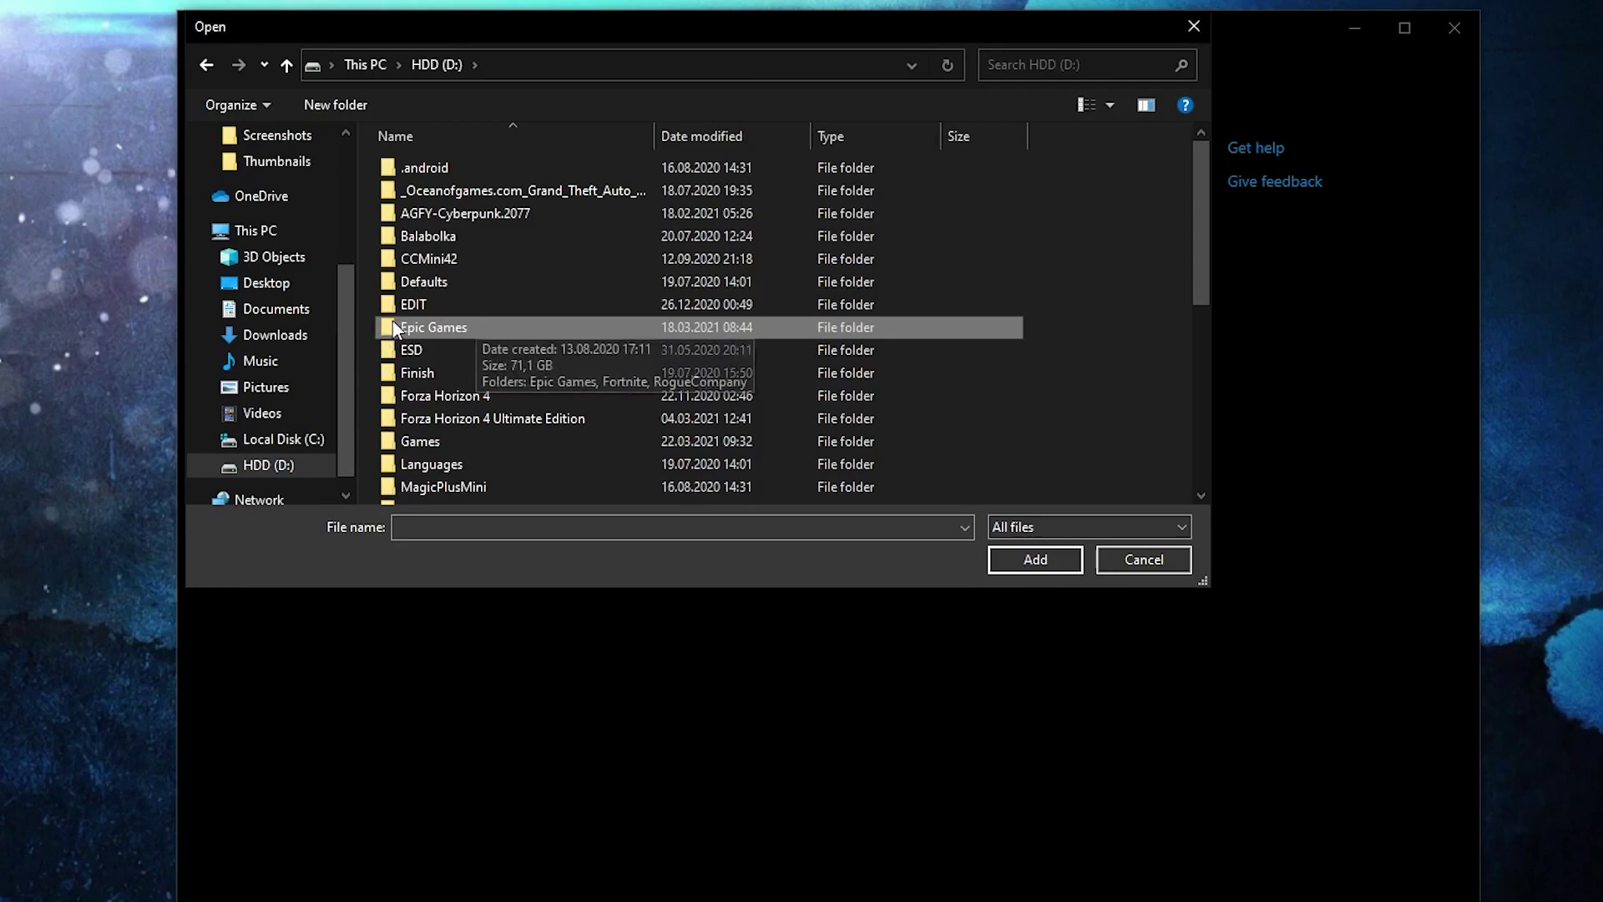
Select Trackmania.exe from the Epic Games\TrackmaniaNext folder
double_click(418, 326)
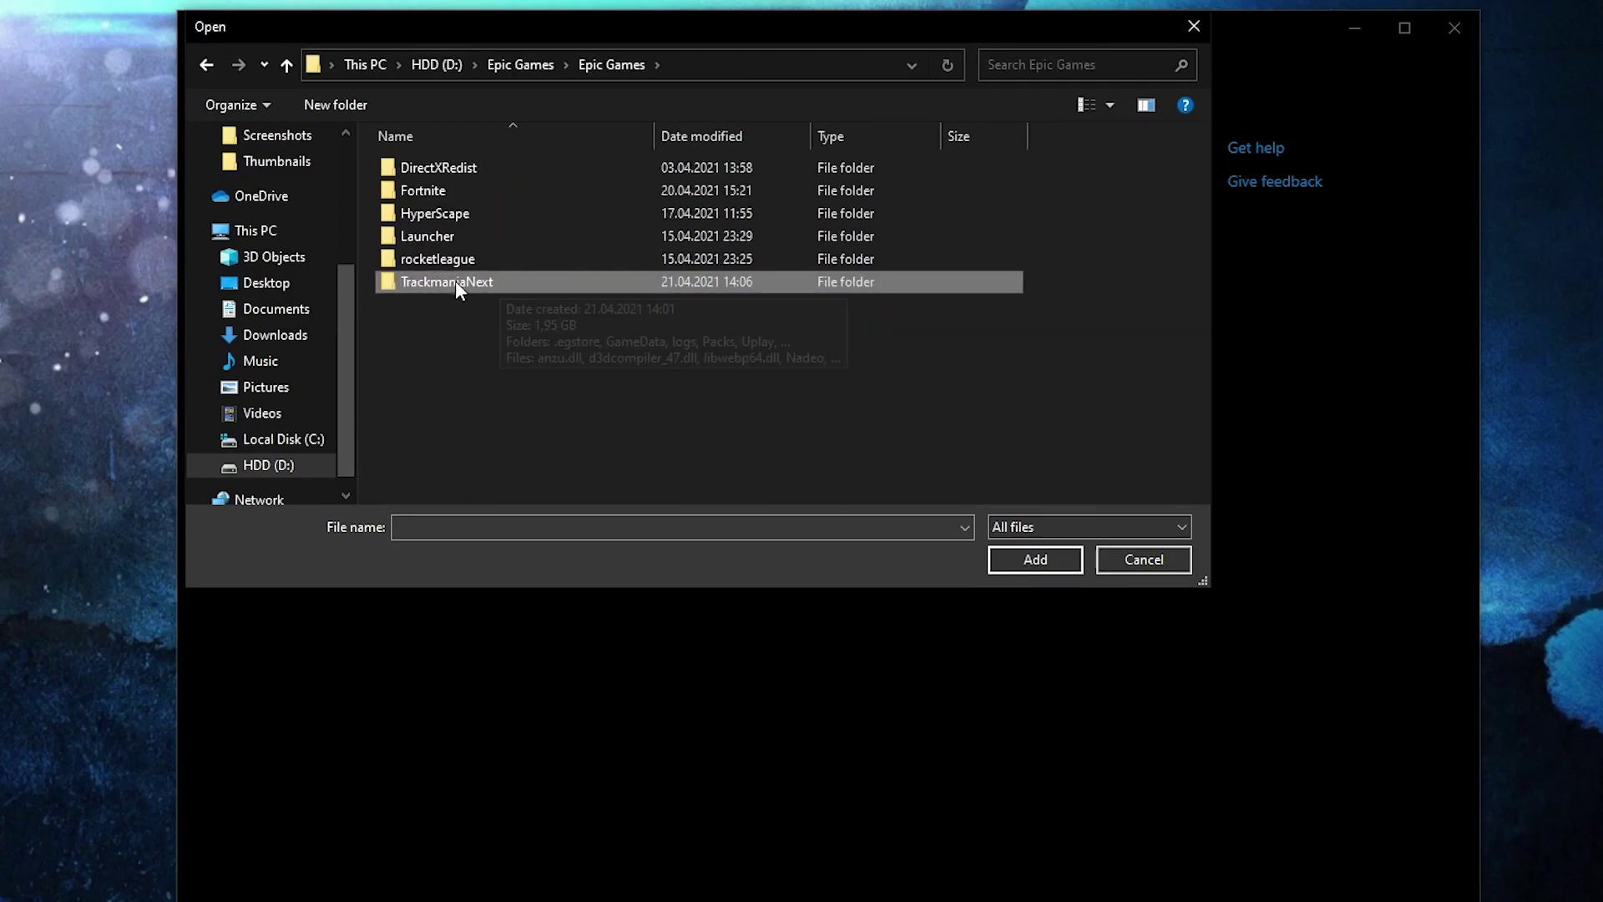
double_click(417, 282)
click(462, 308)
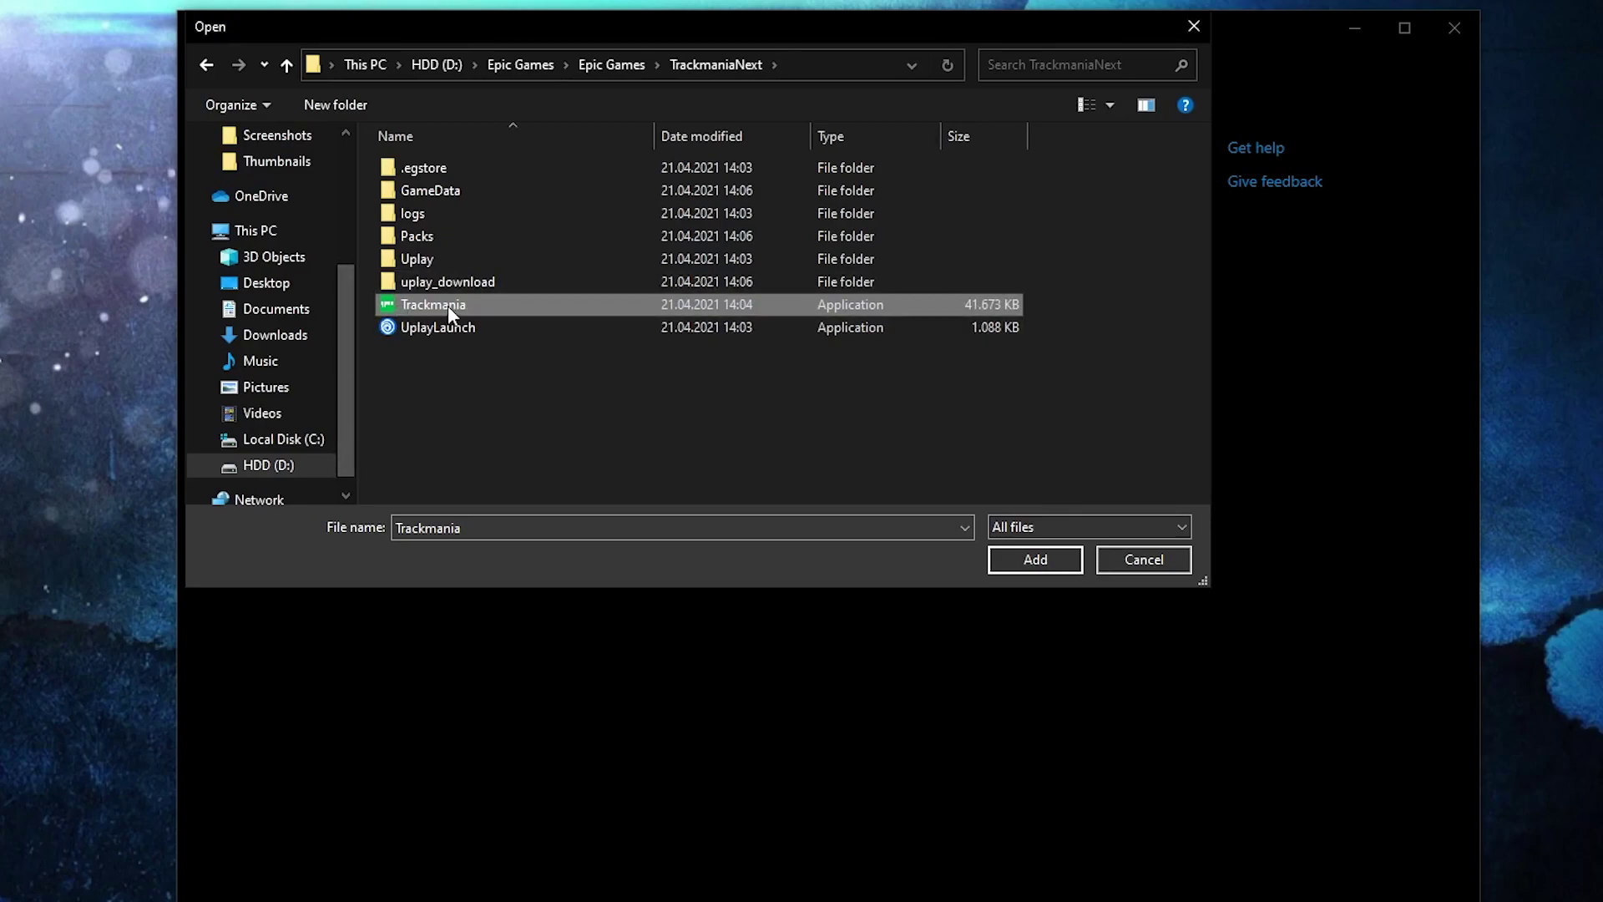
In Trackmania's Compatibility properties, disable fullscreen optimizations and override high DPI scaling, then apply
right_click(449, 304)
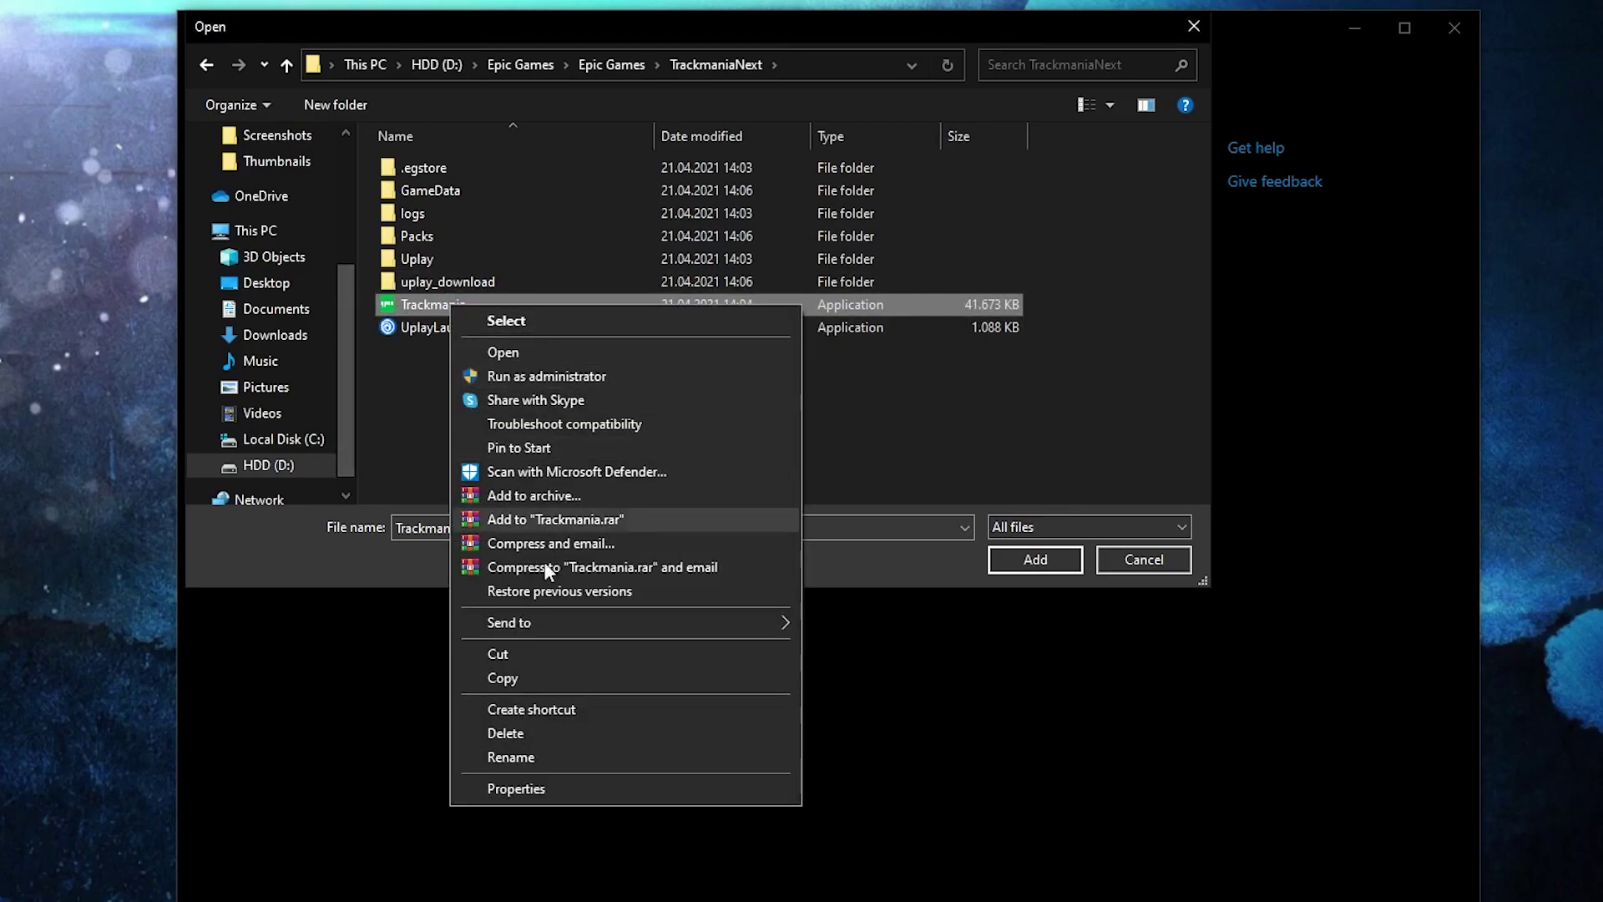
click(536, 788)
click(611, 382)
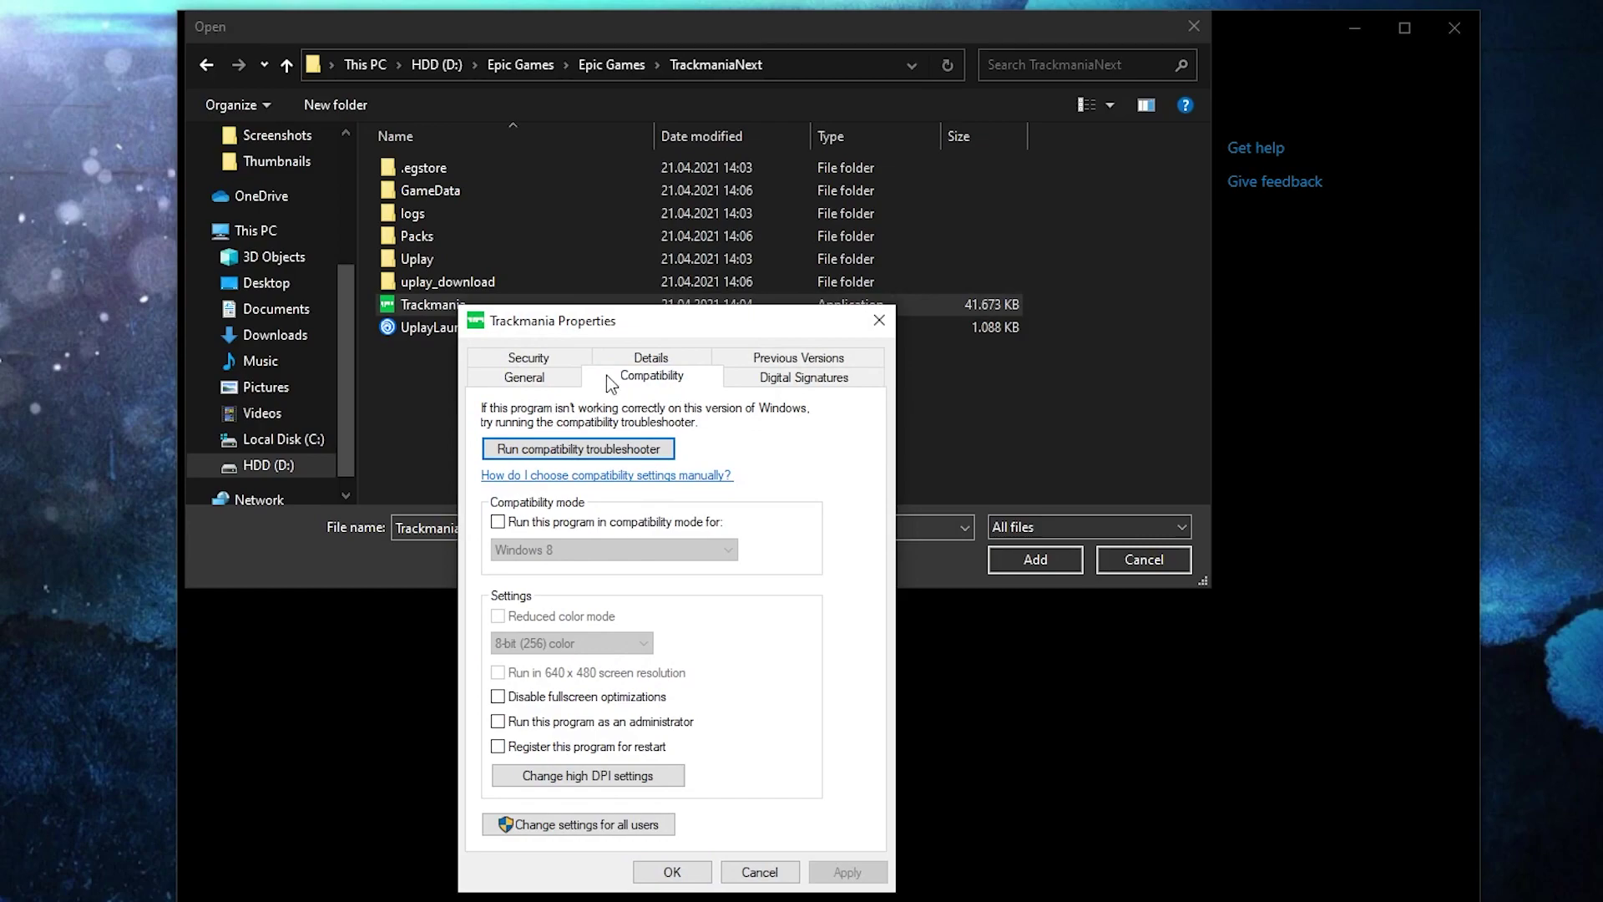
click(498, 698)
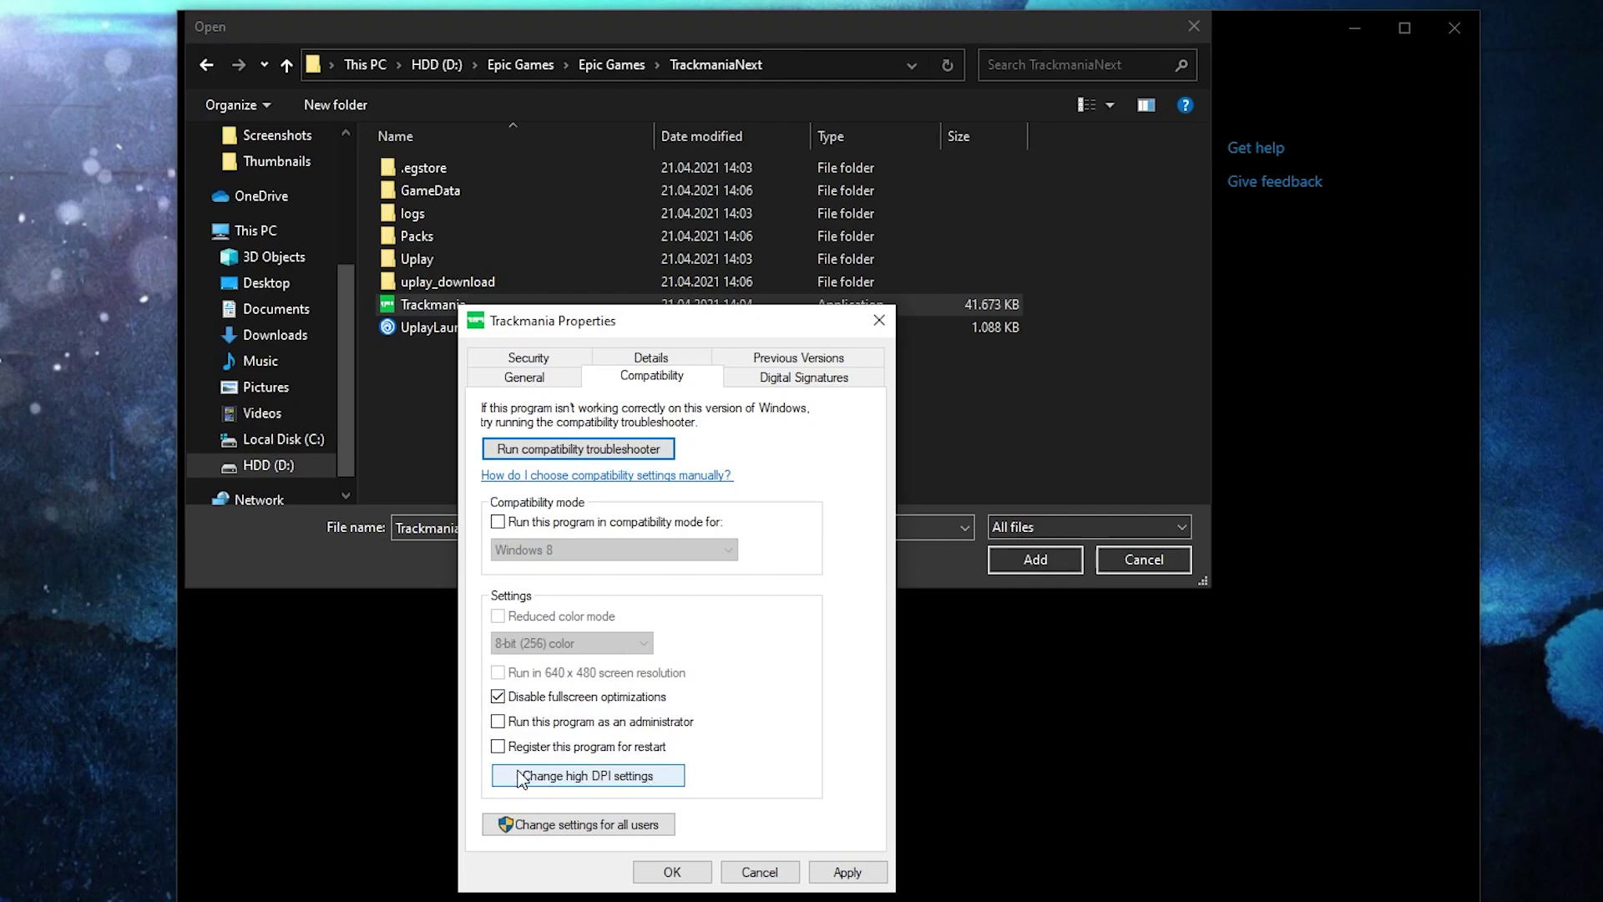
click(612, 777)
click(561, 740)
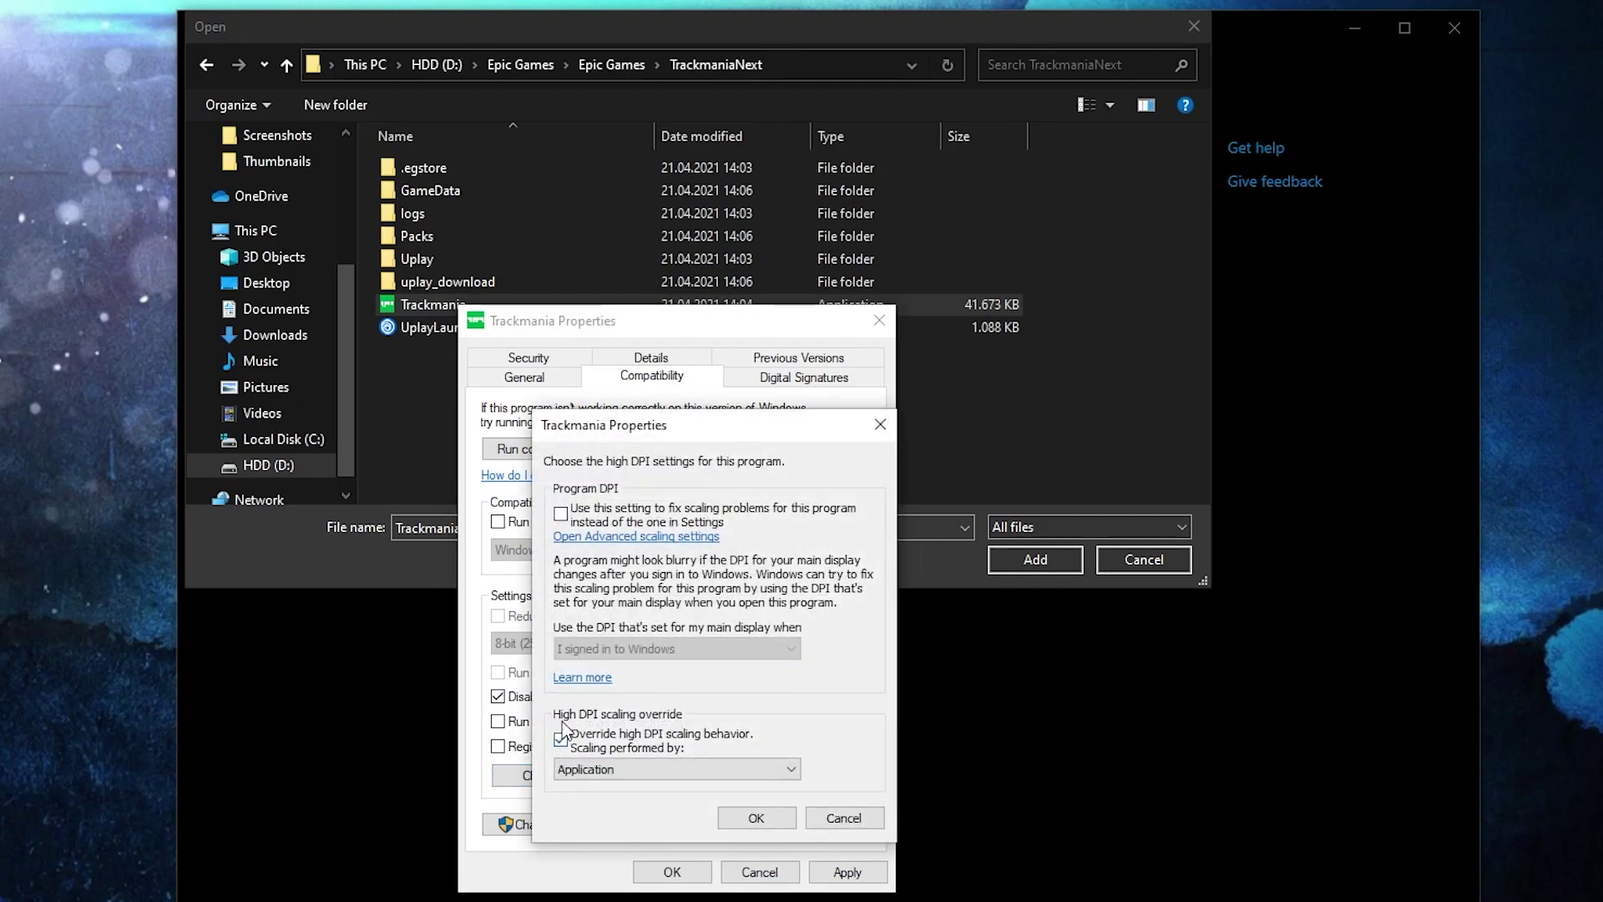
click(756, 816)
click(849, 871)
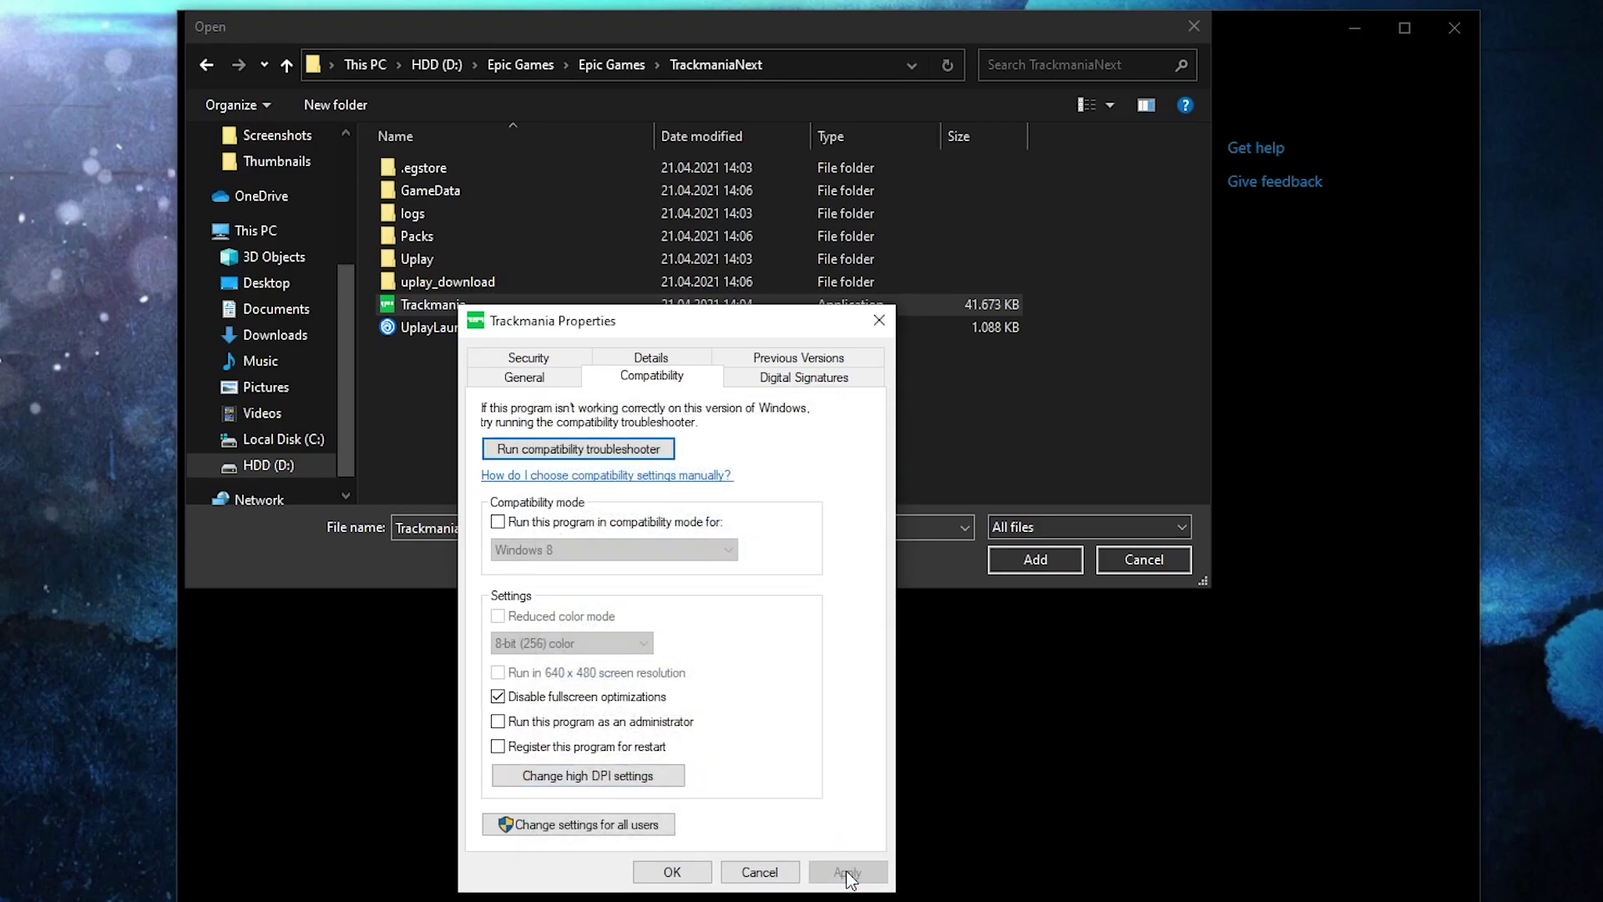
click(677, 873)
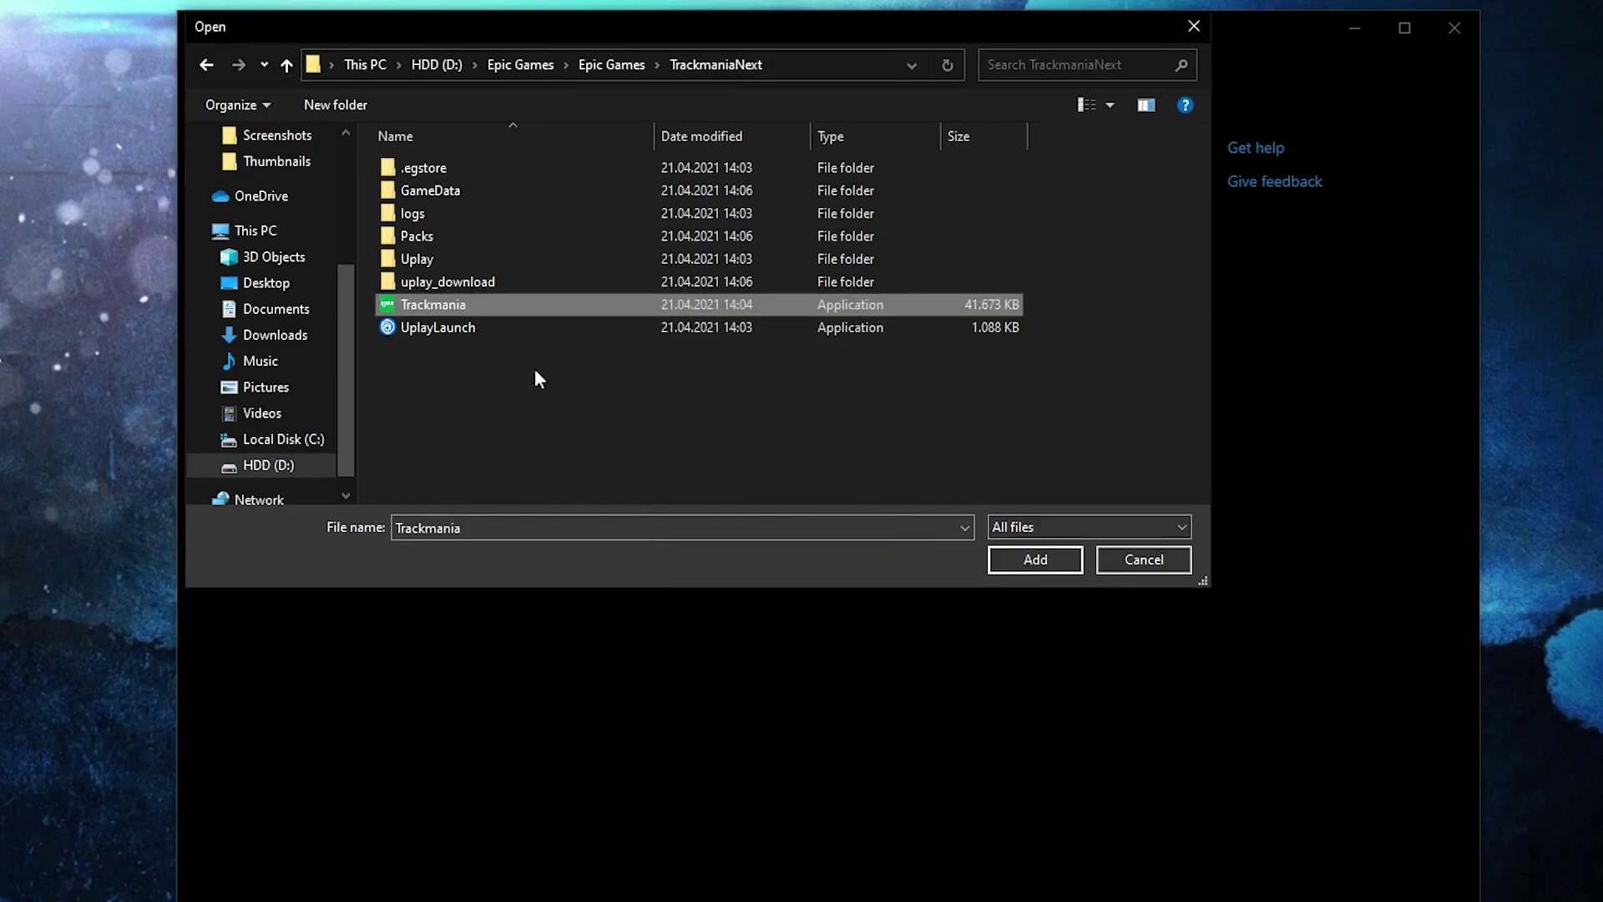
Add Trackmania to the graphics list and save High performance as its preference
click(1027, 557)
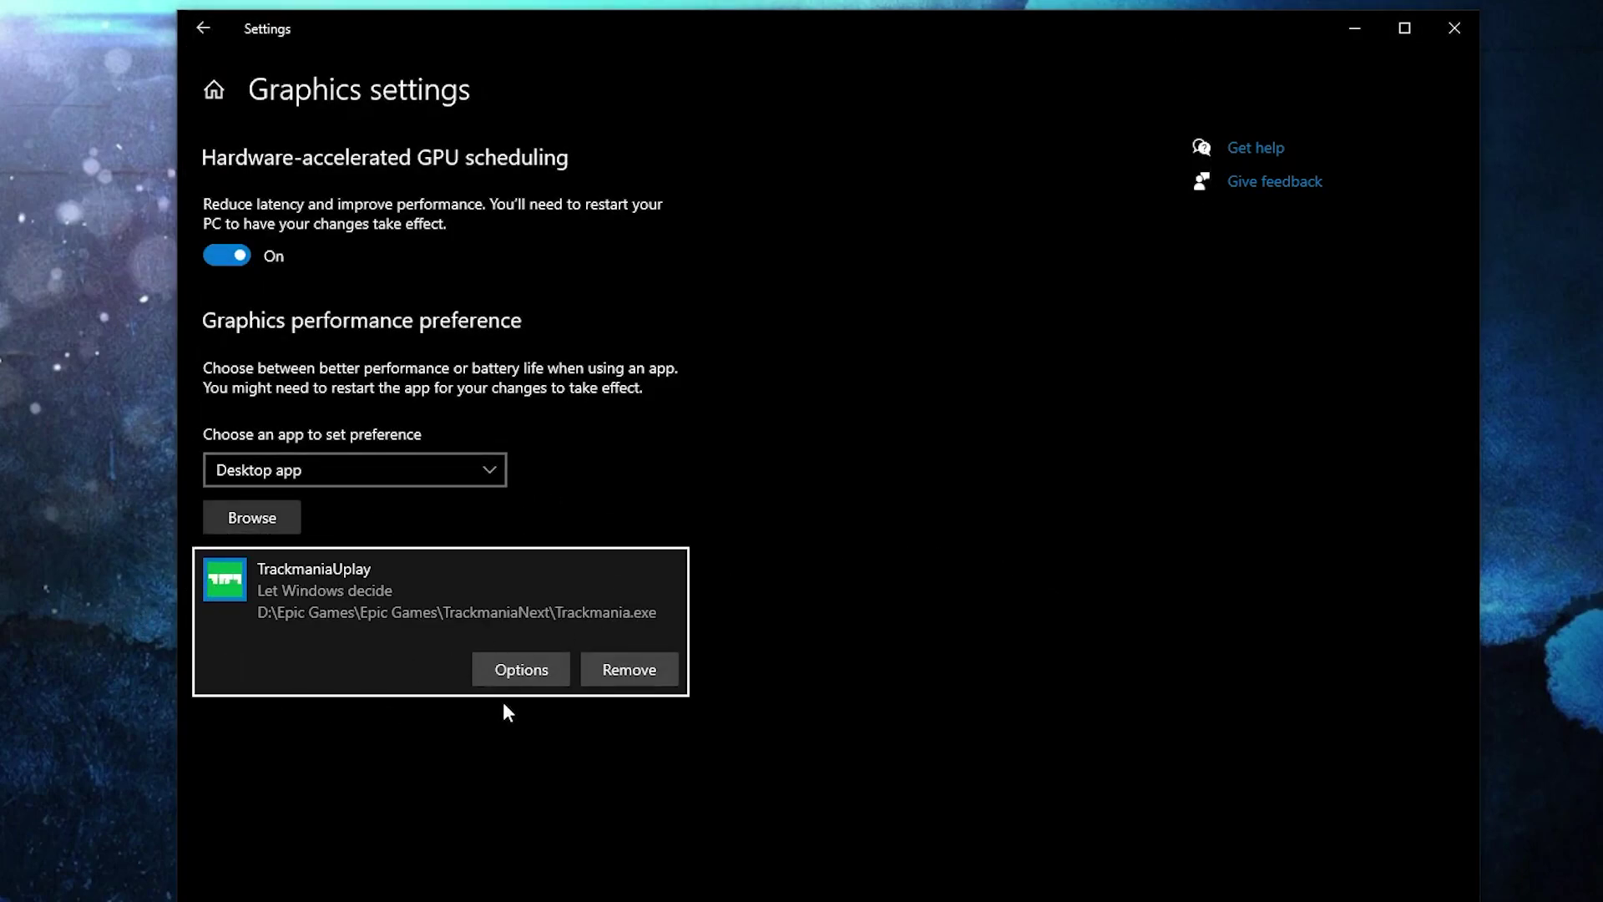
click(526, 669)
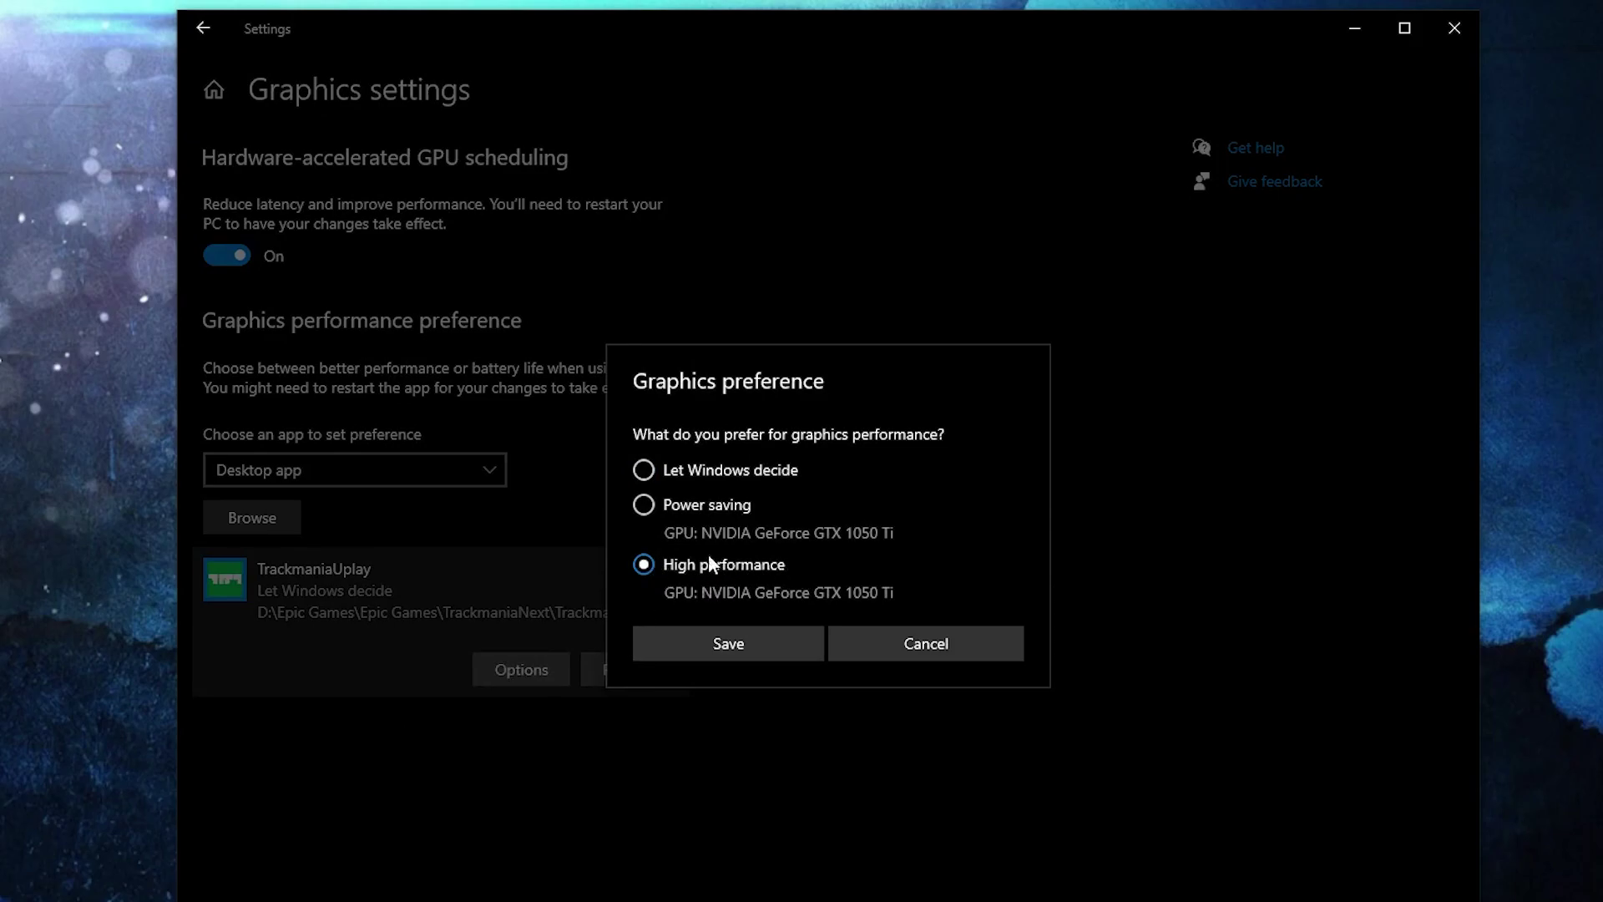
click(735, 641)
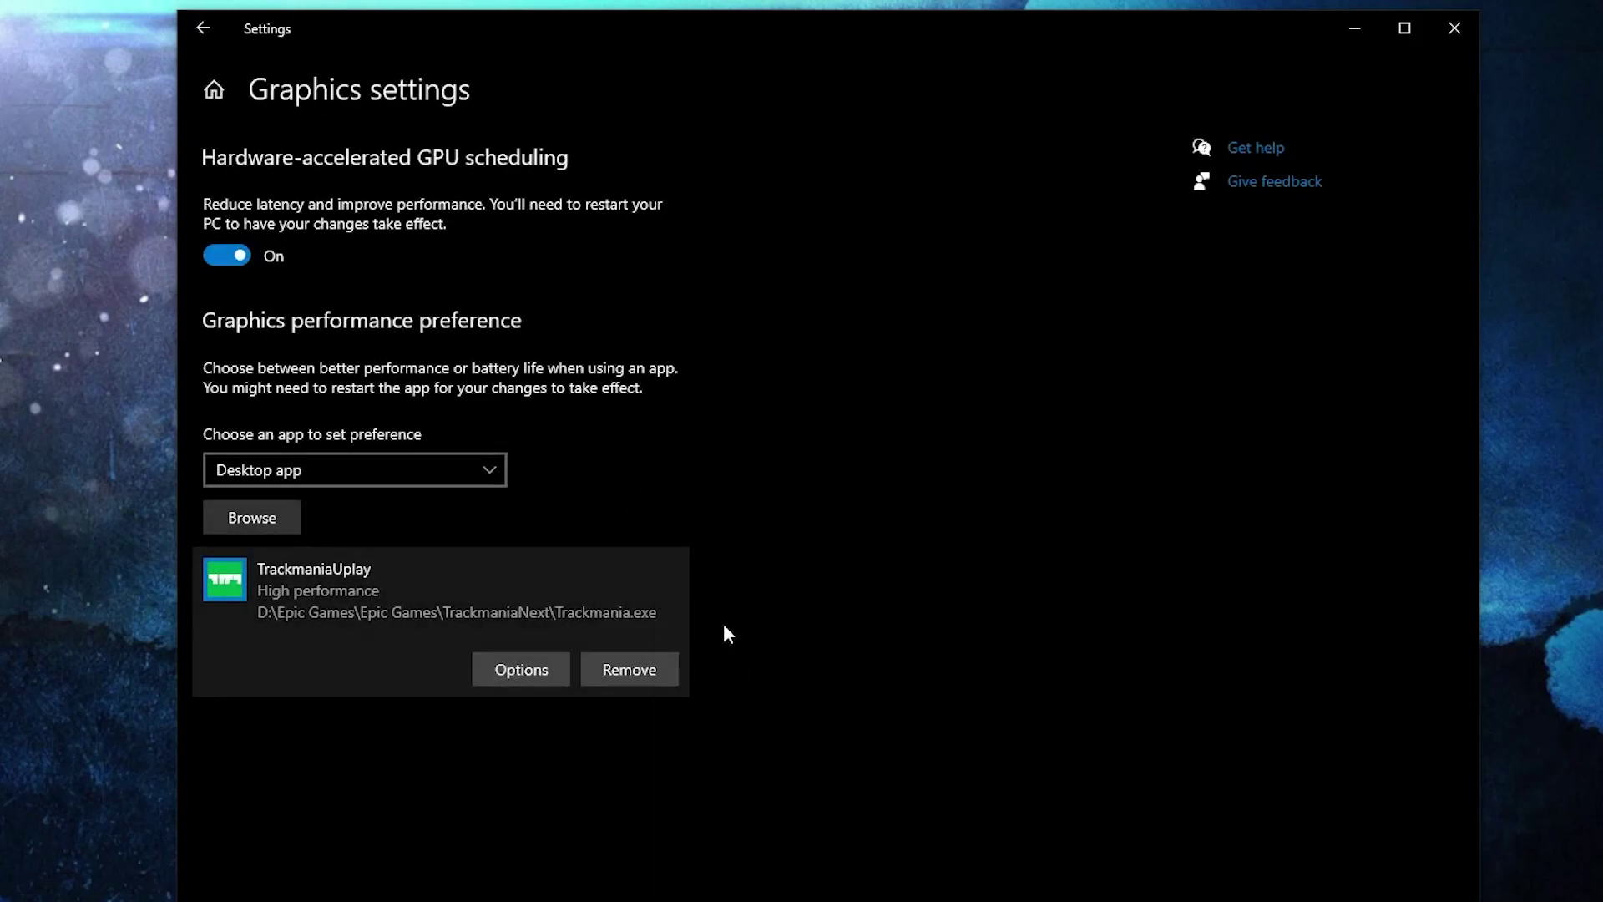
click(213, 93)
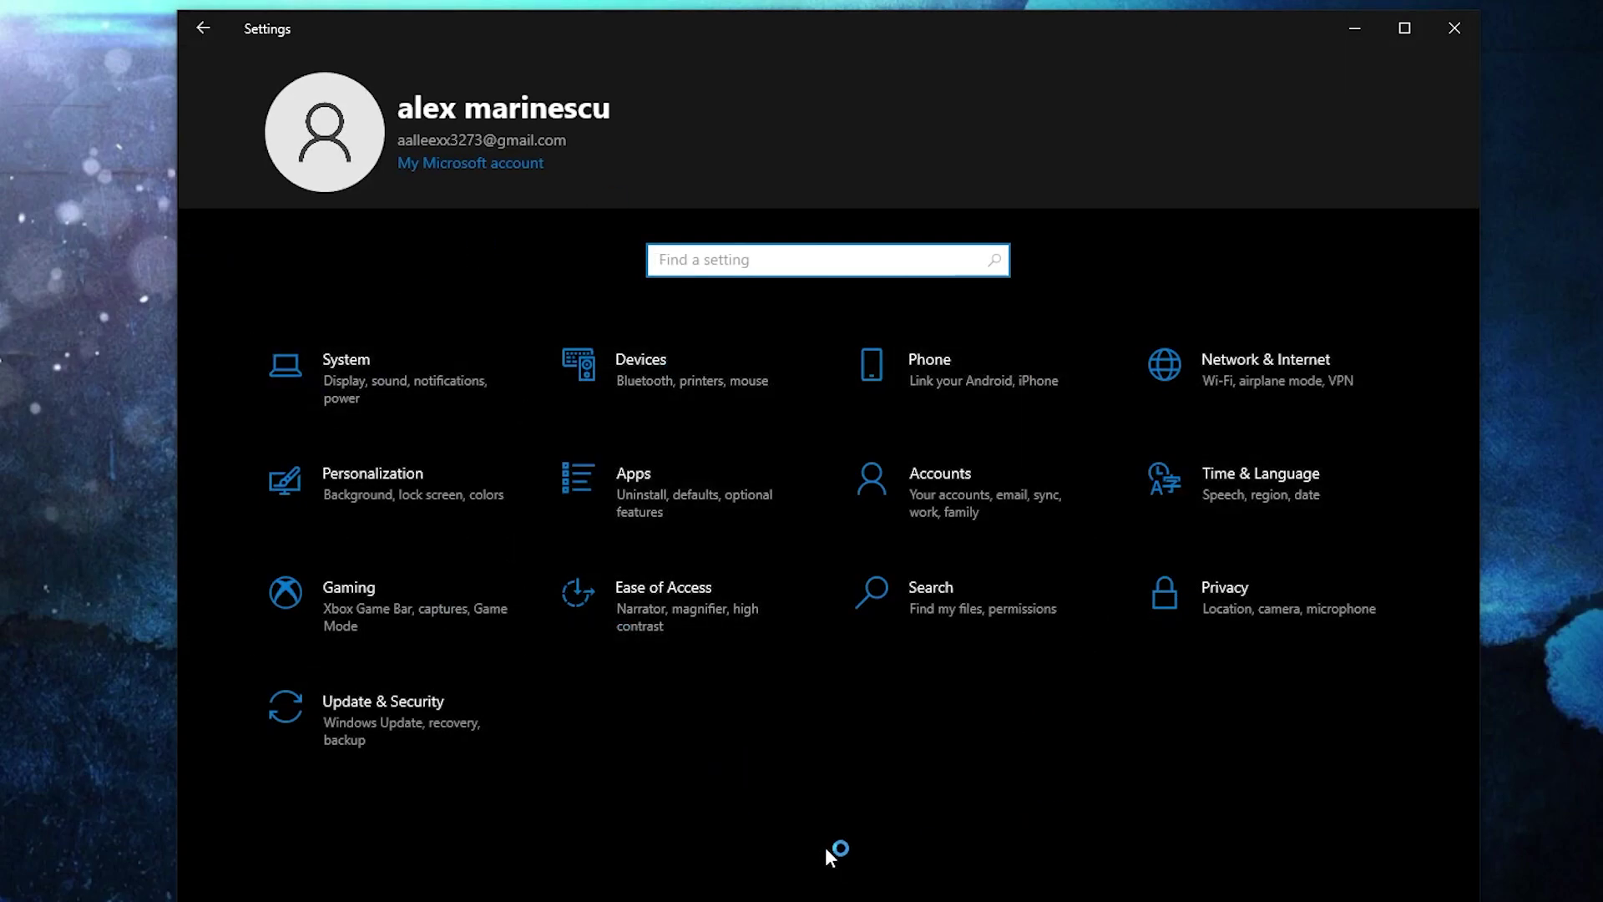
Confirm in Gaming settings that Xbox Game Bar is Off and Game Mode is On
click(386, 606)
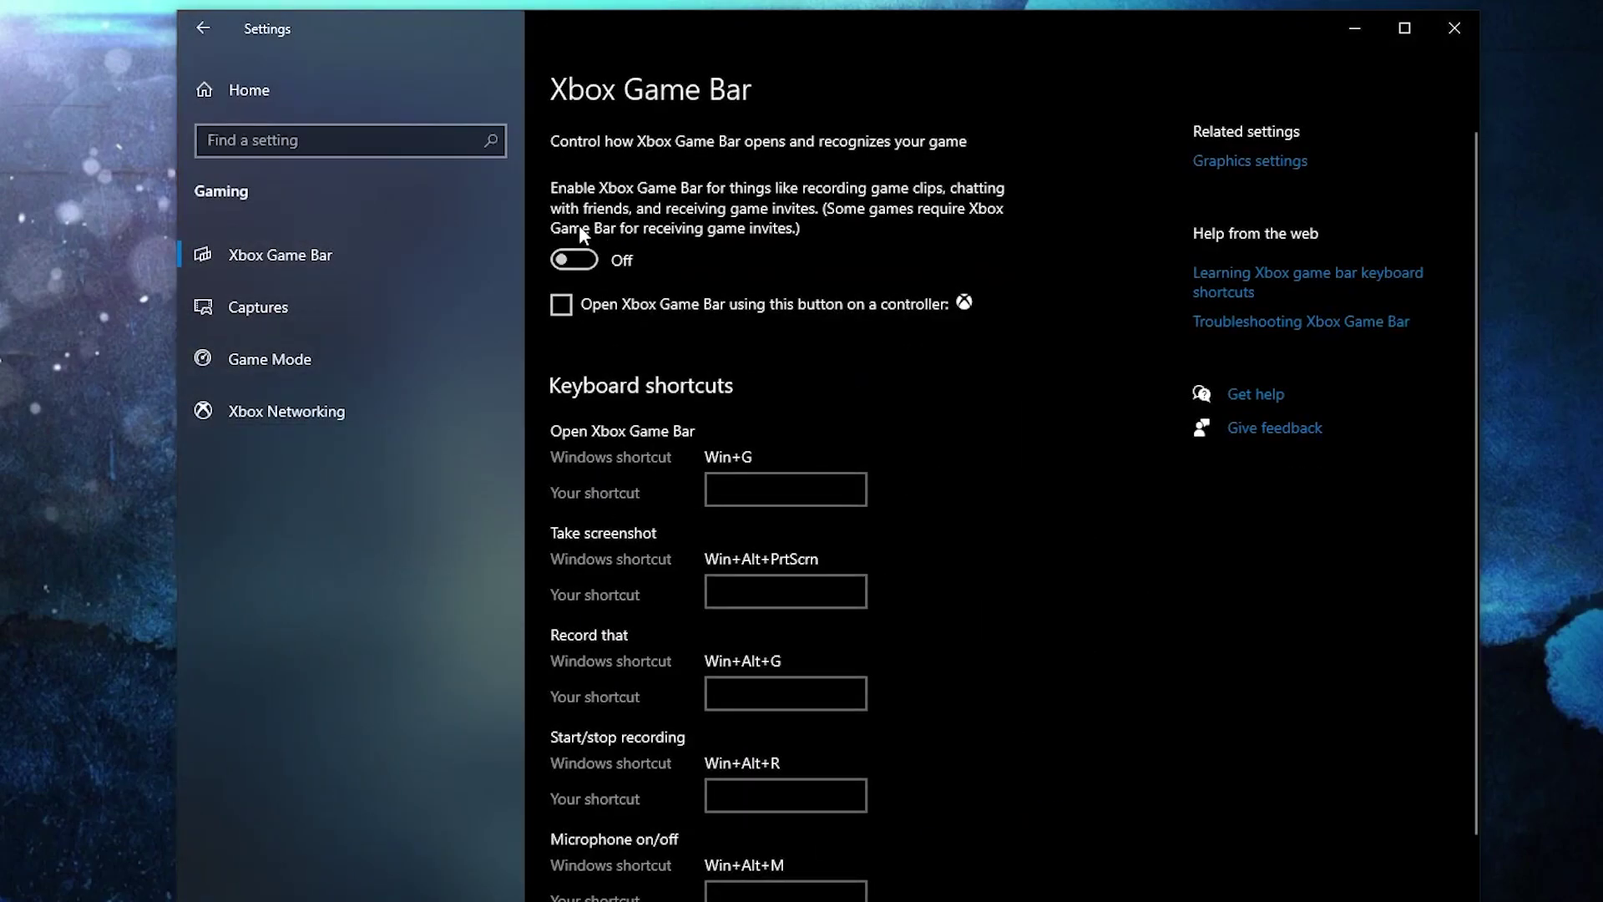
click(330, 364)
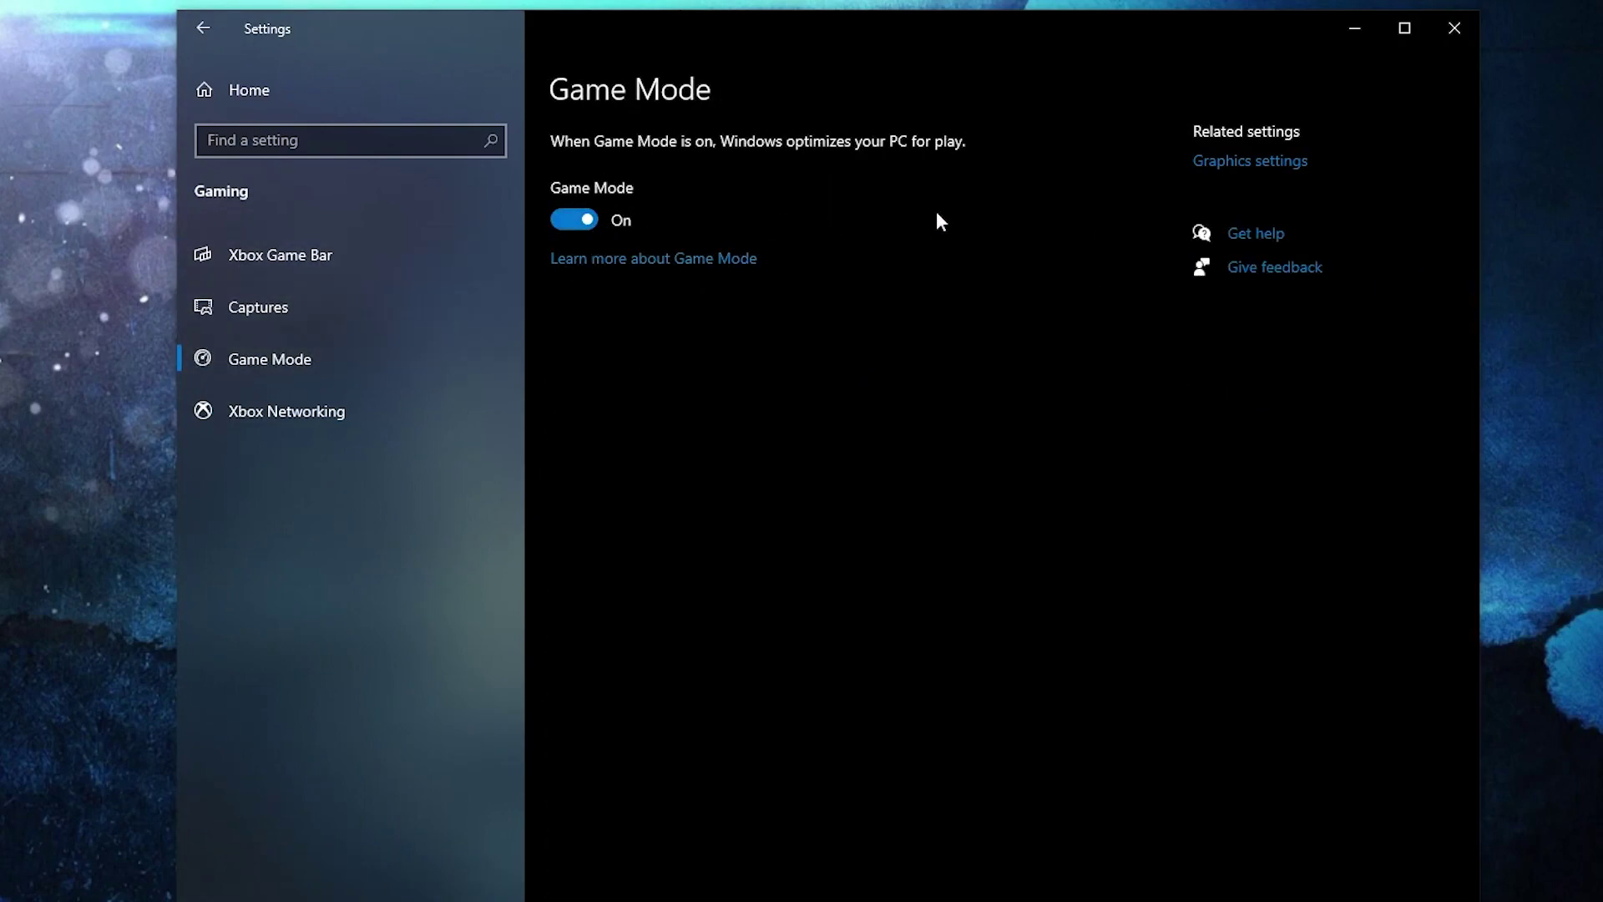
click(1245, 164)
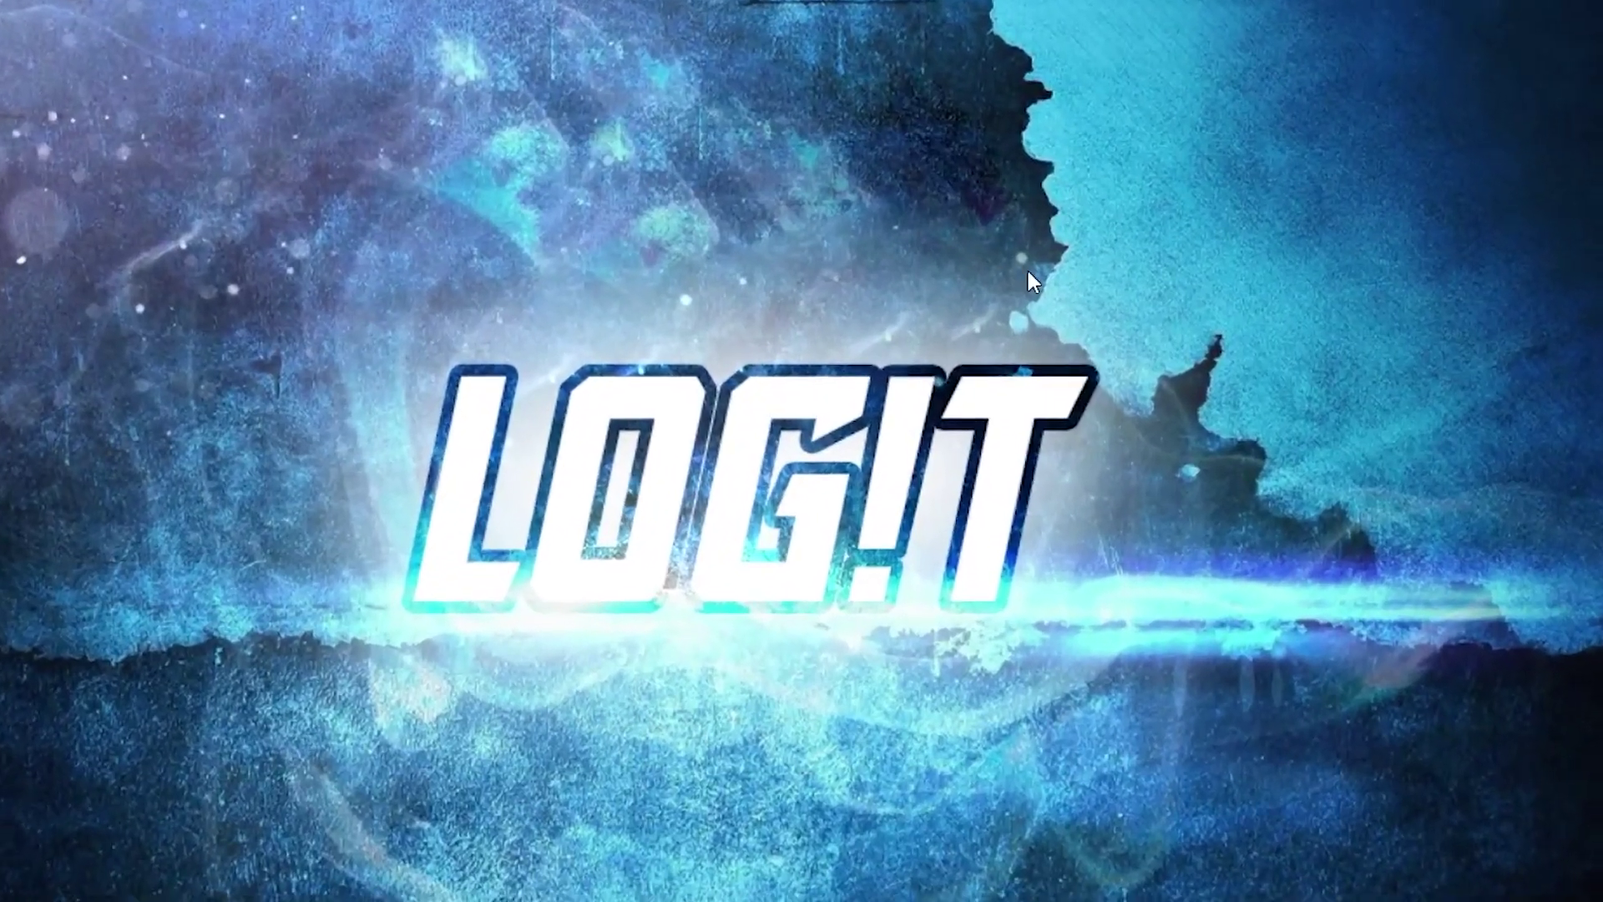
Open NVIDIA Control Panel from the desktop and apply Use the advanced 3D image settings
right_click(1028, 274)
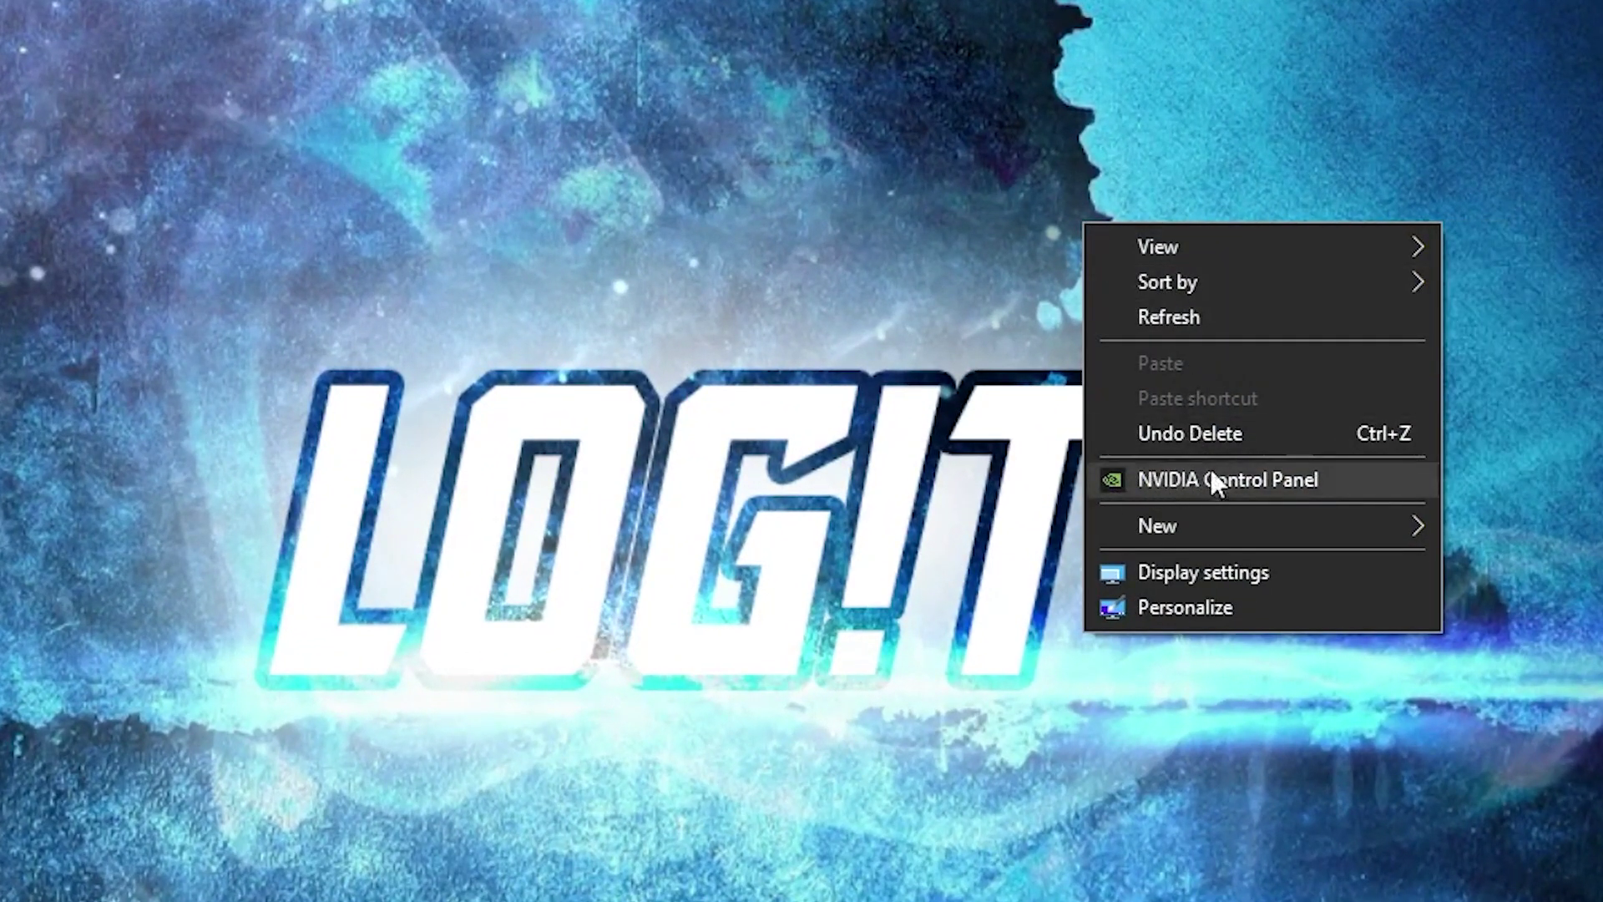
click(1203, 480)
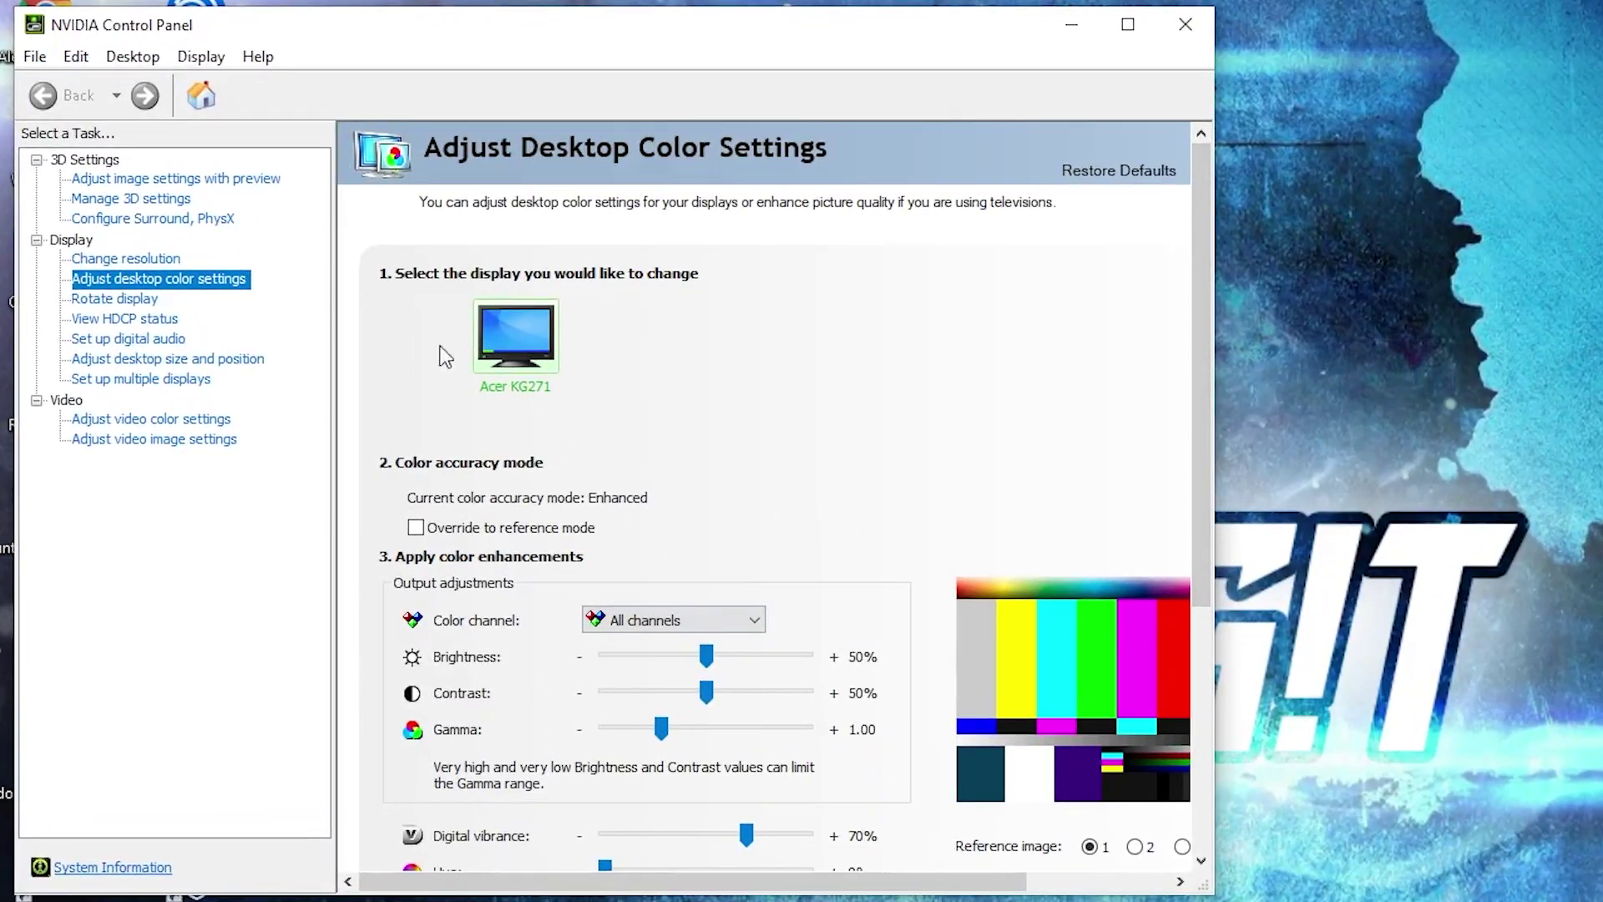
click(89, 179)
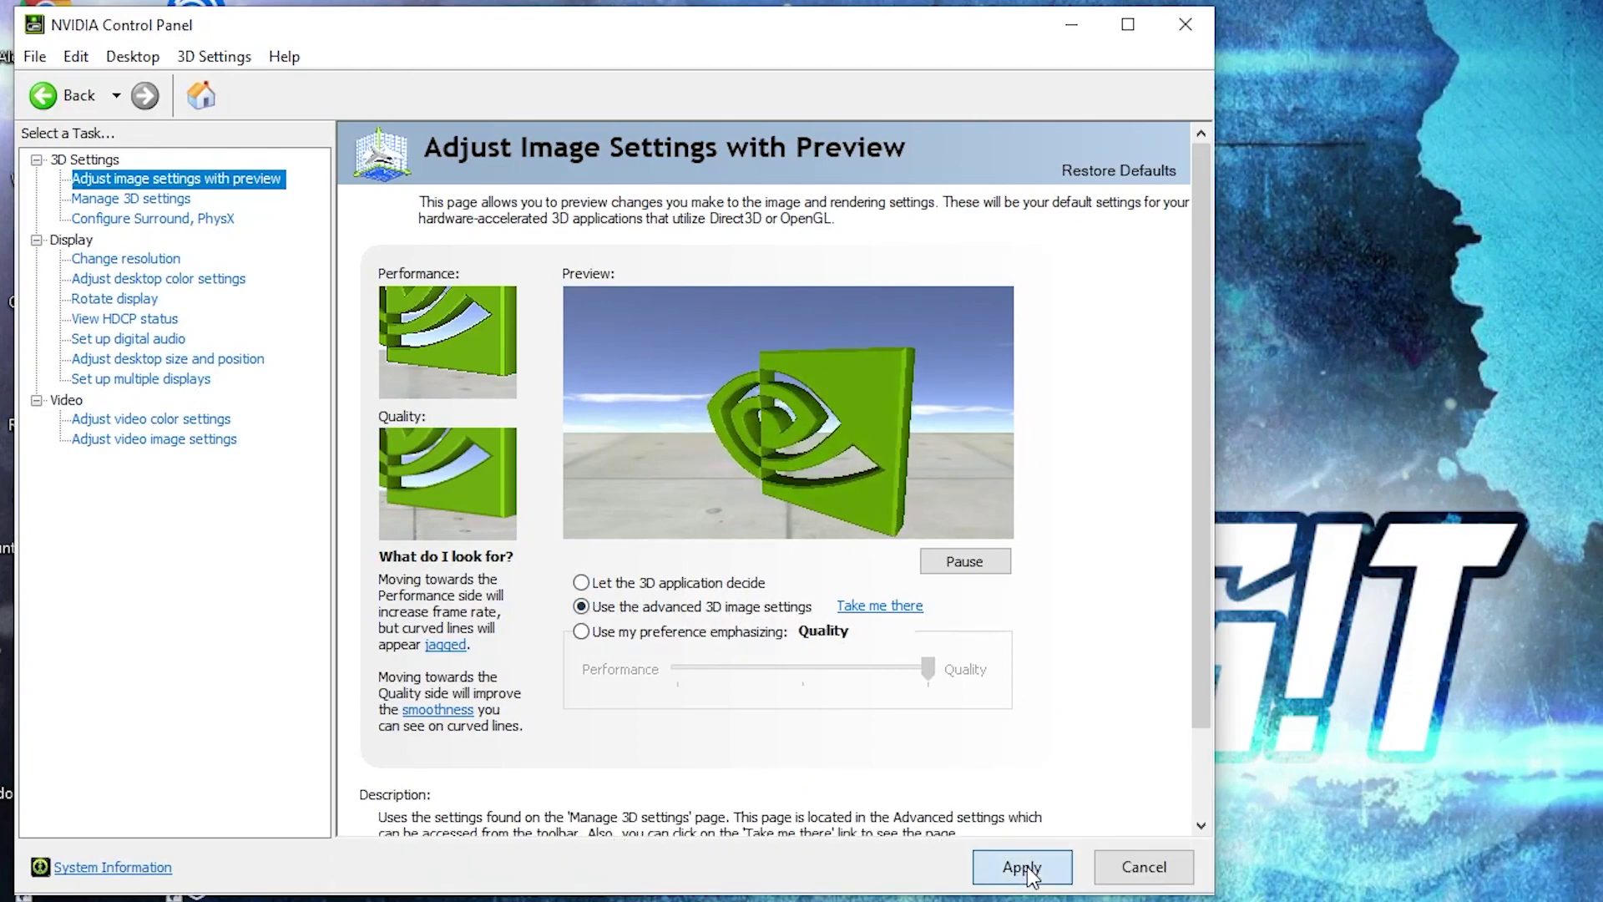
click(1057, 864)
click(127, 201)
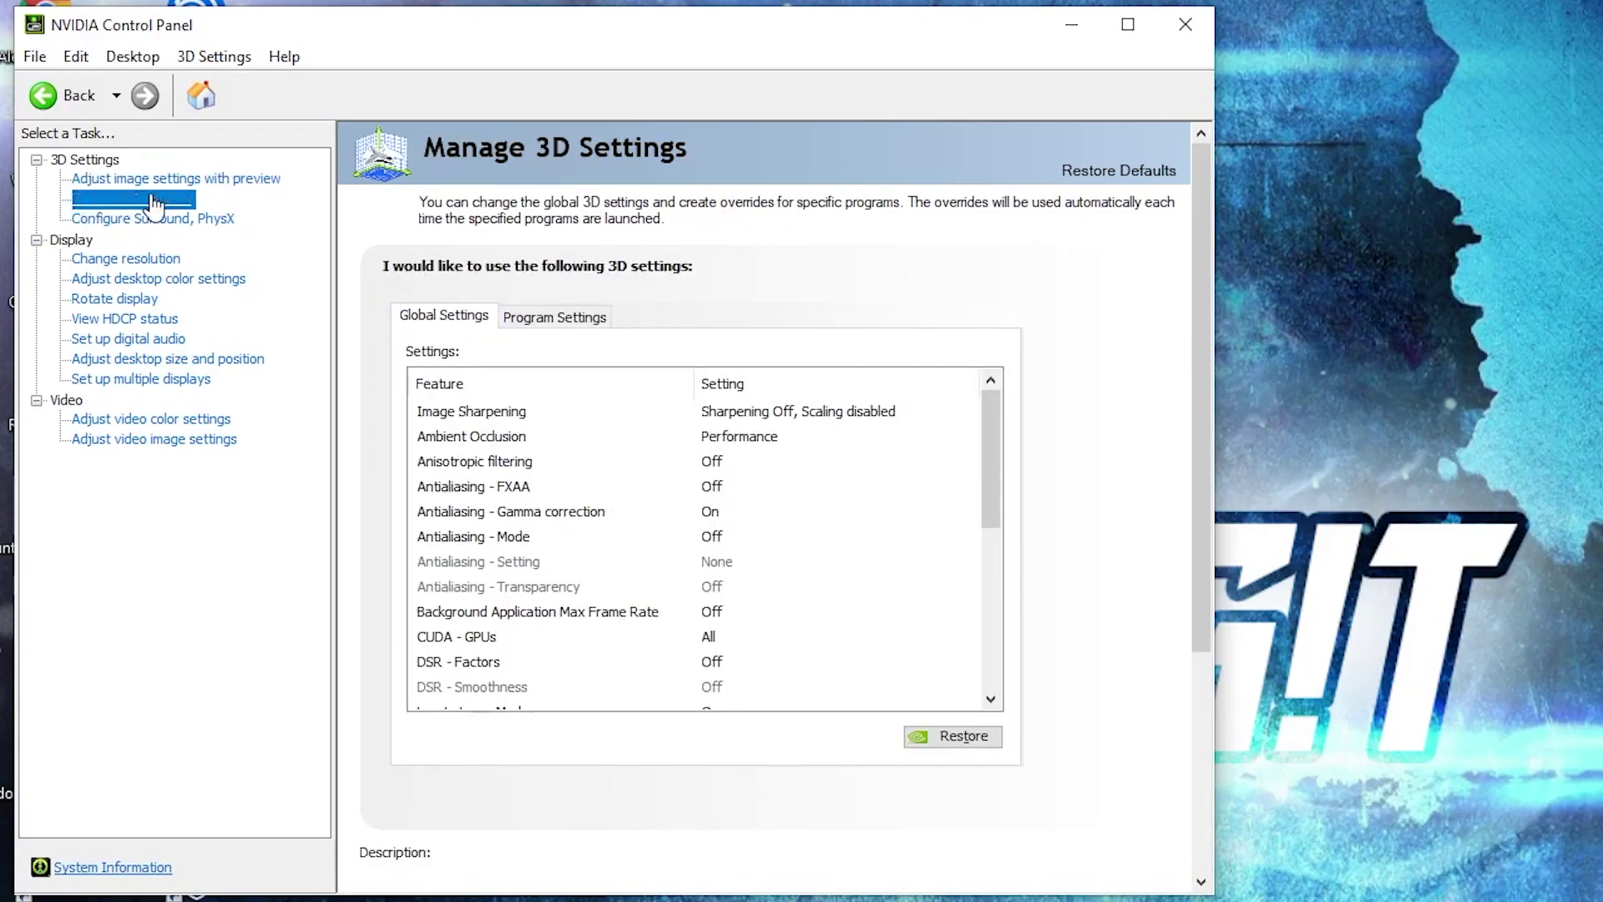
Keep Low Latency Mode On and the GeForce GTX 1050 Ti as OpenGL rendering GPU
scroll(887, 554, down, 5)
scroll(887, 555, up, 5)
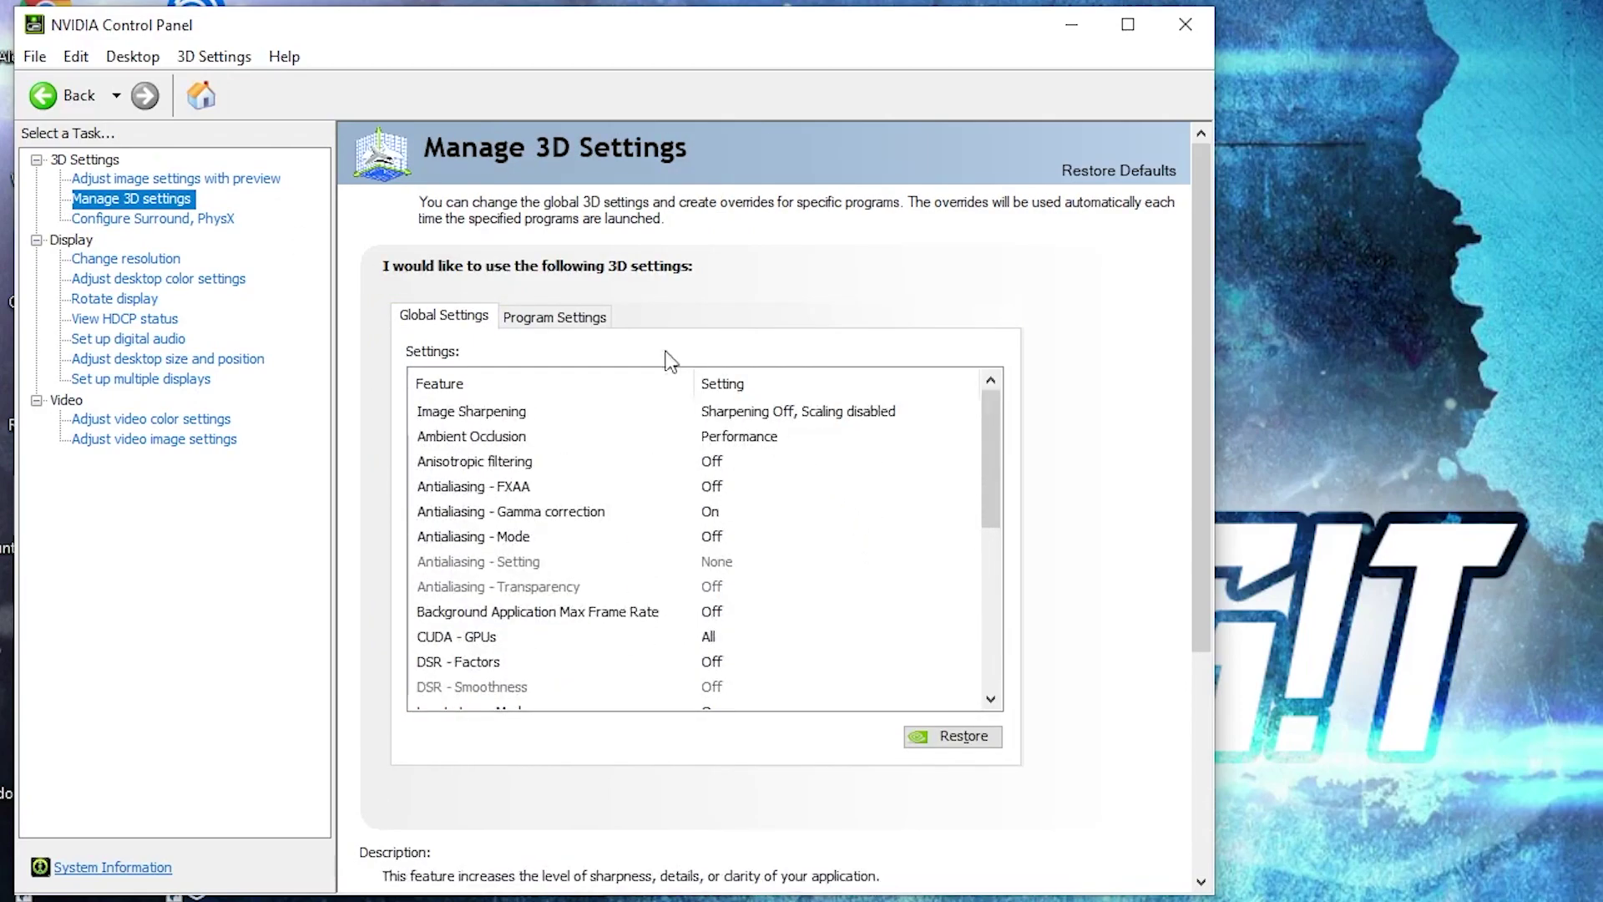
scroll(922, 546, down, 2)
click(418, 561)
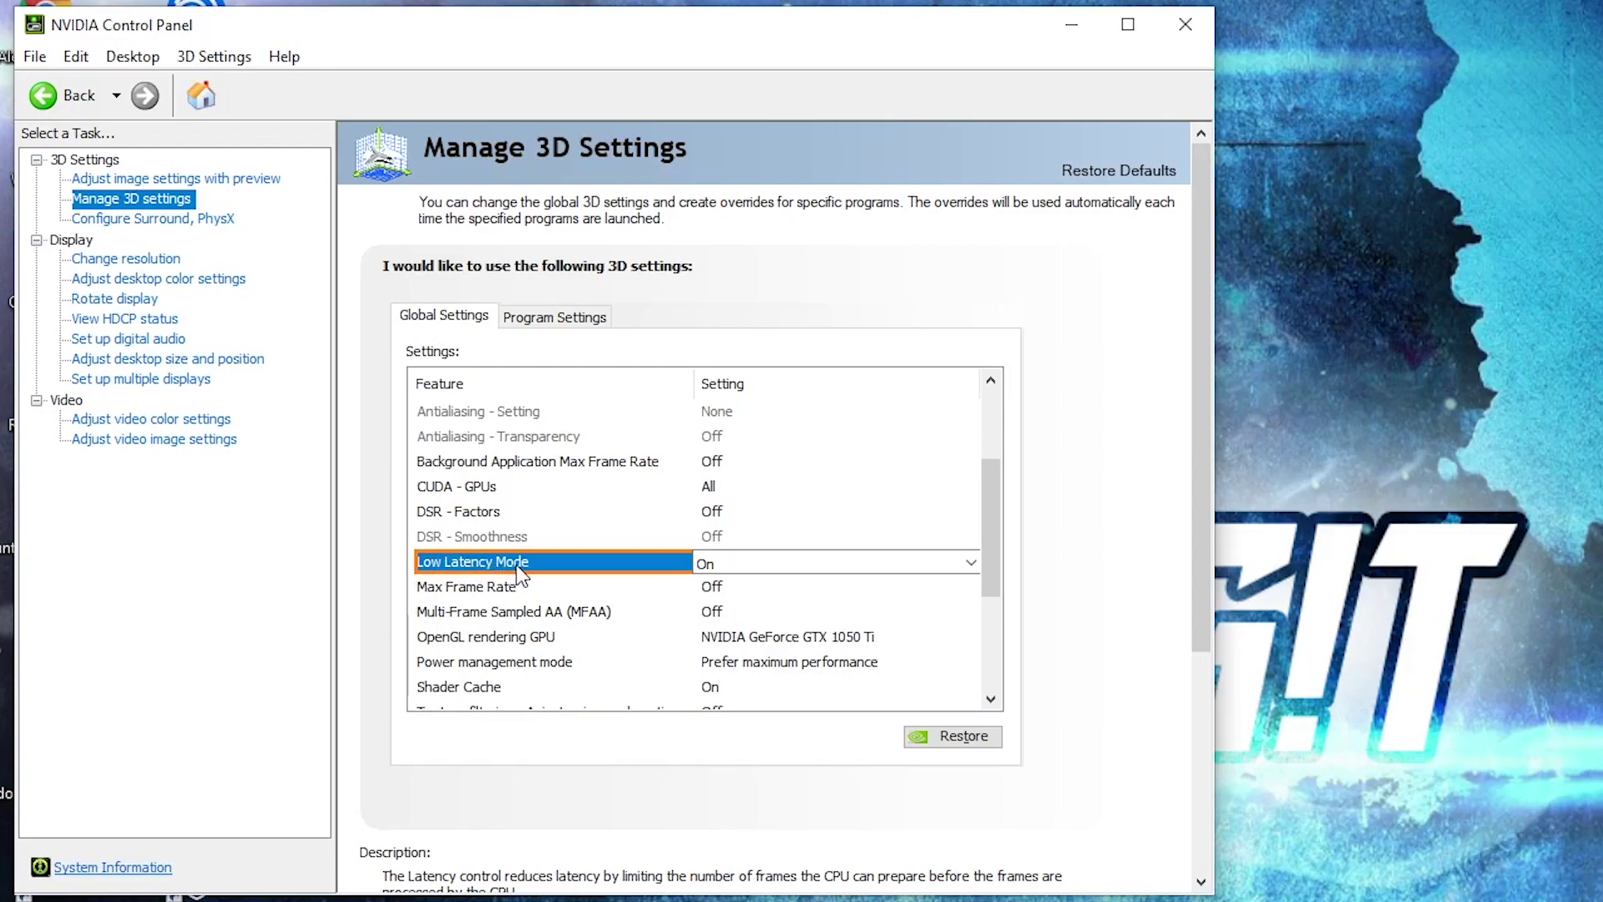
click(648, 560)
click(715, 608)
scroll(426, 519, down, 2)
click(426, 515)
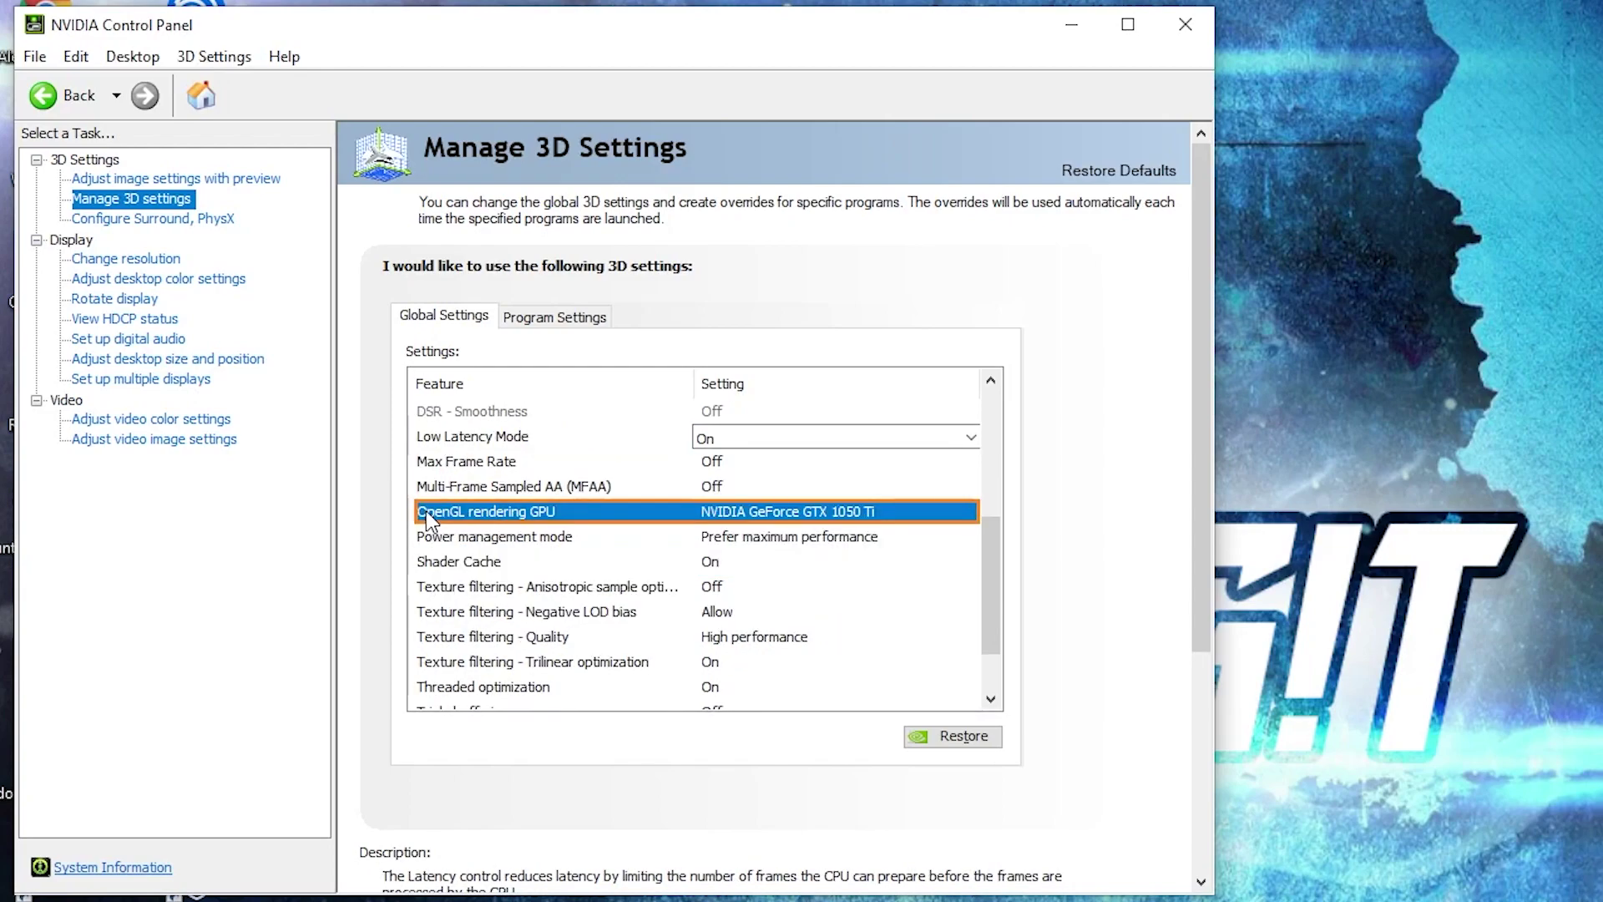
click(723, 514)
click(751, 557)
scroll(501, 501, down, 1)
Set power management to Prefer maximum performance and texture filtering quality to High performance
click(494, 461)
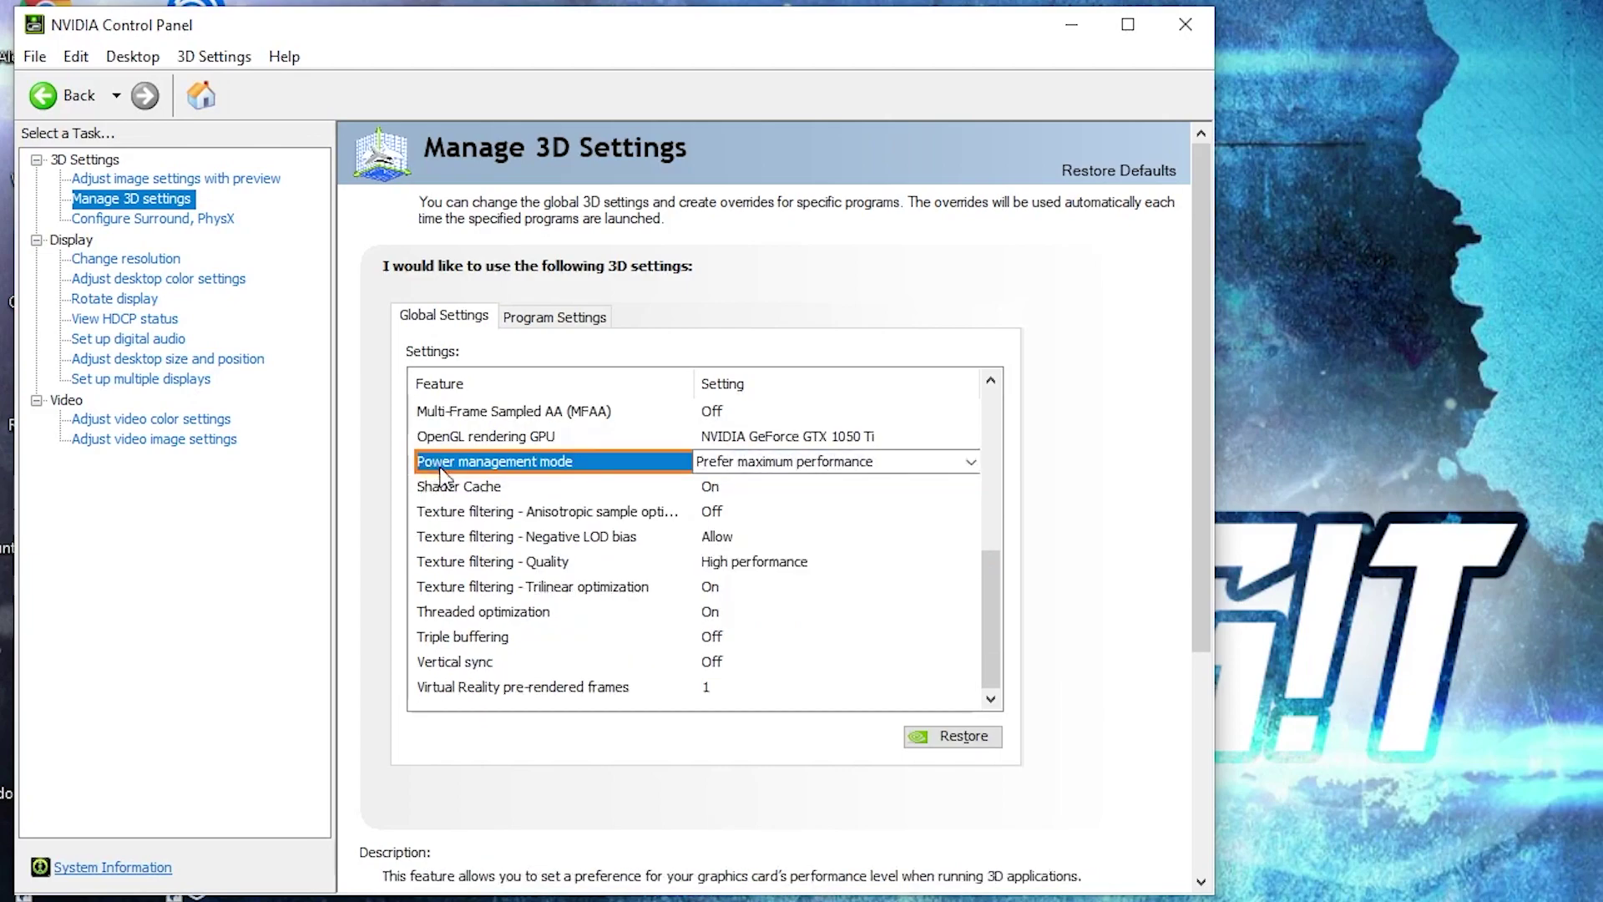
click(735, 466)
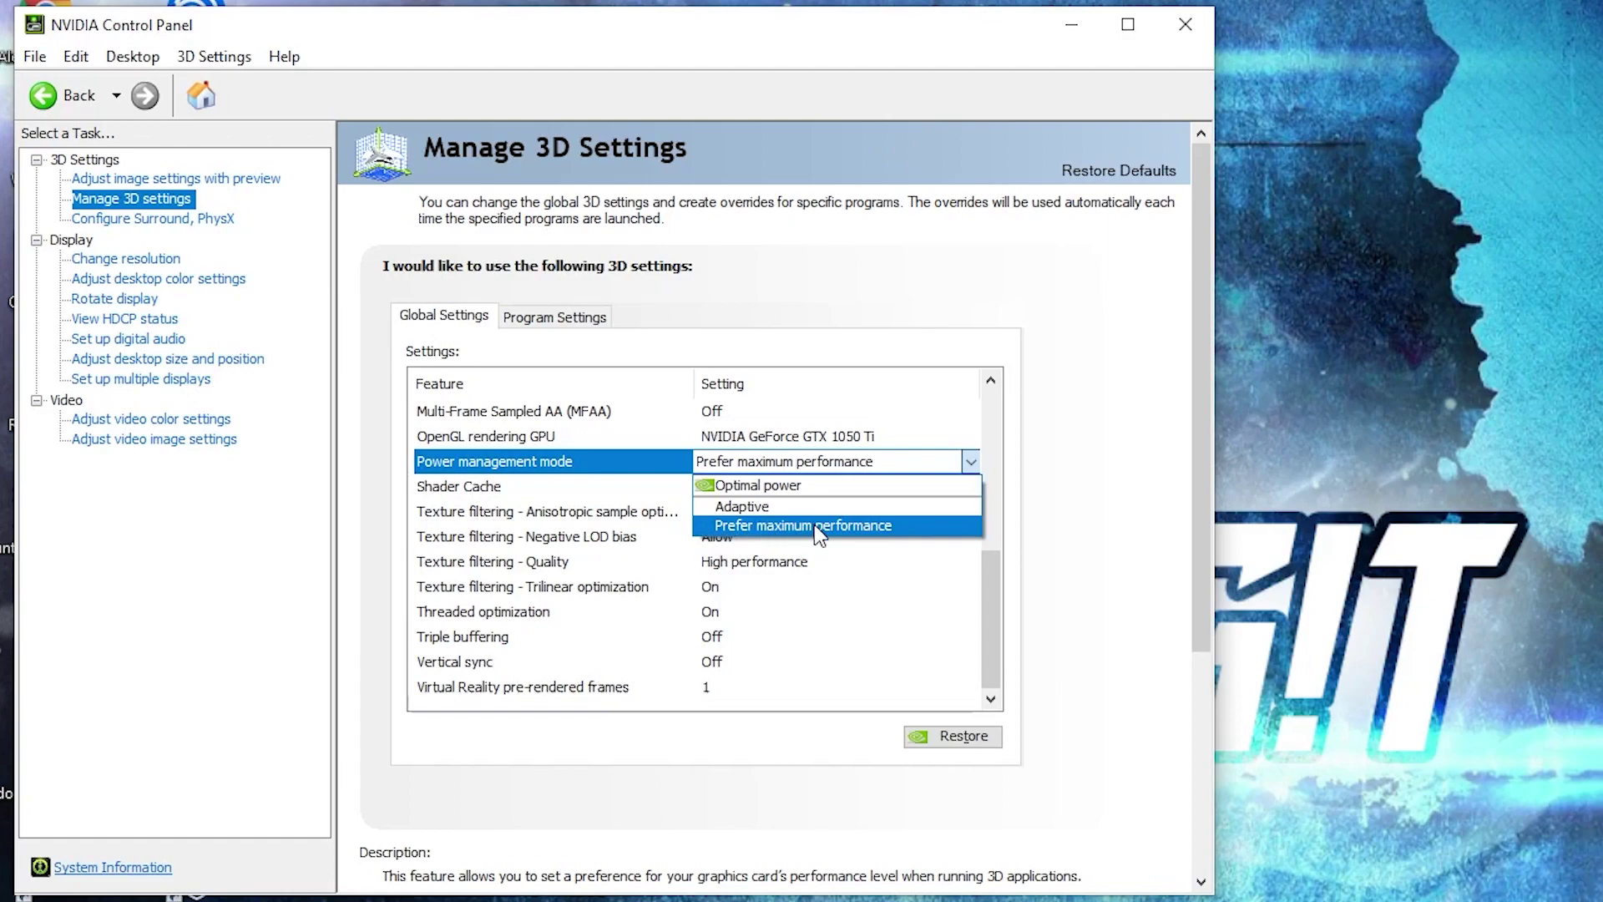
click(459, 563)
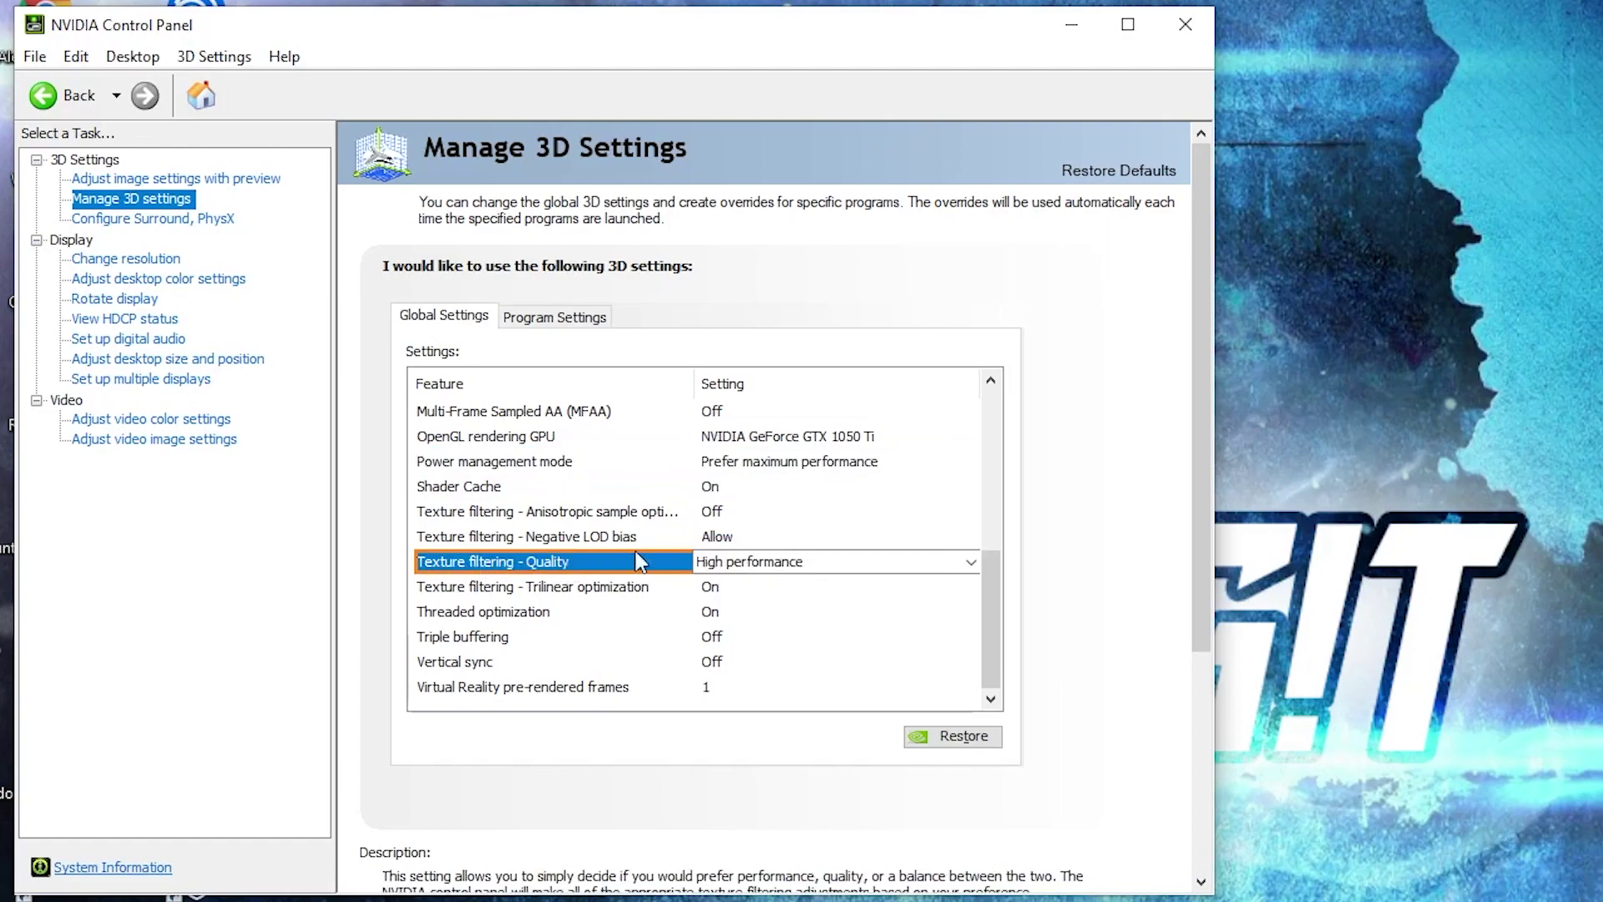
click(726, 562)
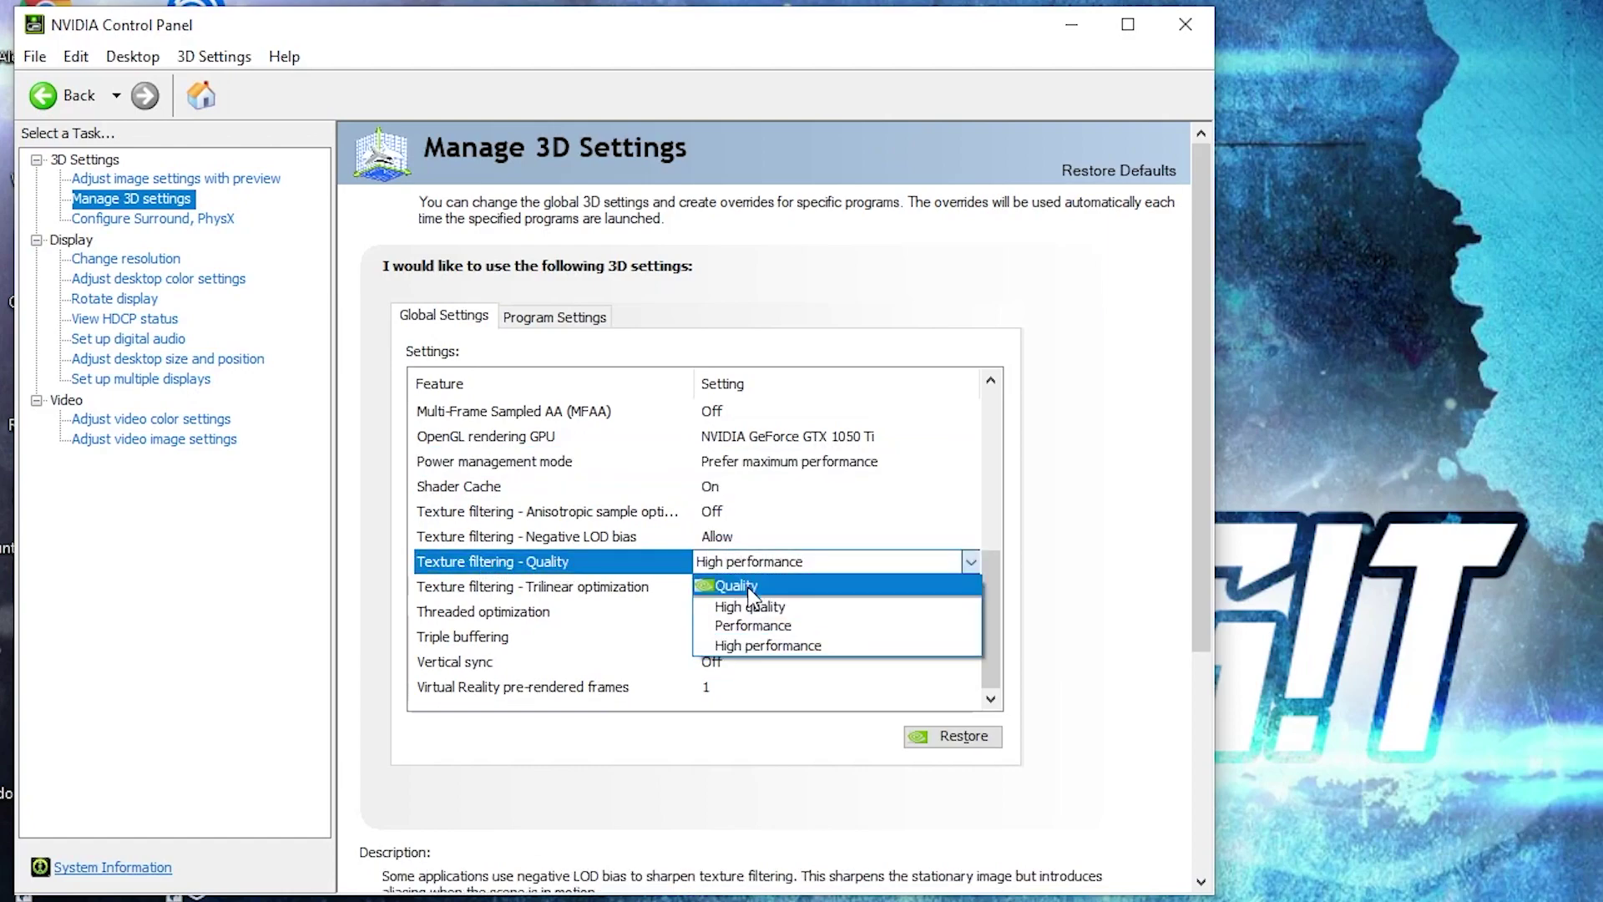
click(783, 647)
Turn Threaded optimization On and Vertical sync Off, then apply the 3D settings
click(477, 613)
click(705, 612)
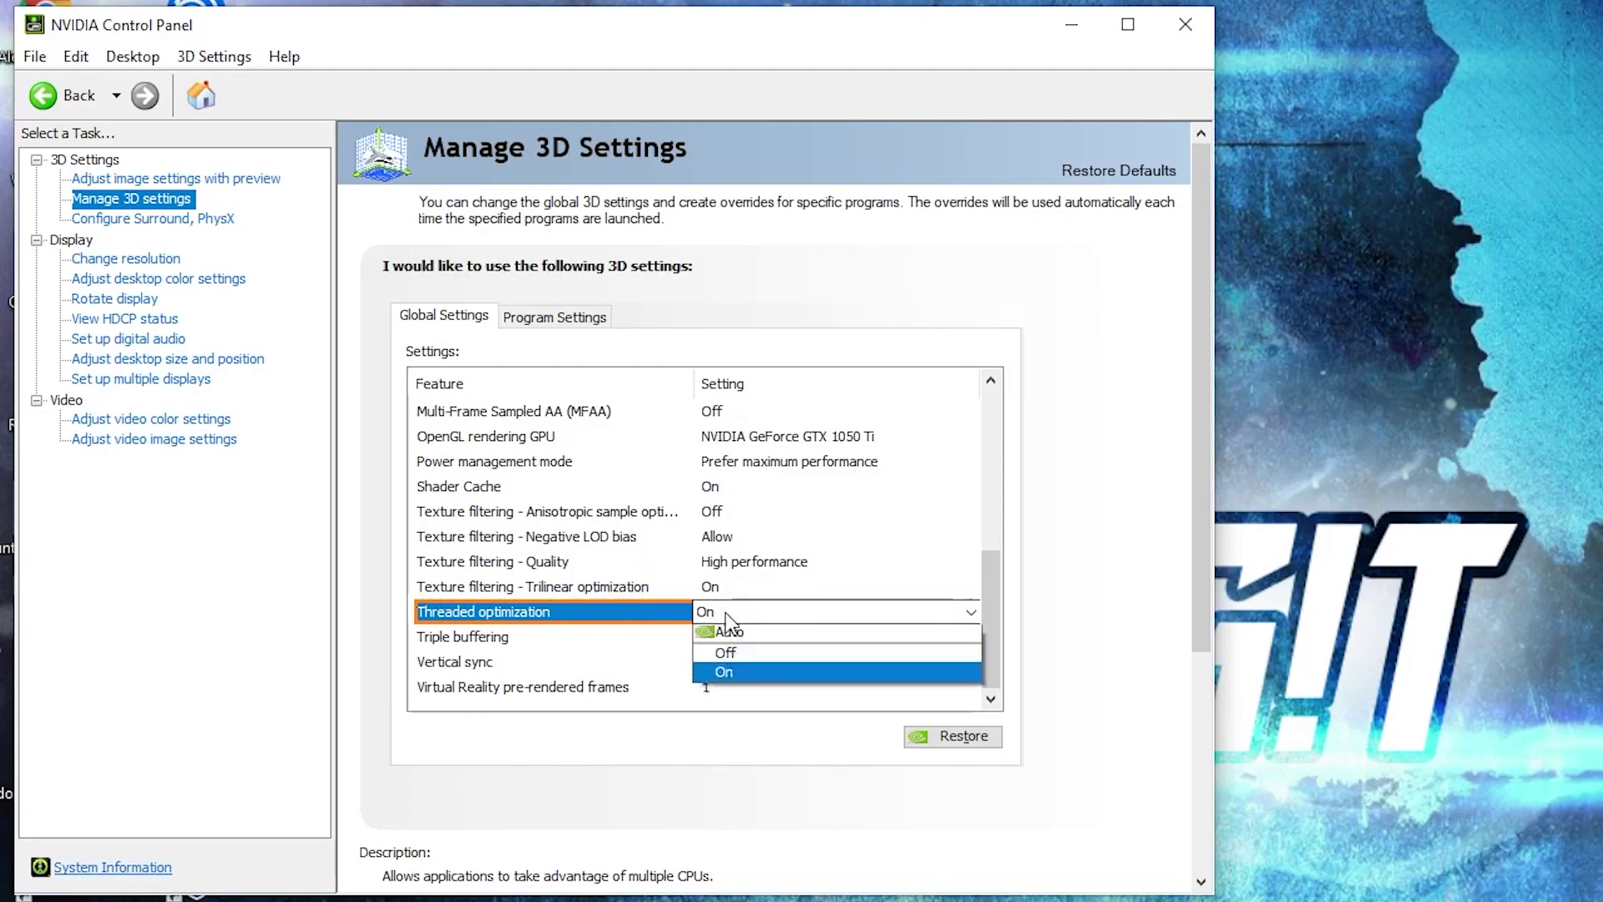
click(735, 673)
click(496, 663)
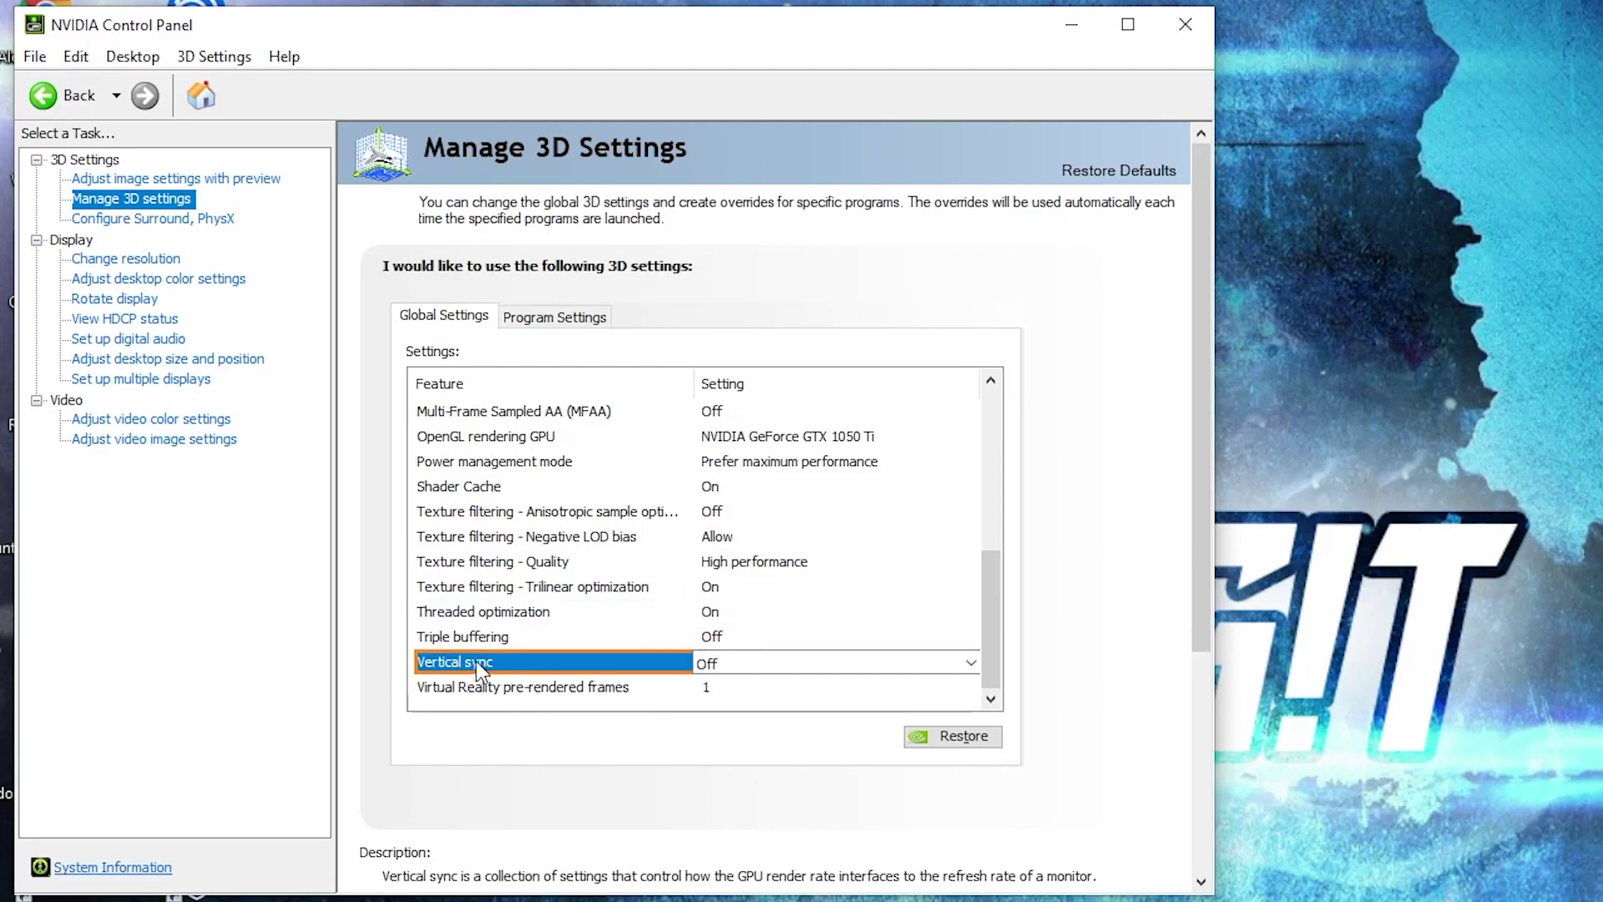
click(727, 657)
click(726, 698)
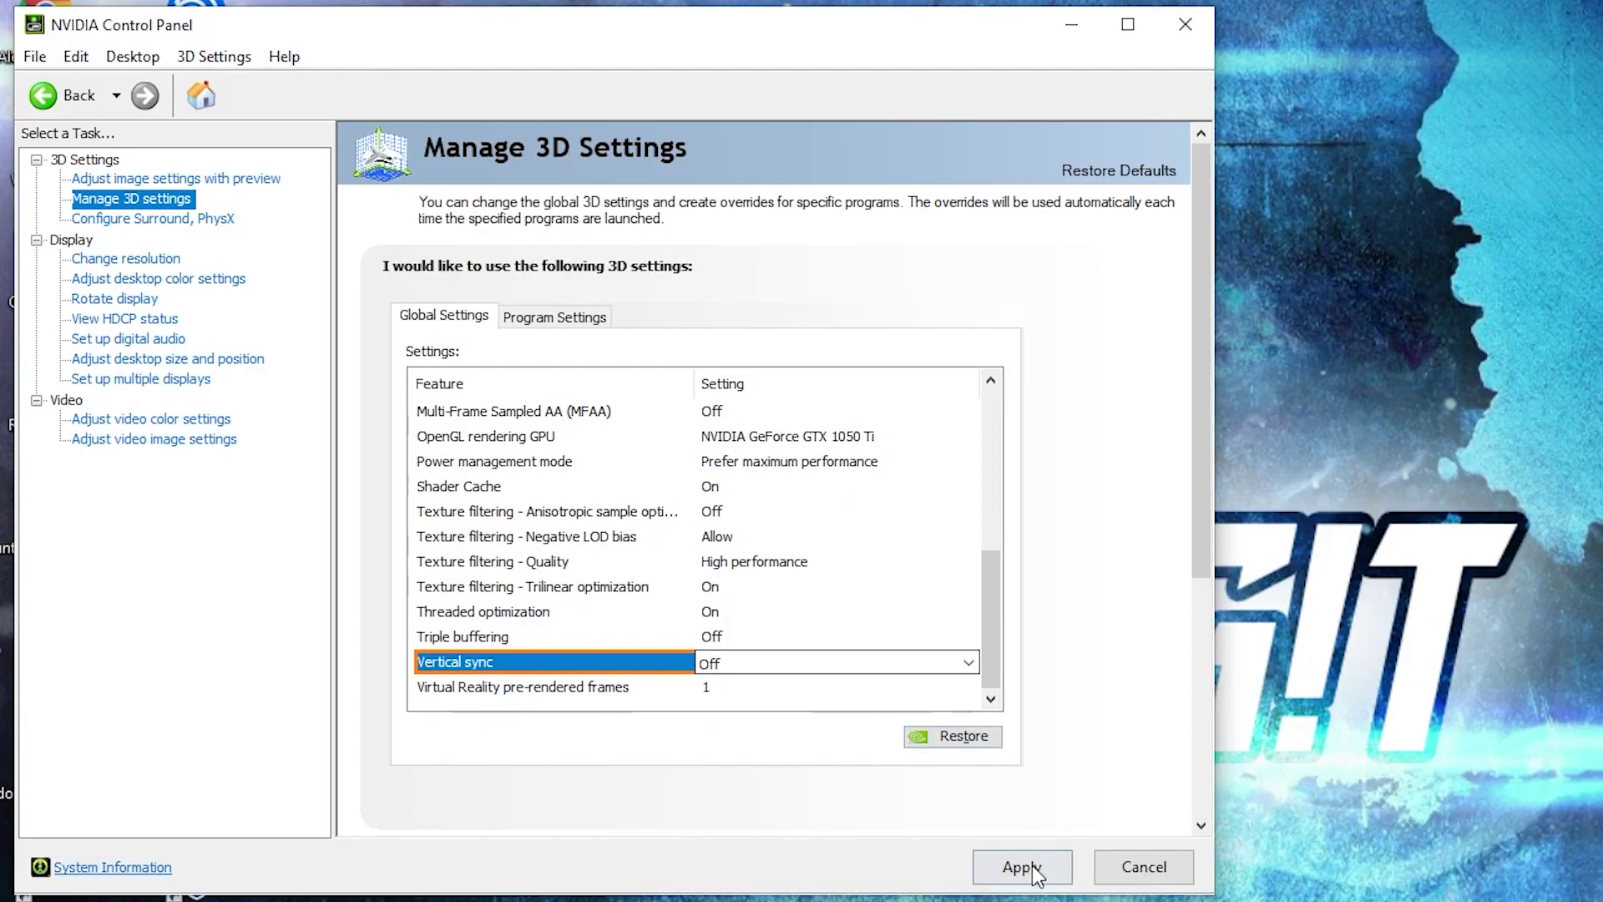
click(1023, 869)
click(128, 284)
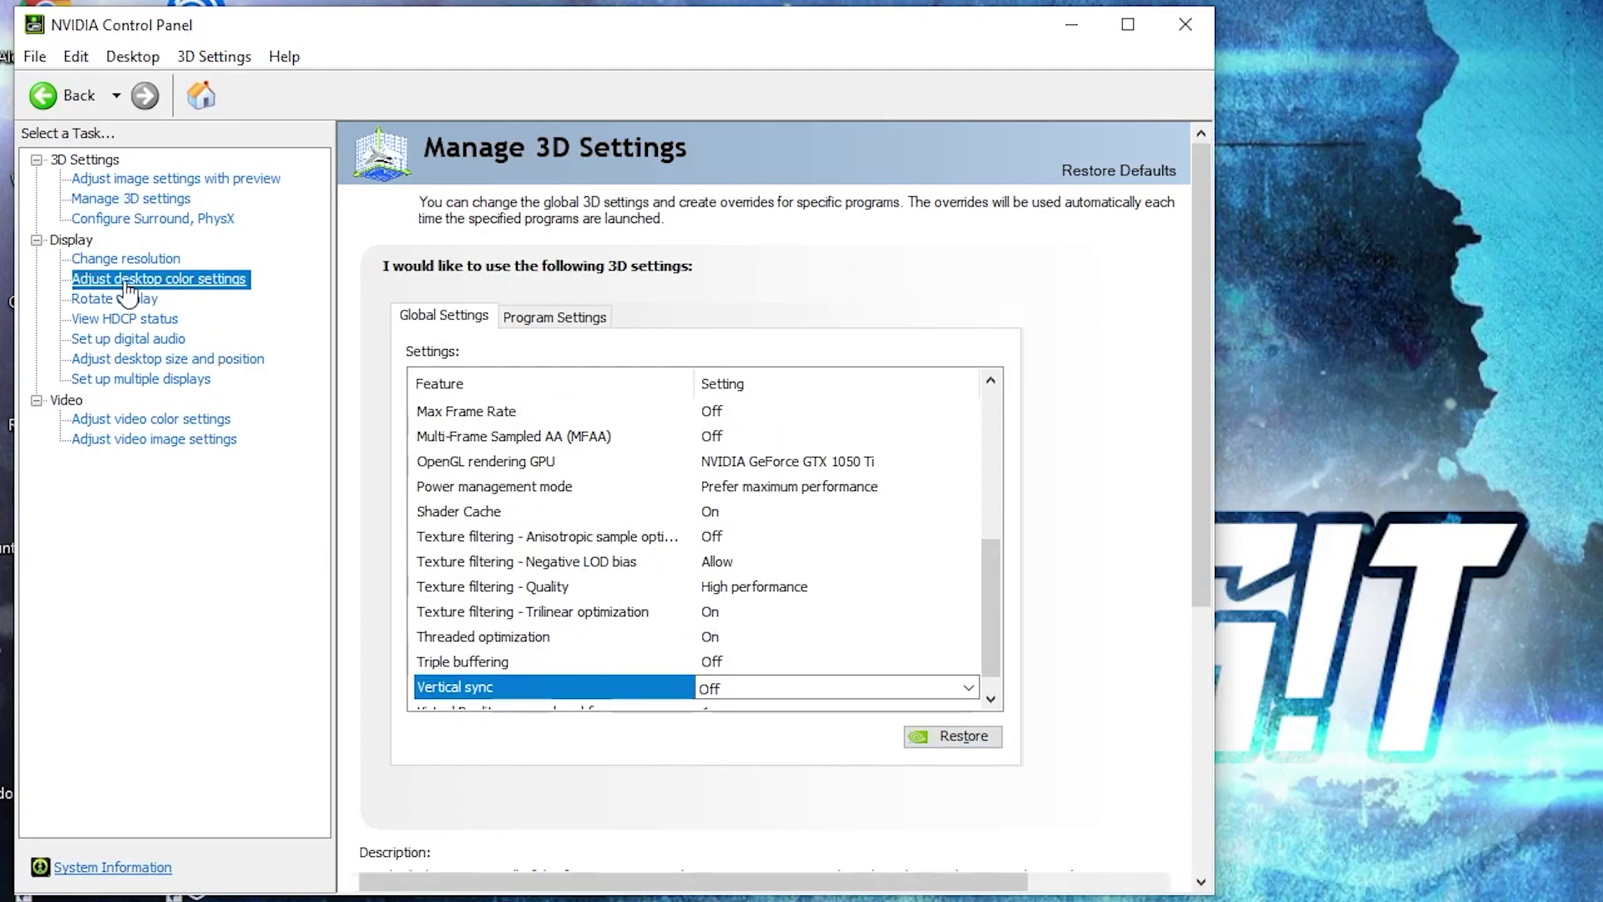
Set the Digital vibrance slider to 70% and apply the desktop colour settings
scroll(487, 484, down, 1)
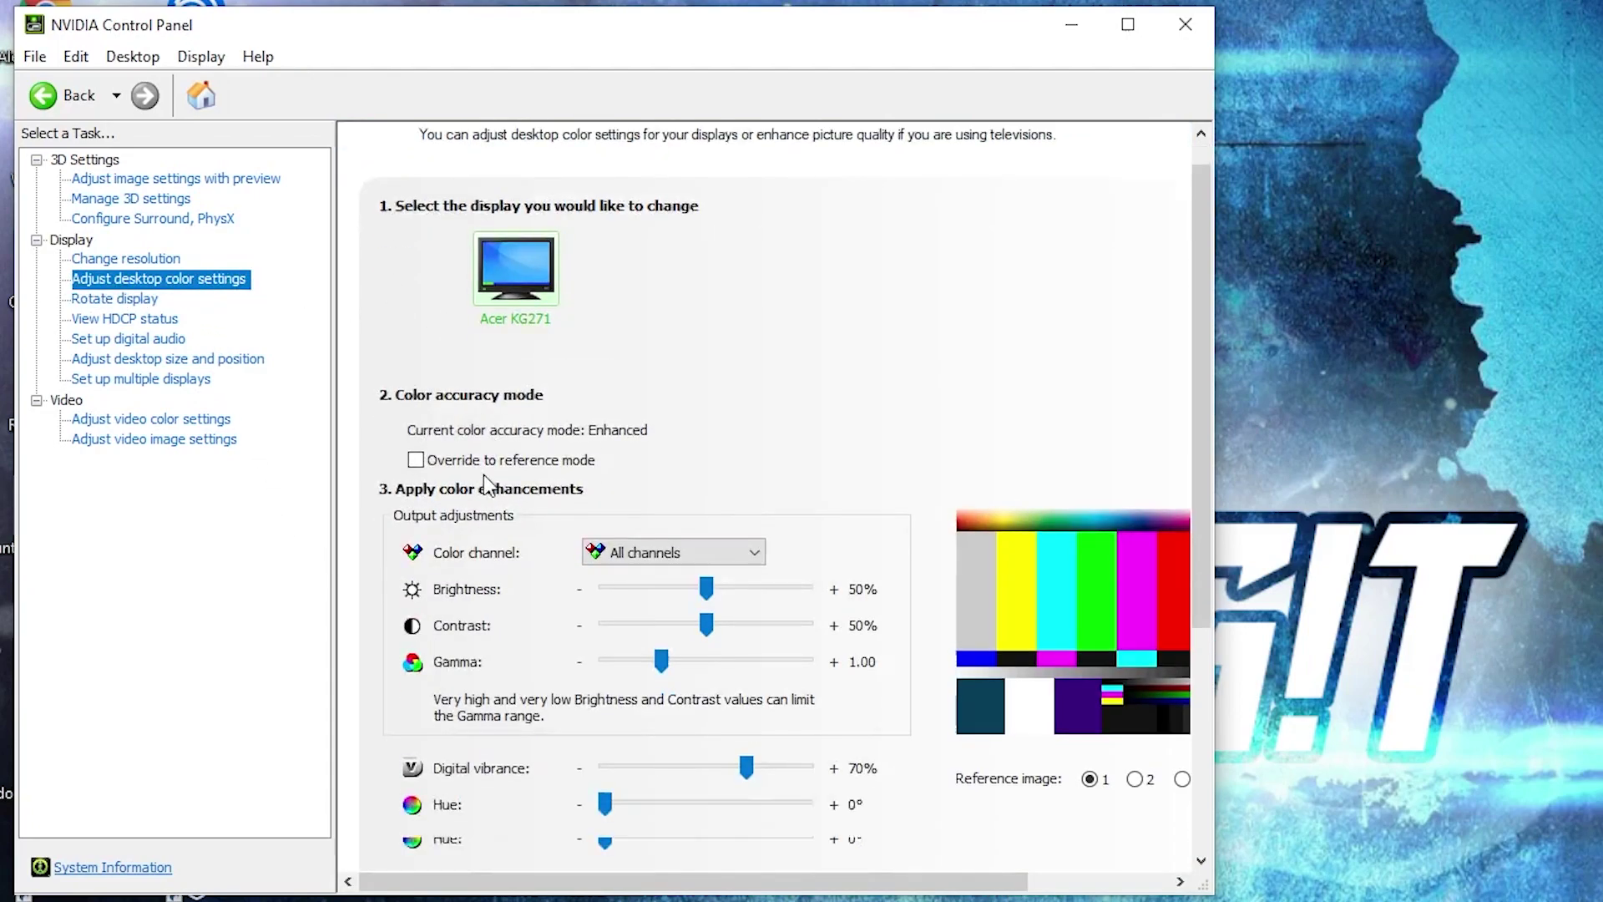
scroll(487, 485, down, 1)
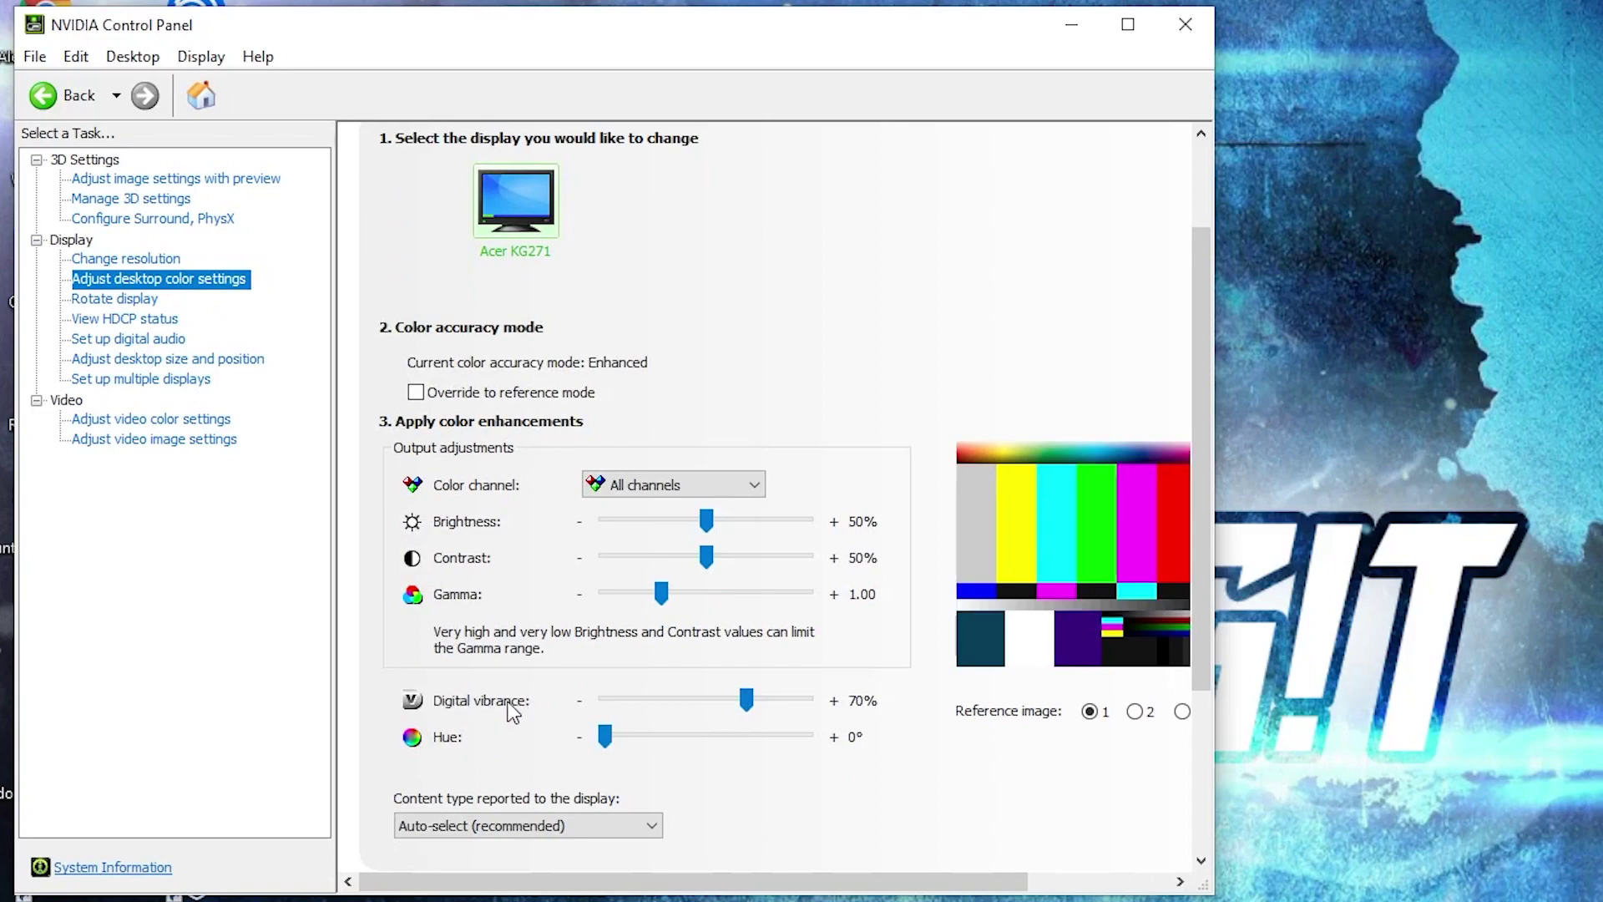
drag(744, 699, 747, 700)
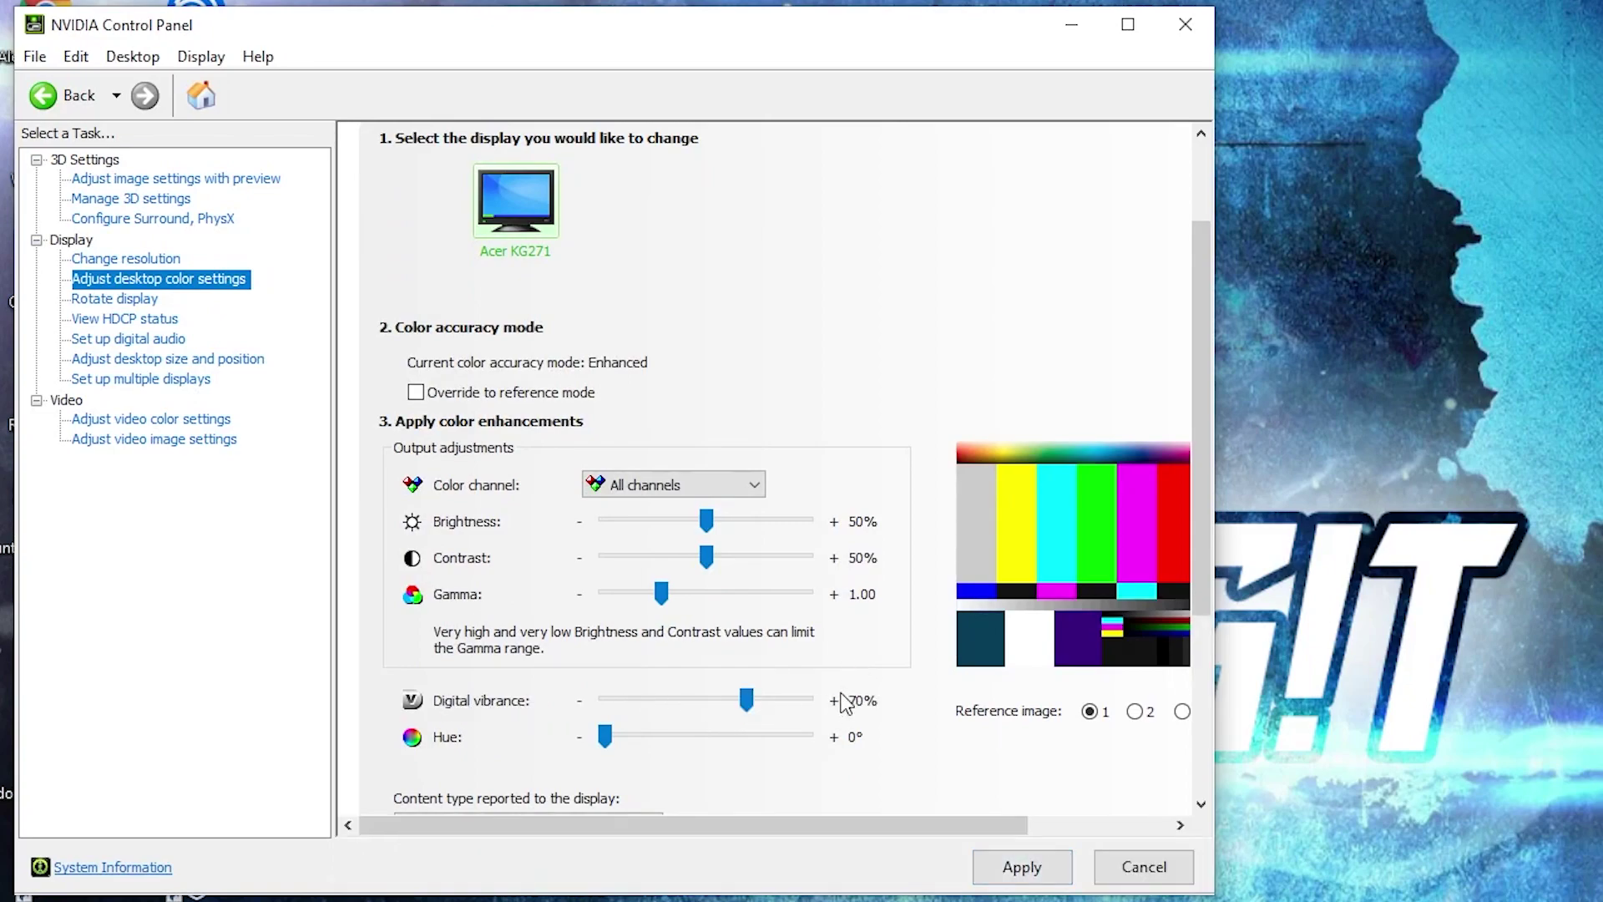
click(1022, 867)
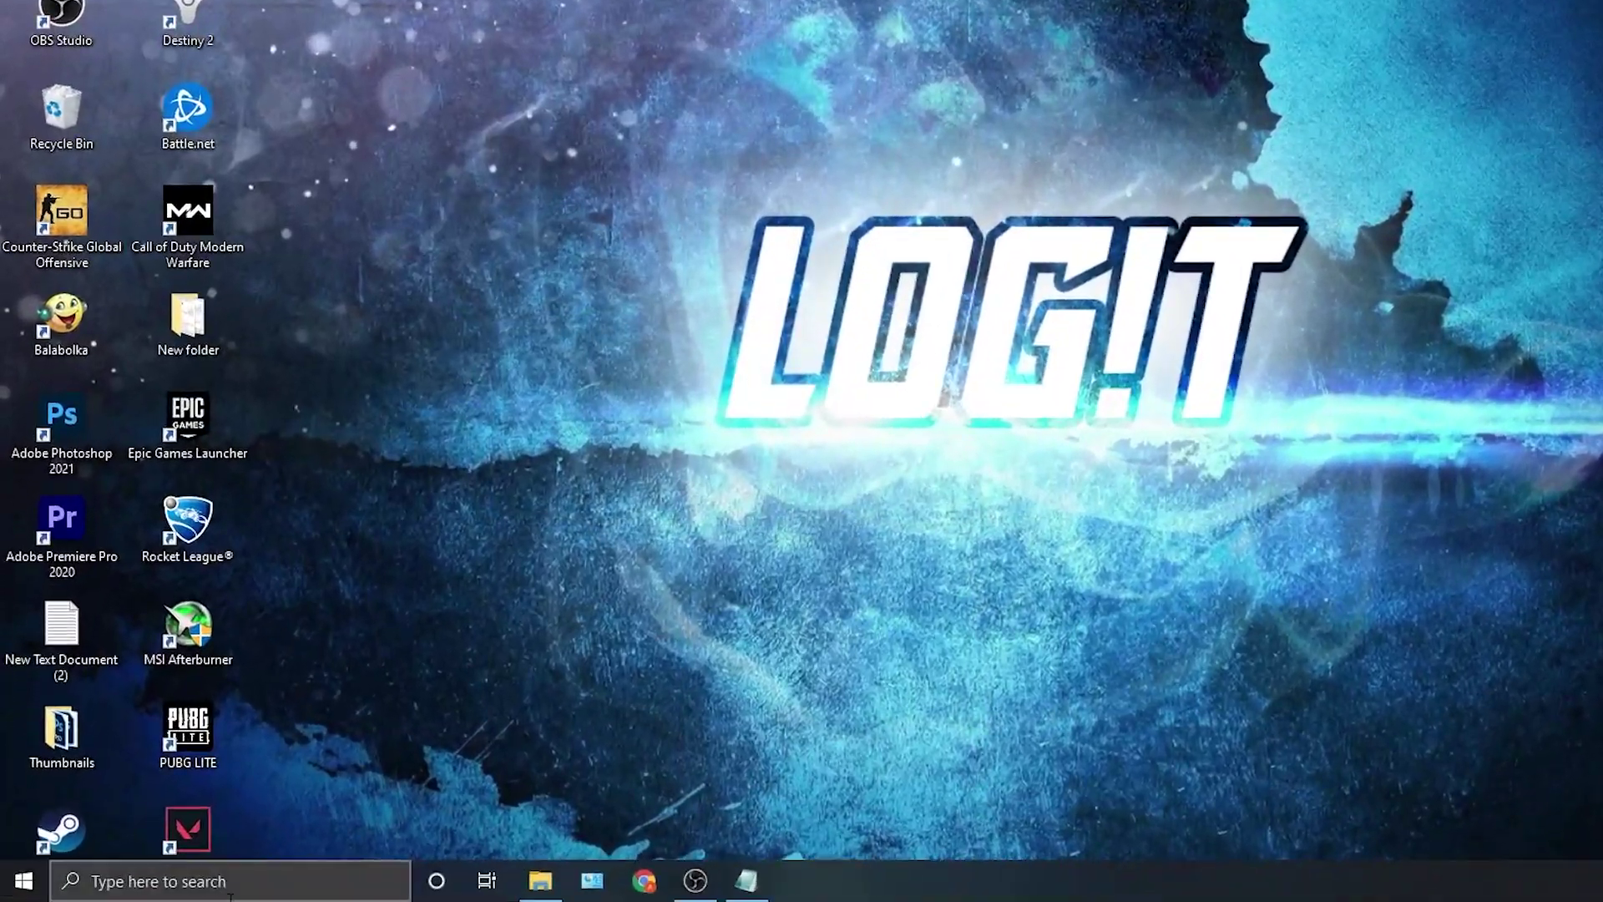
key(super)
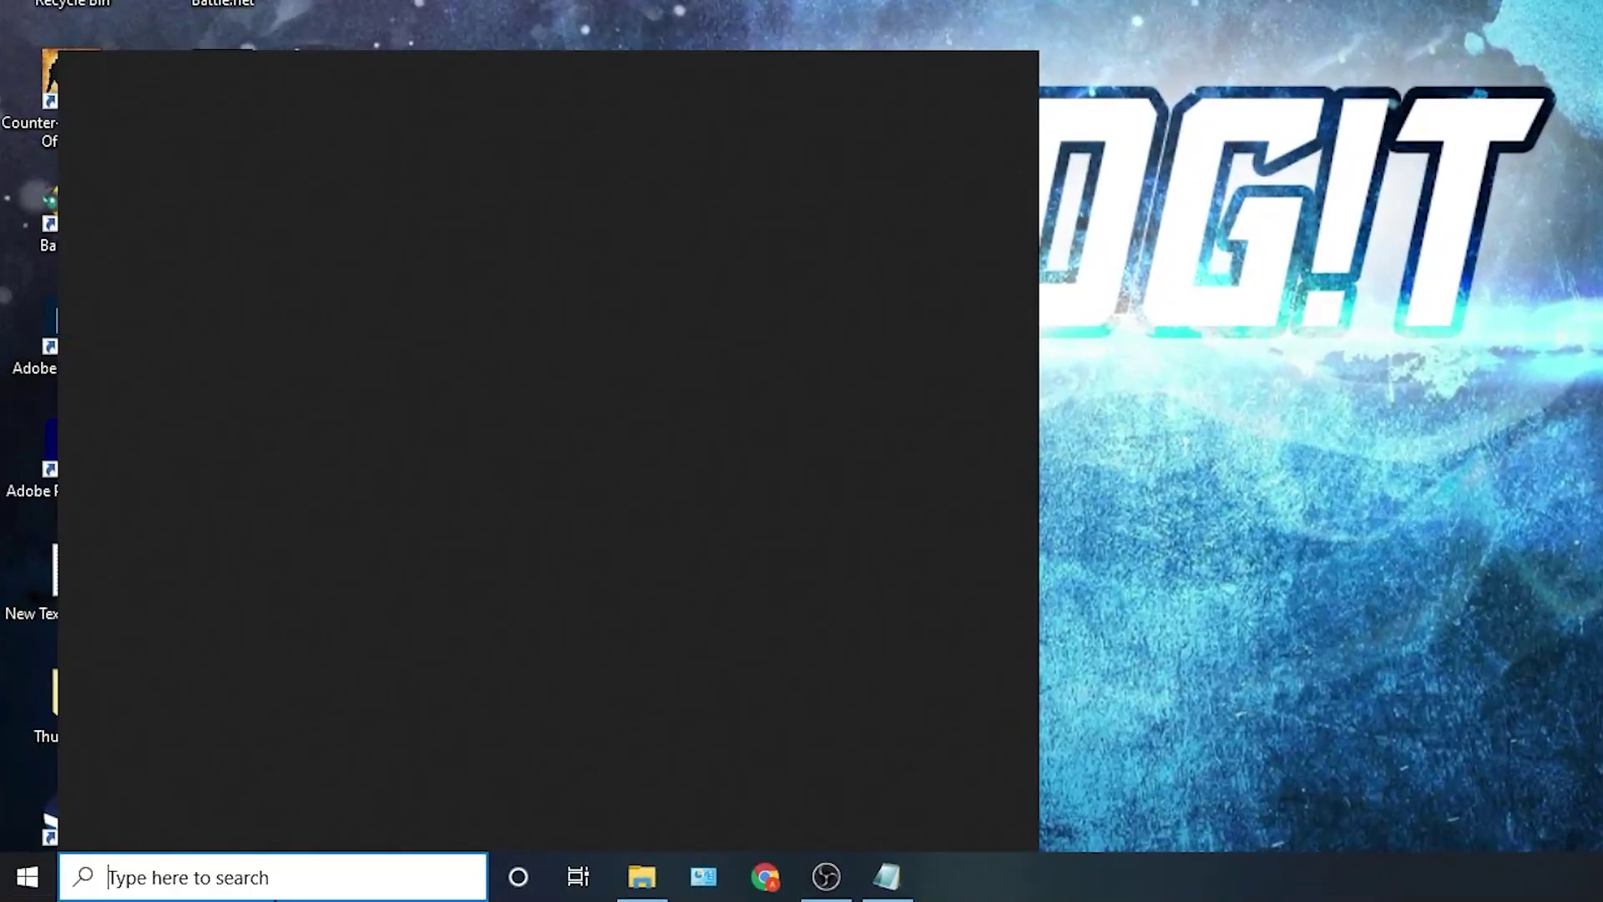
Open the C:\Windows\Temp folder through the Run dialog with 'temp'
text(run)
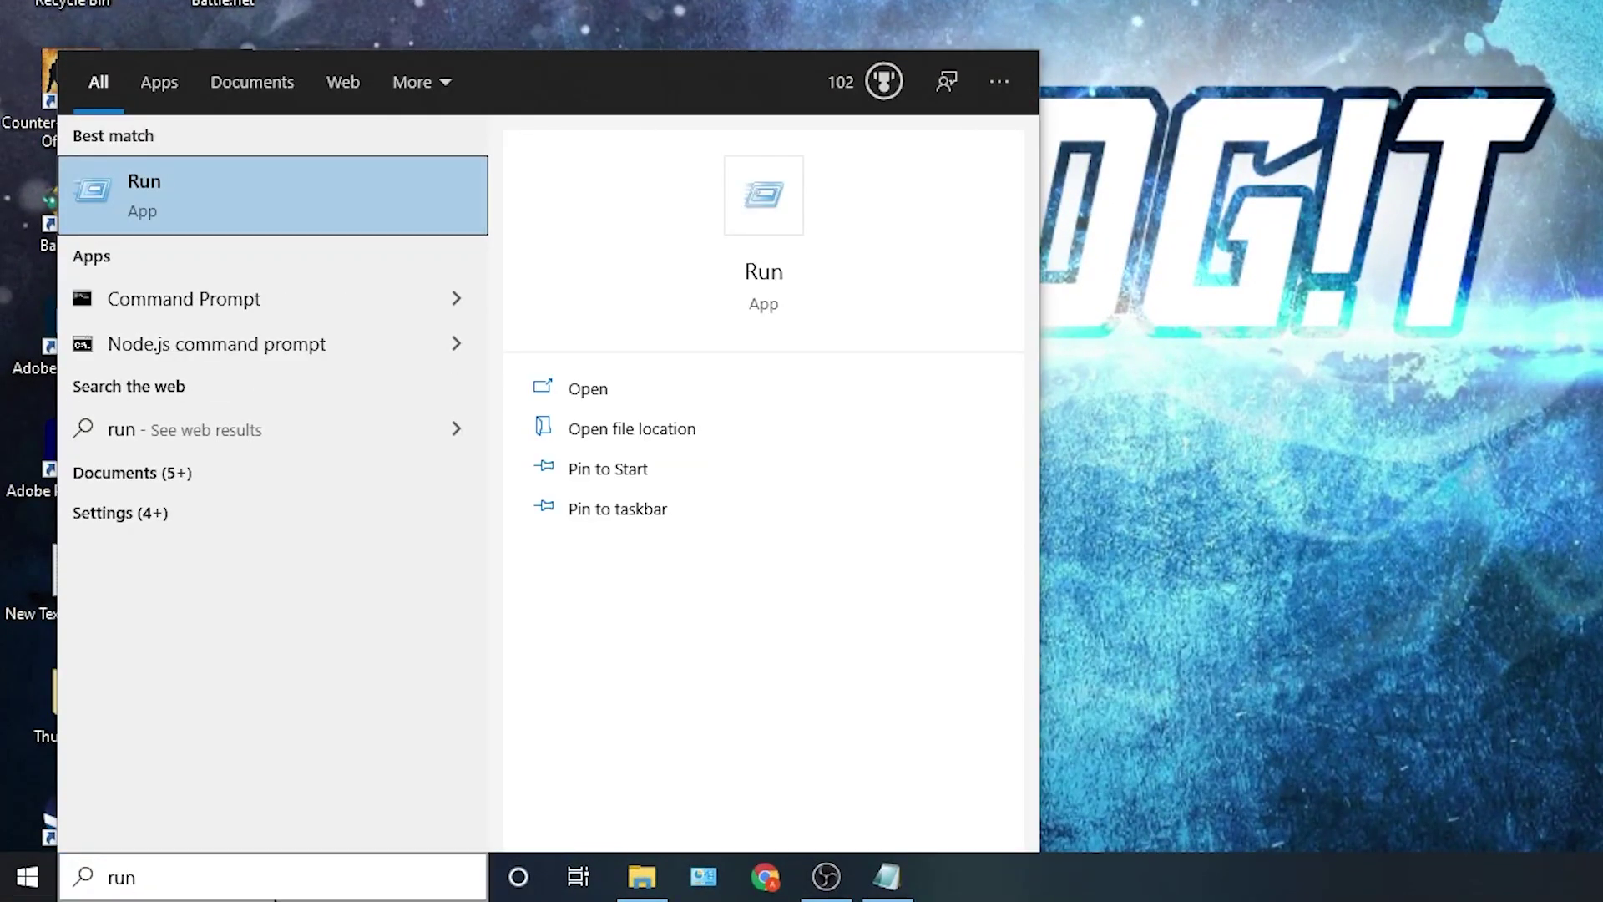
key(Return)
text(temp)
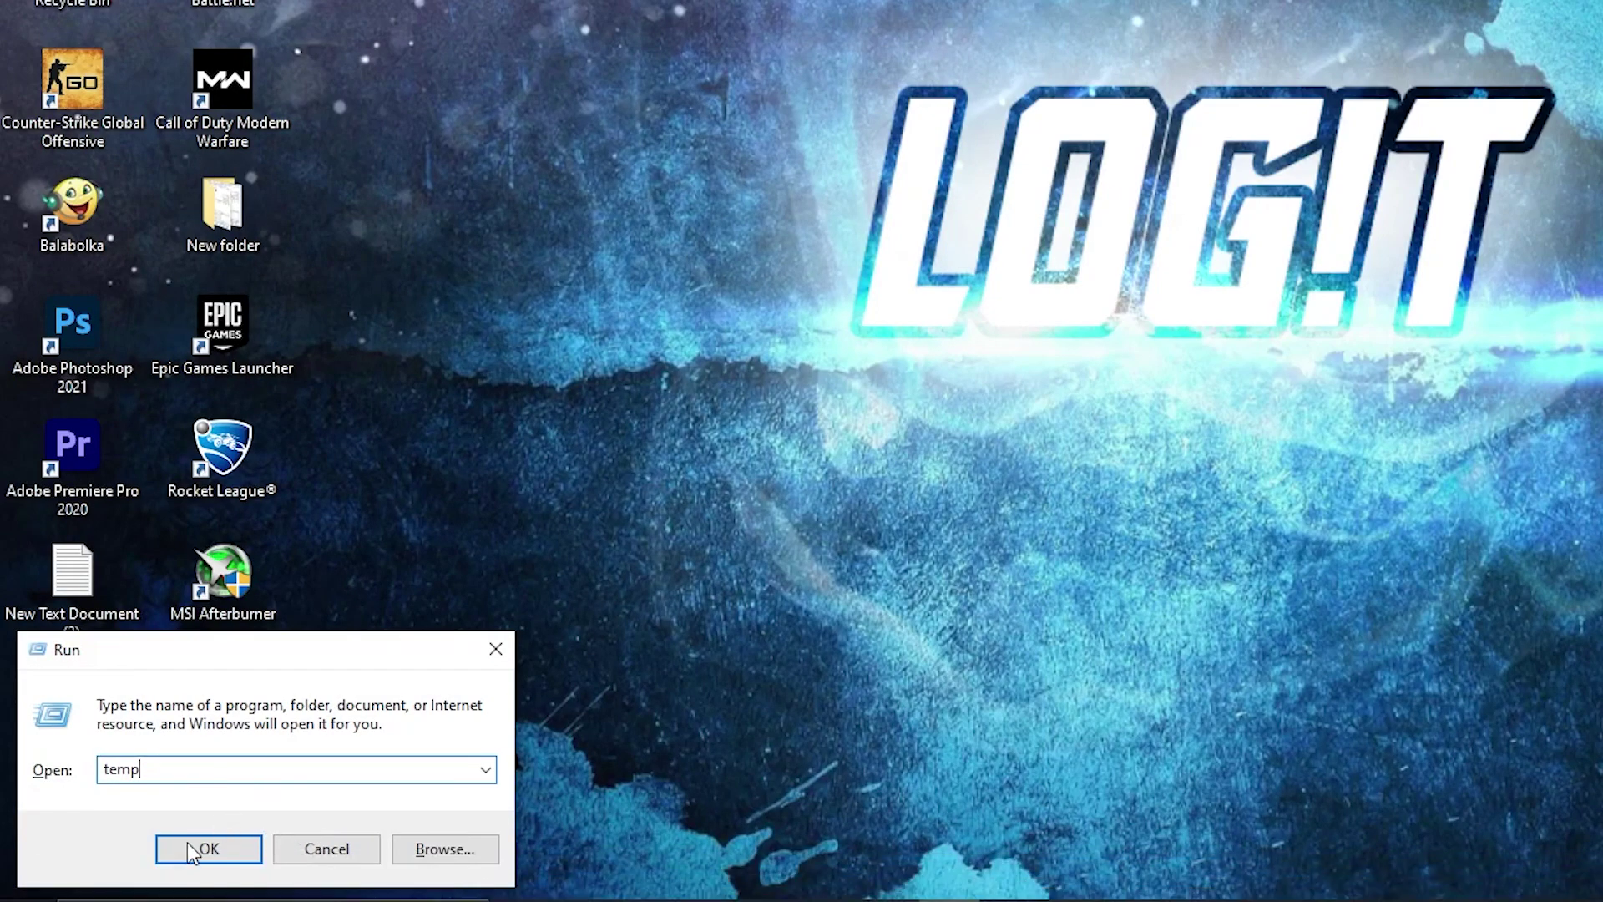
click(209, 849)
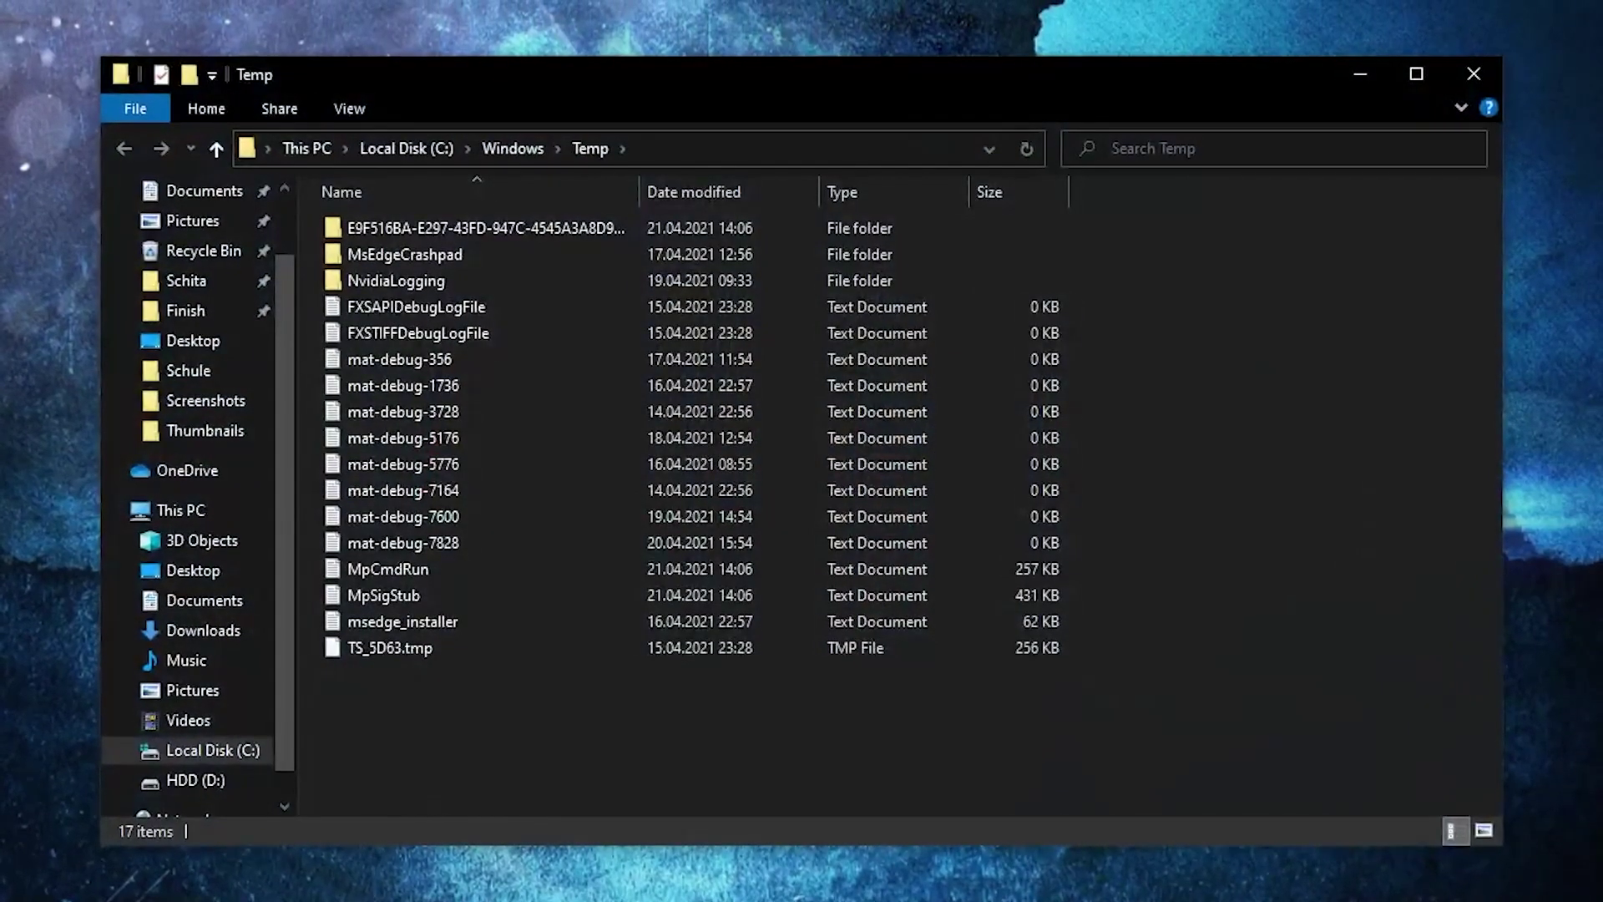
Delete all 17 items in the Windows Temp folder
drag(1174, 219, 679, 690)
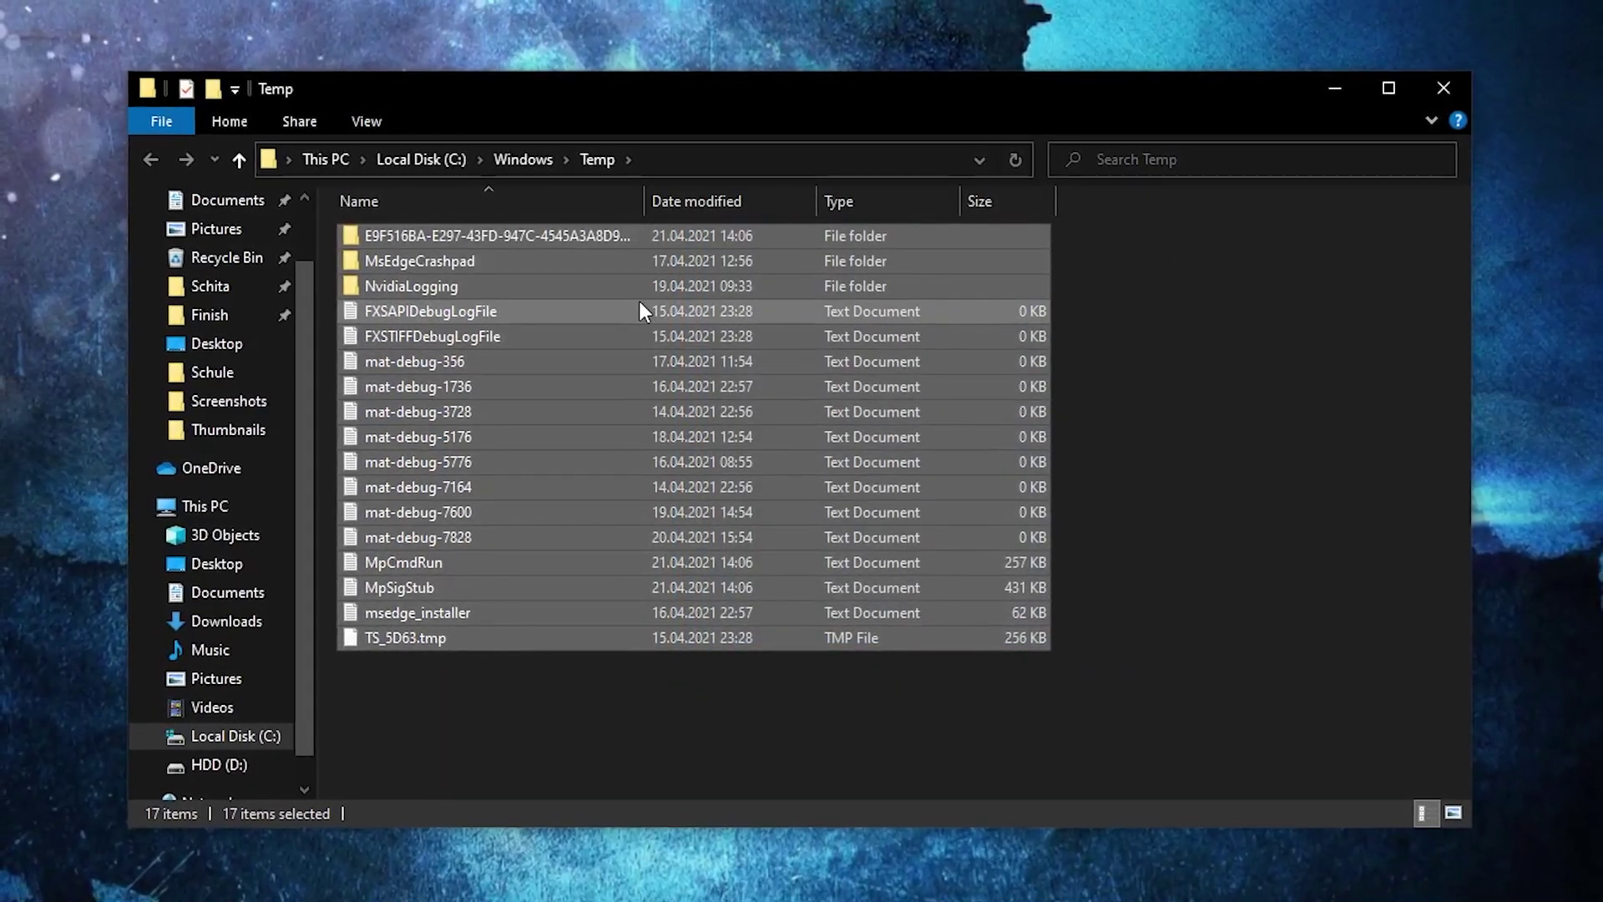
right_click(638, 301)
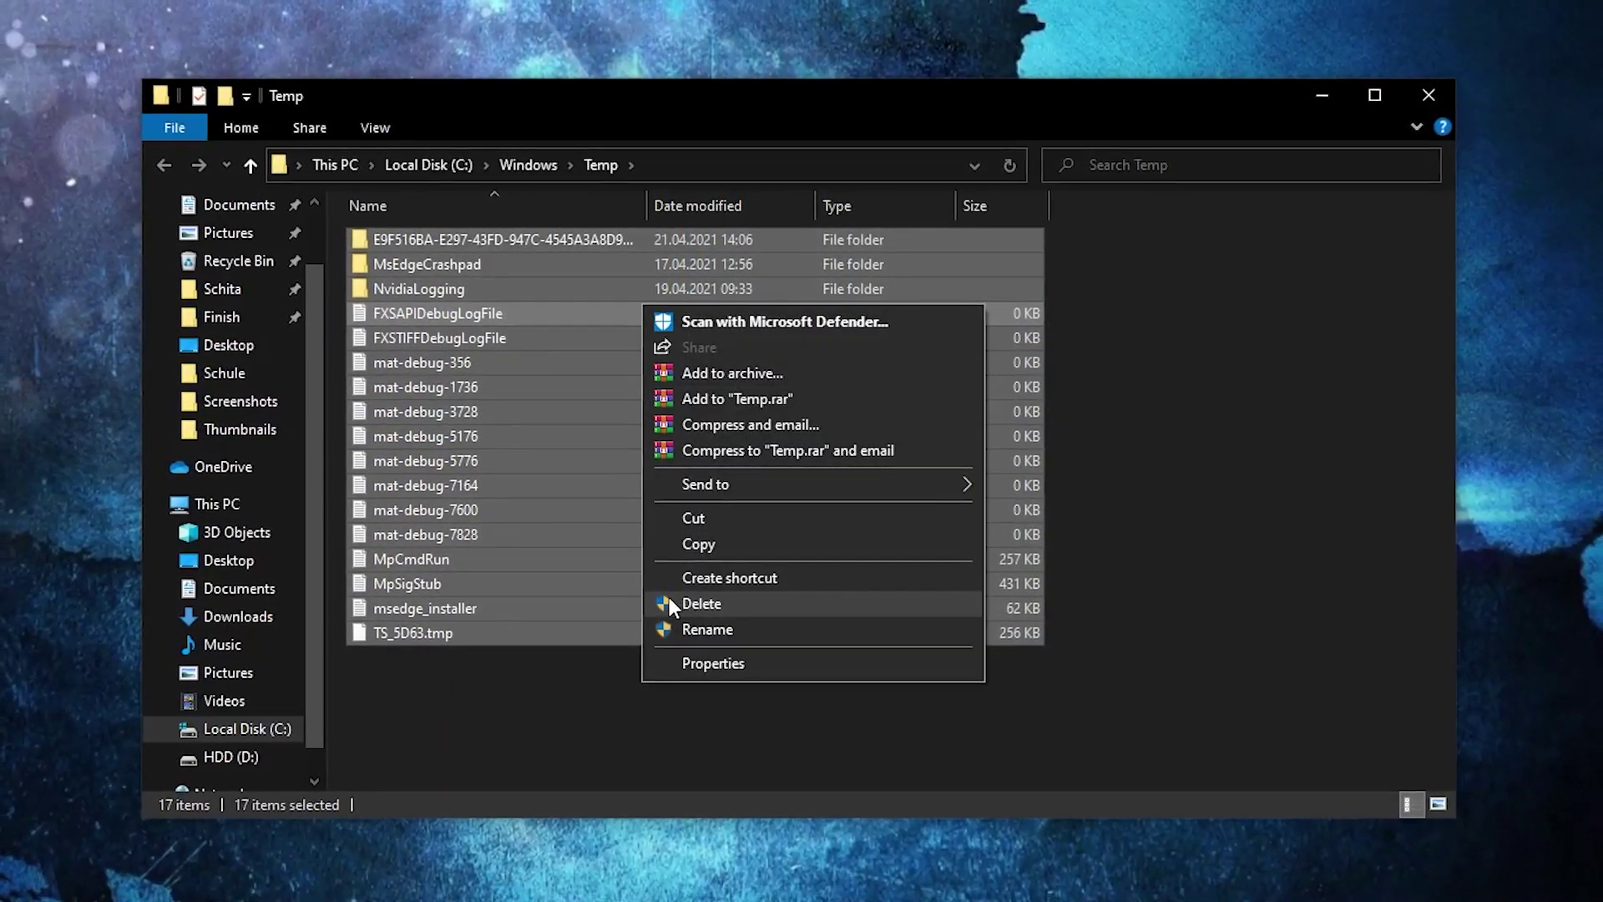
click(702, 602)
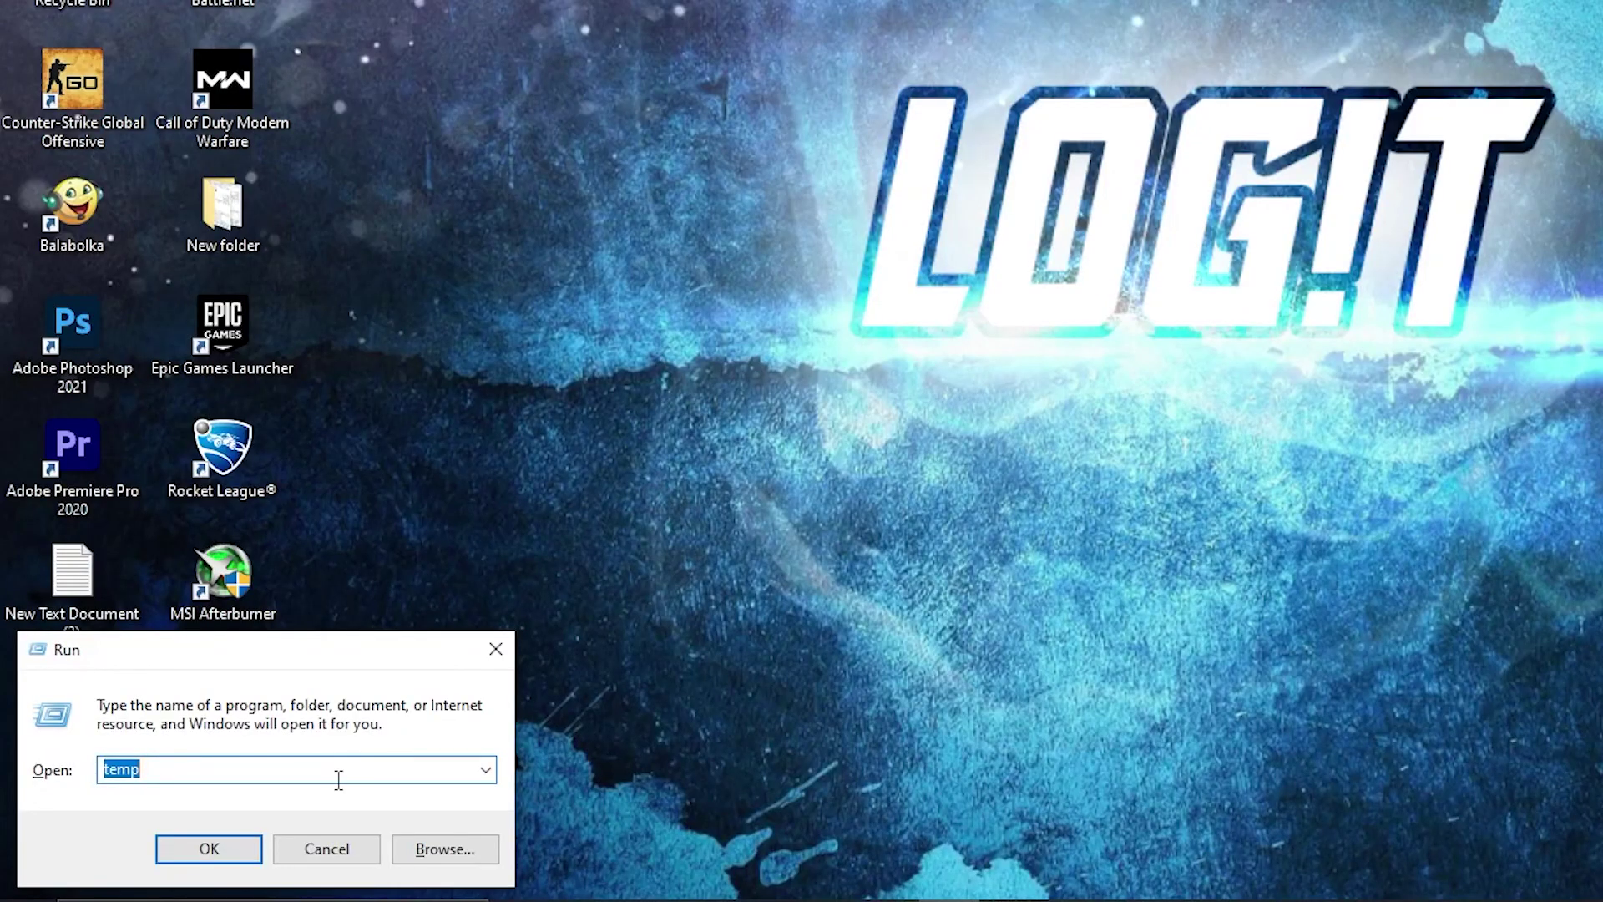
Open the user's AppData Local Temp folder with %temp% and select all 97 items for deletion
text(%temp%)
click(209, 849)
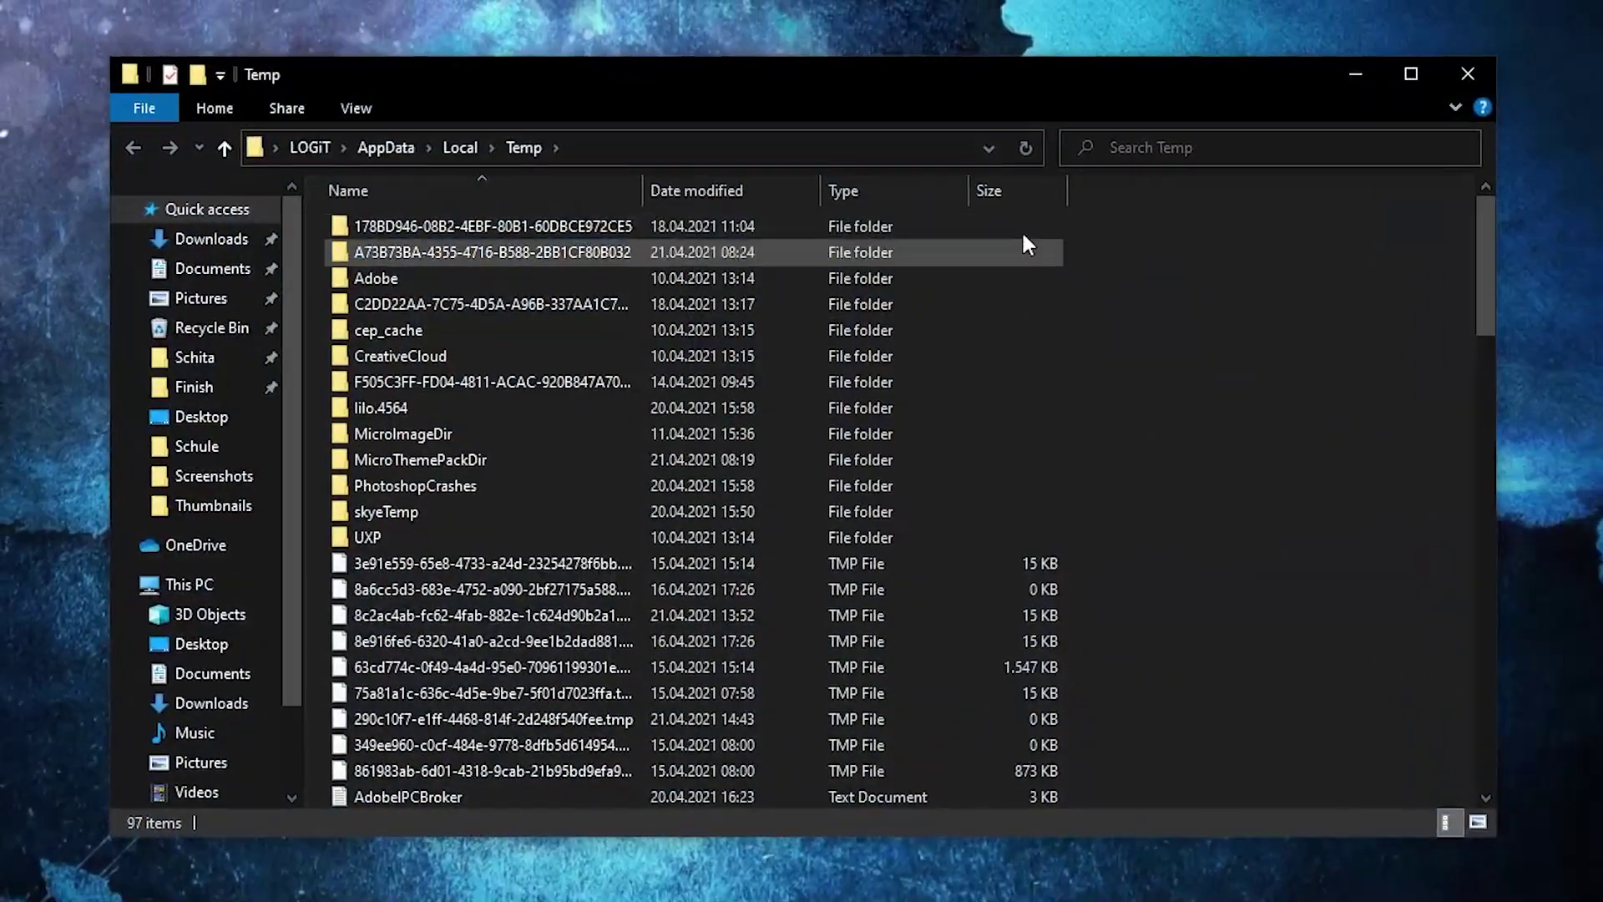
drag(1019, 243, 691, 827)
right_click(745, 598)
key(Escape)
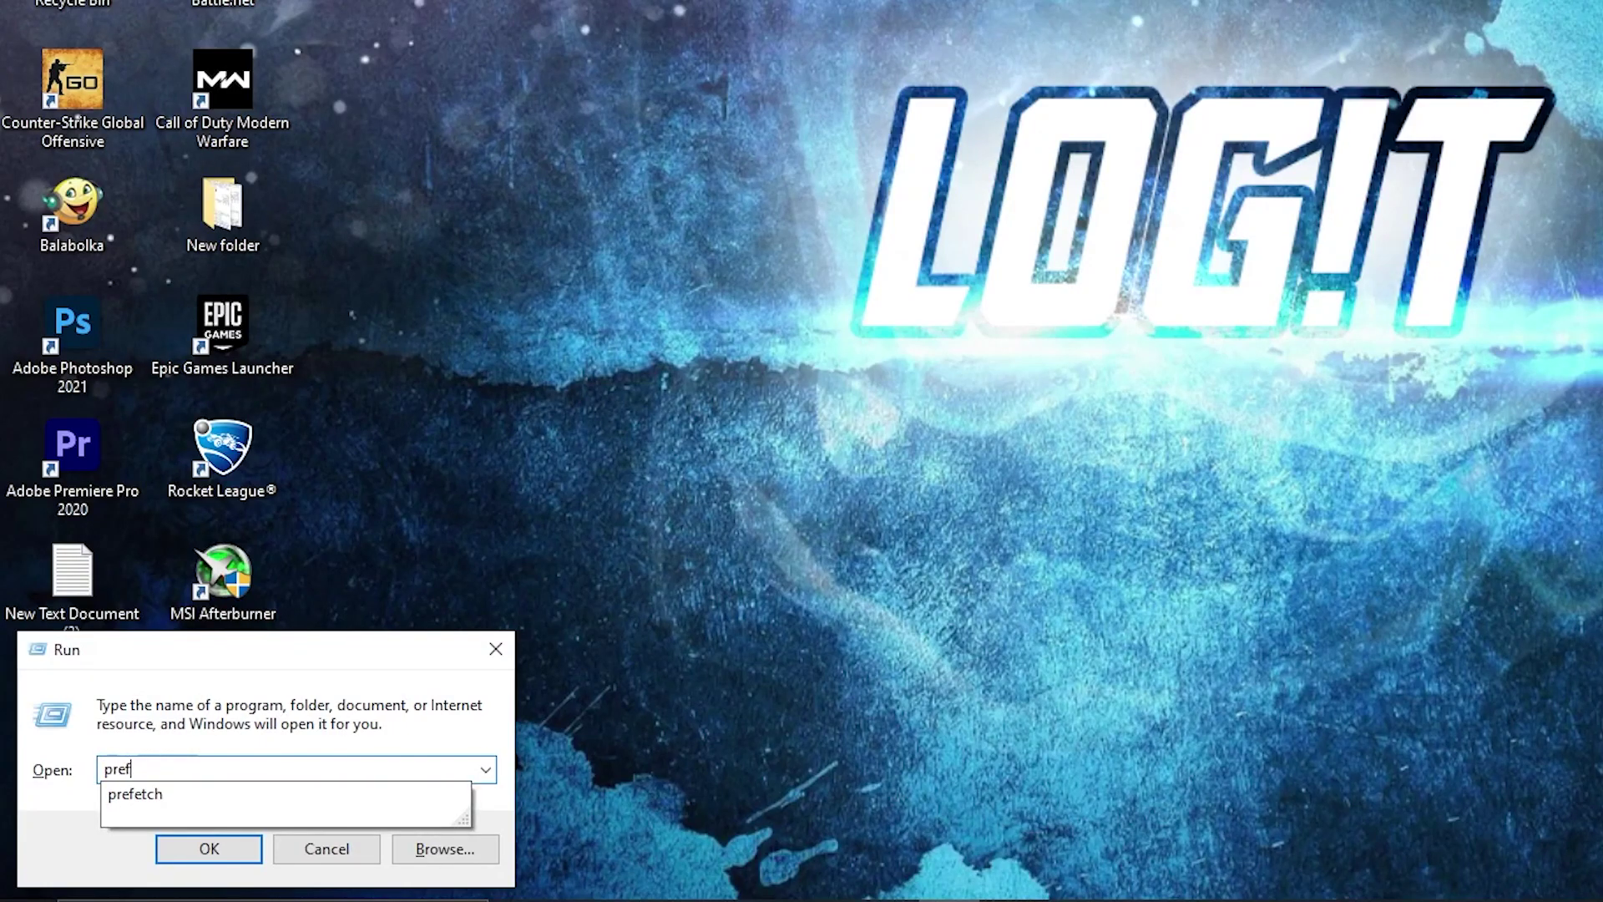
Open C:\Windows\Prefetch and delete its 243 selected files
click(216, 852)
drag(1091, 217, 780, 899)
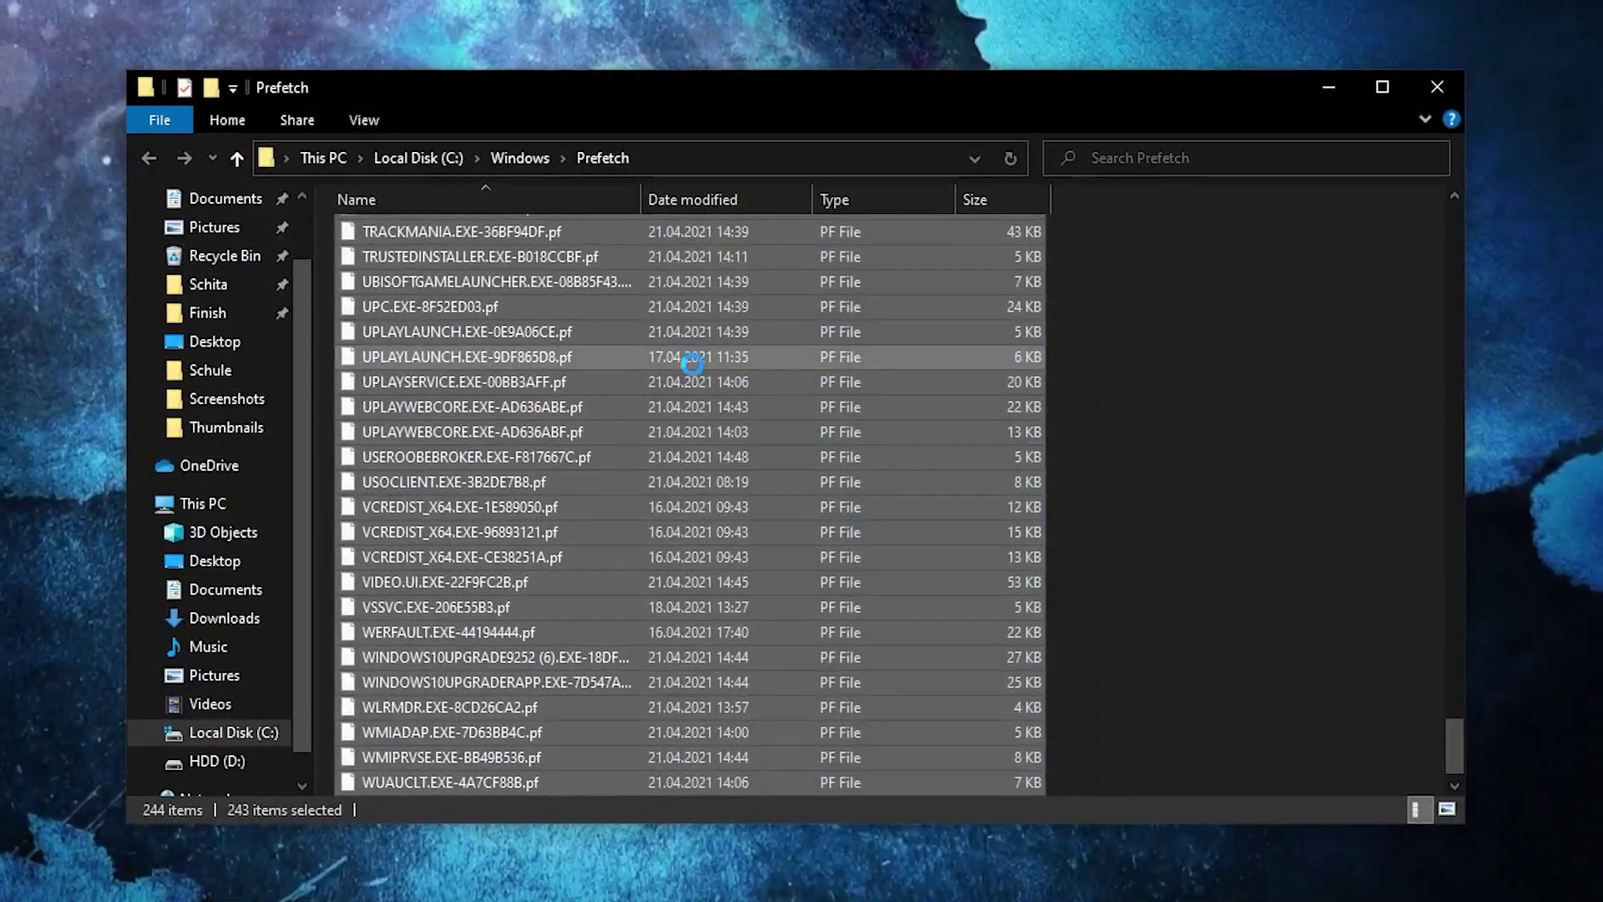
right_click(694, 359)
click(785, 661)
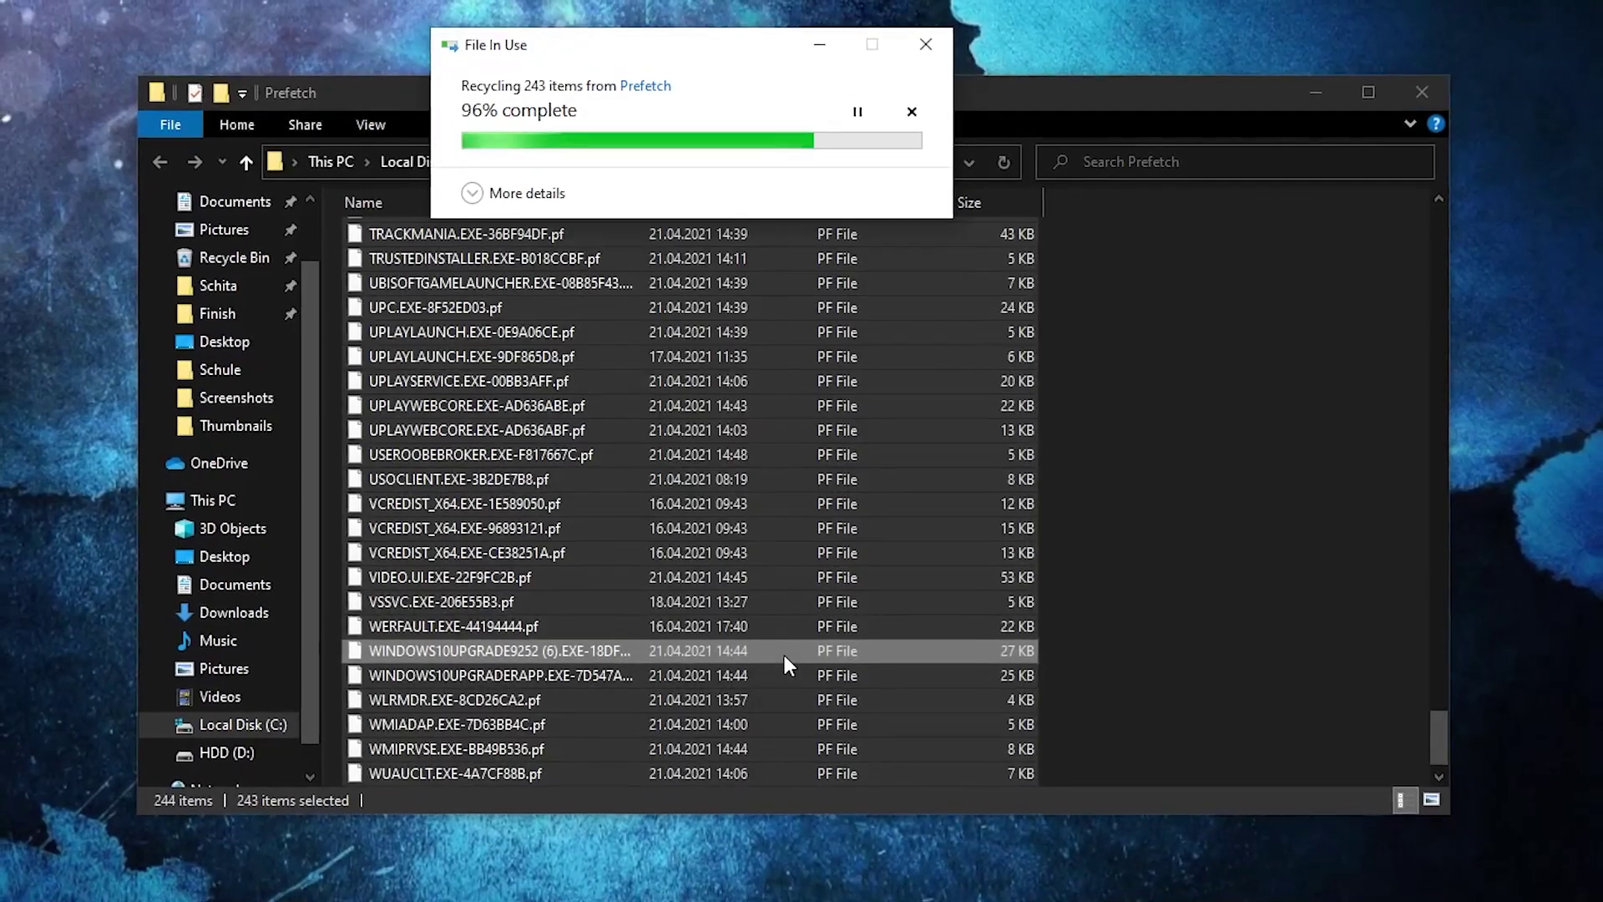
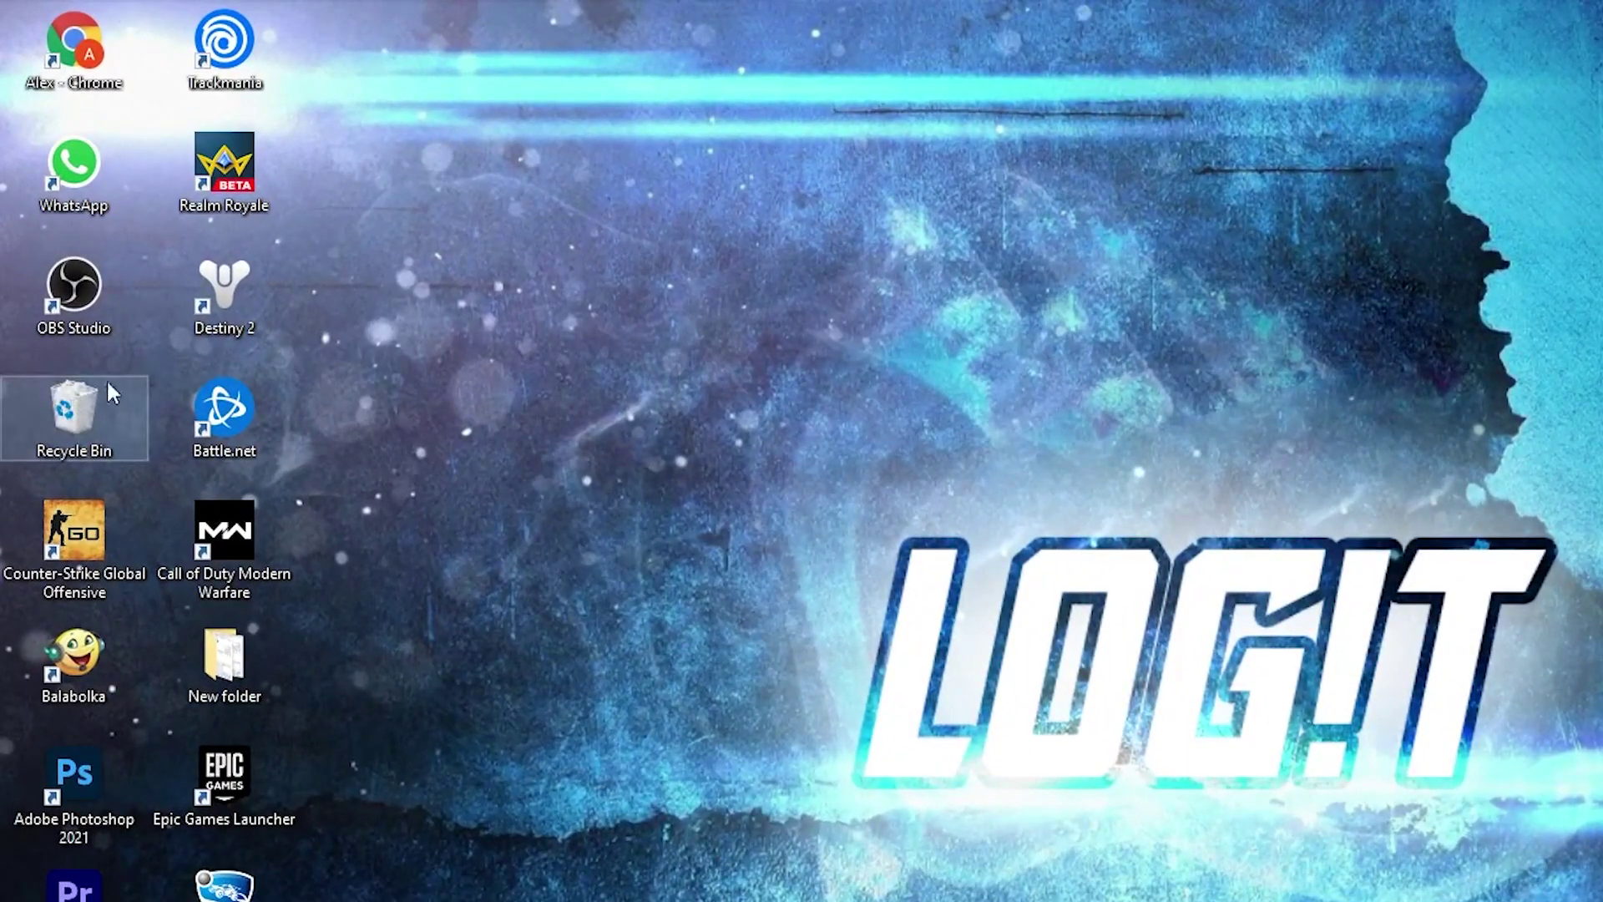
Permanently delete all 629 Recycle Bin items, skipping the folder that can't be deleted
right_click(67, 404)
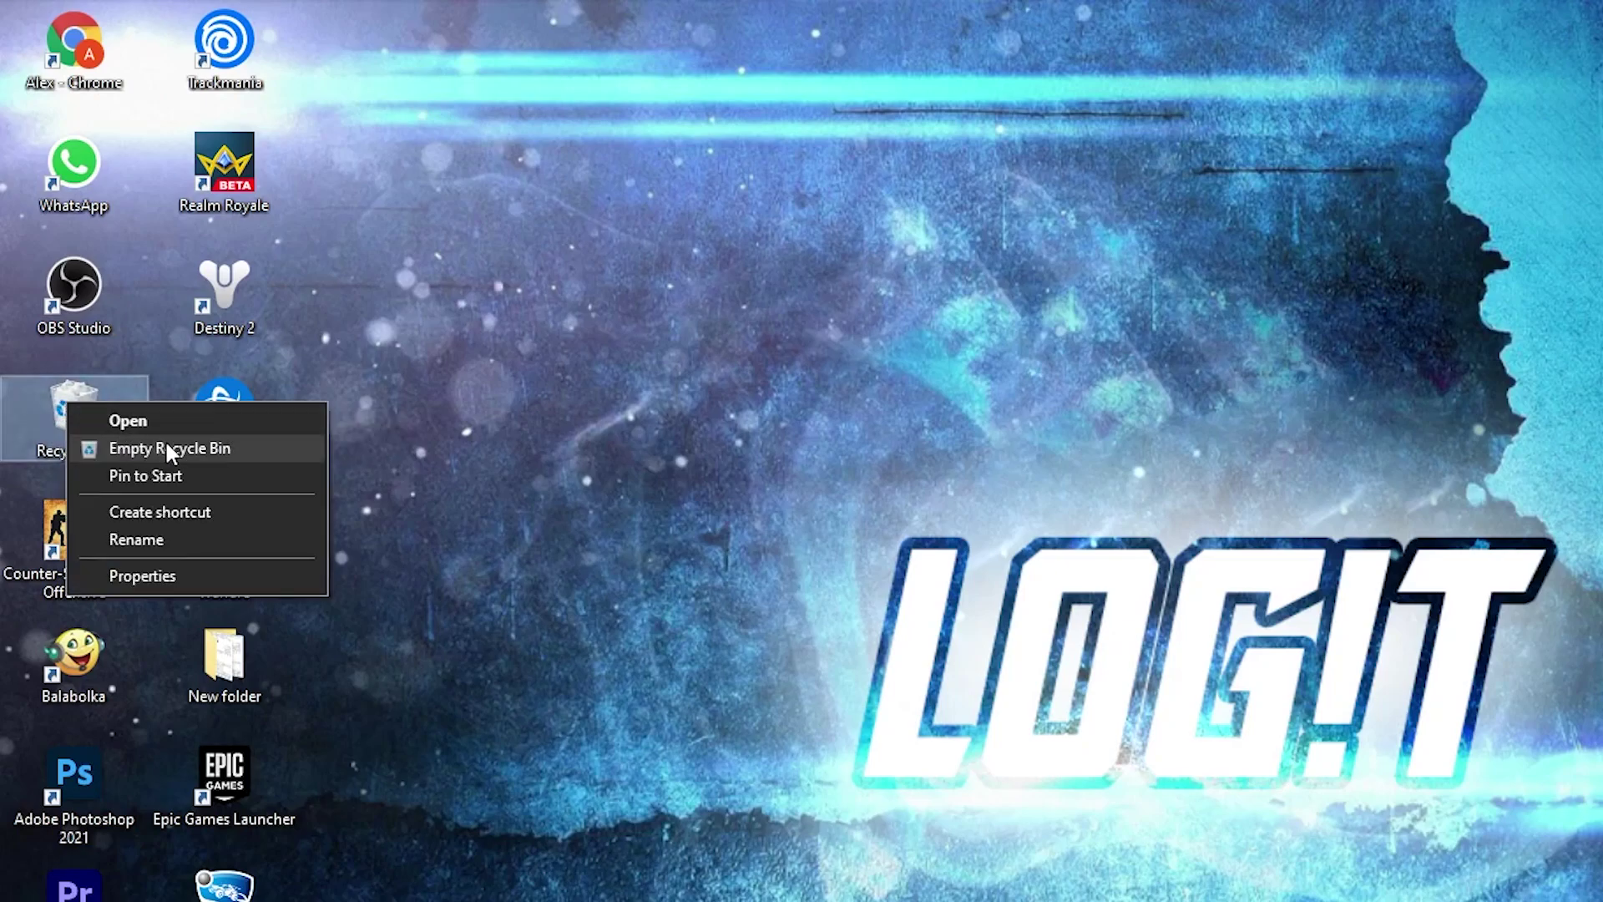
click(145, 451)
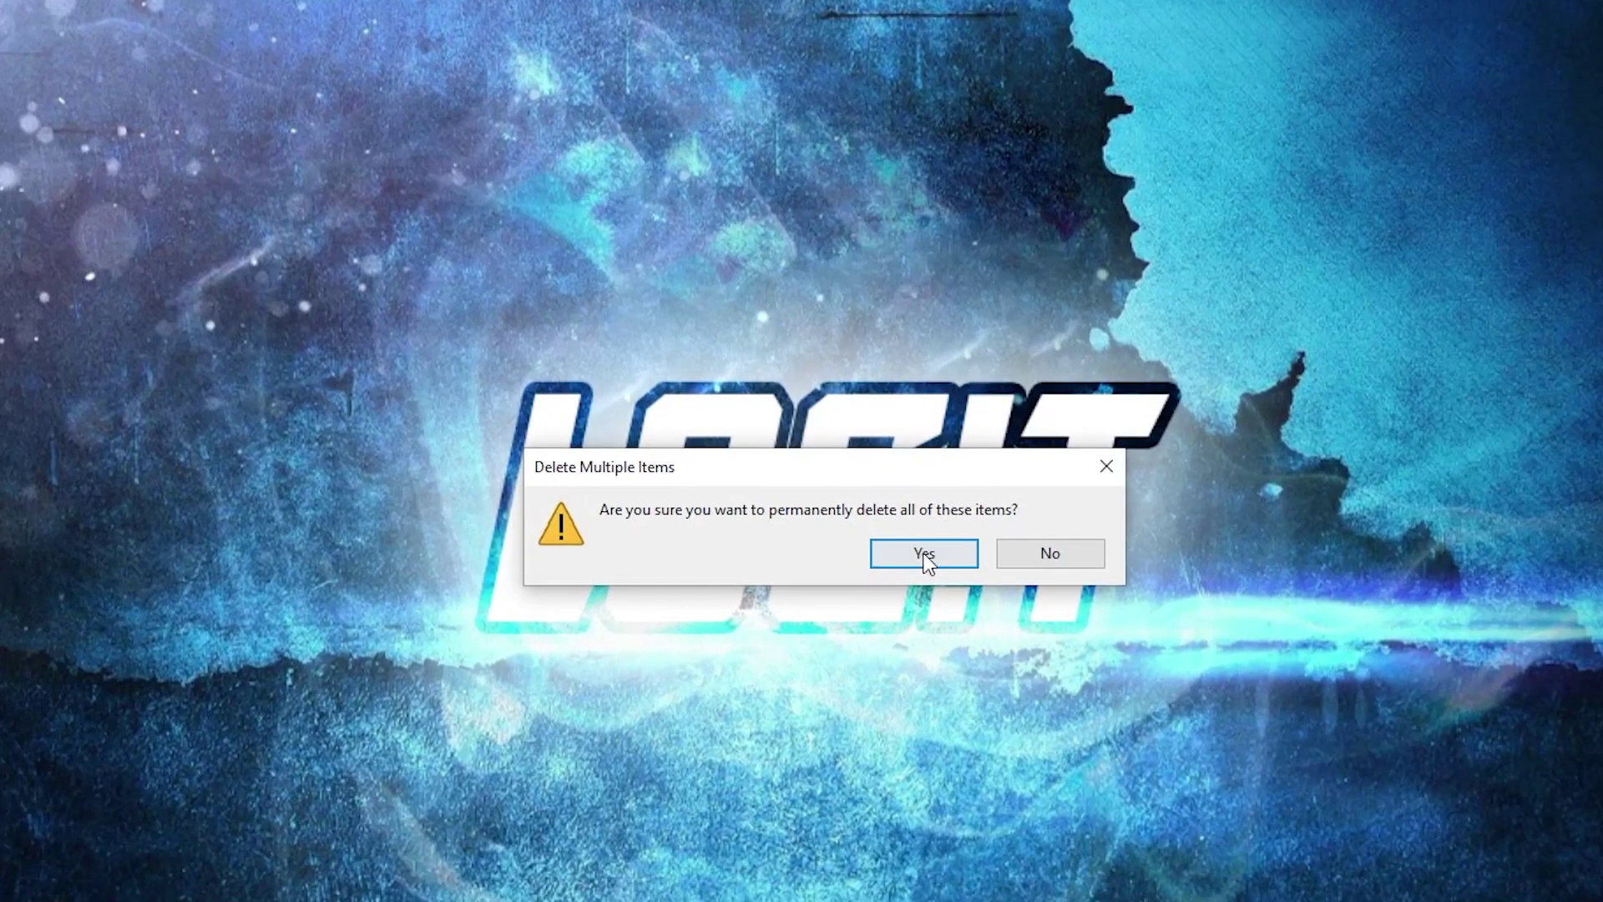
click(925, 564)
click(1014, 269)
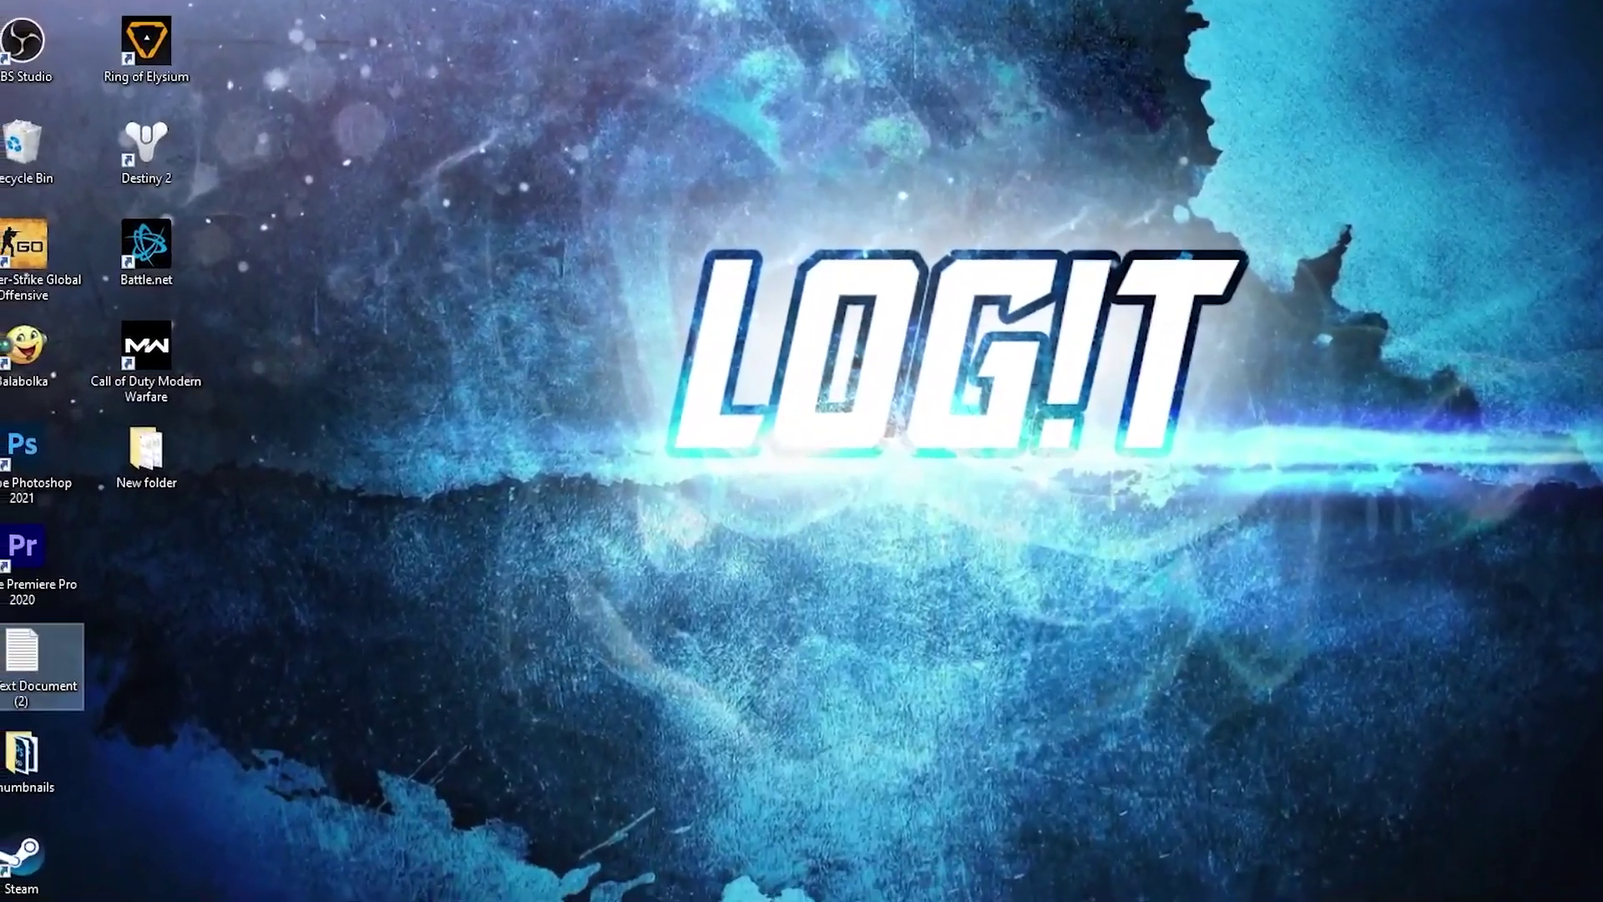
Launch Command Prompt as administrator and move its window lower on screen
key(super)
text(cmd)
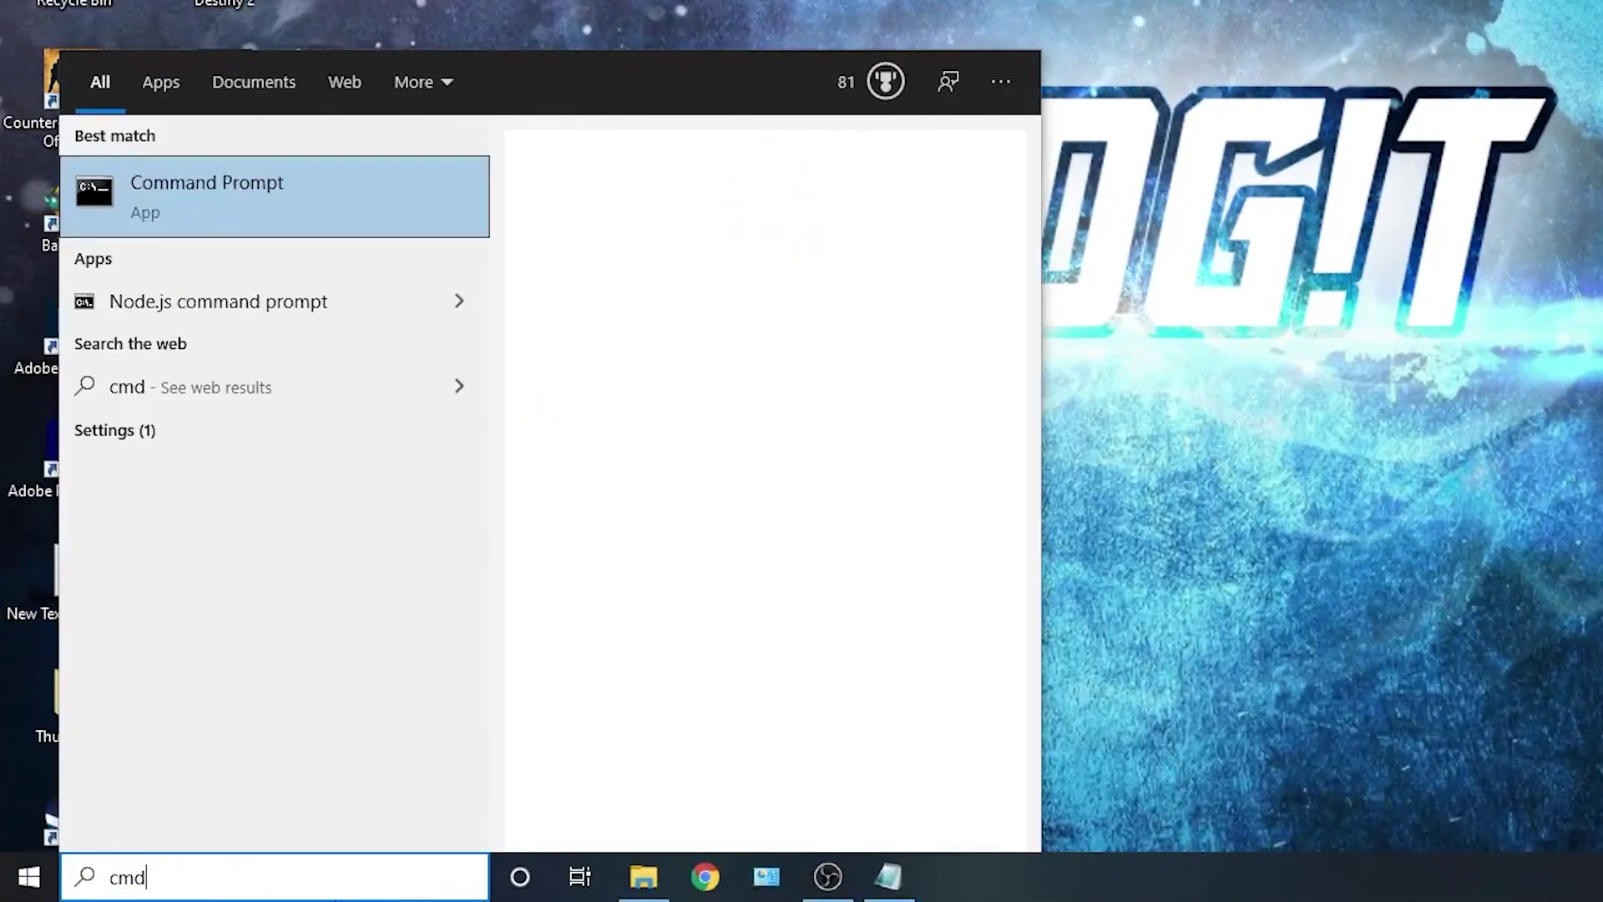
right_click(324, 200)
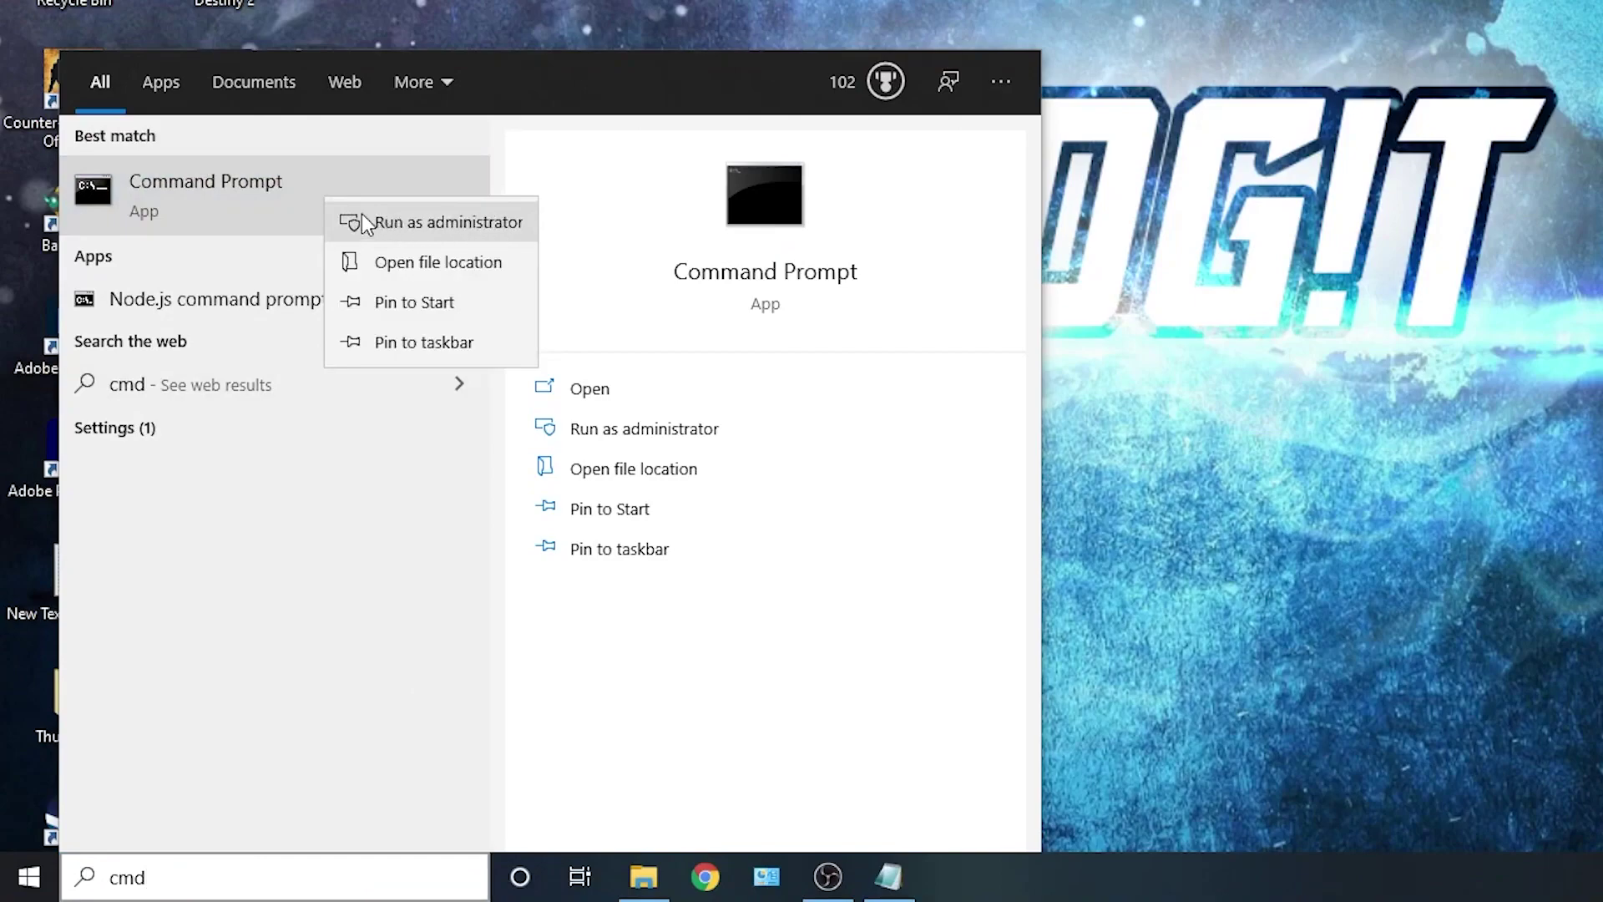
click(444, 224)
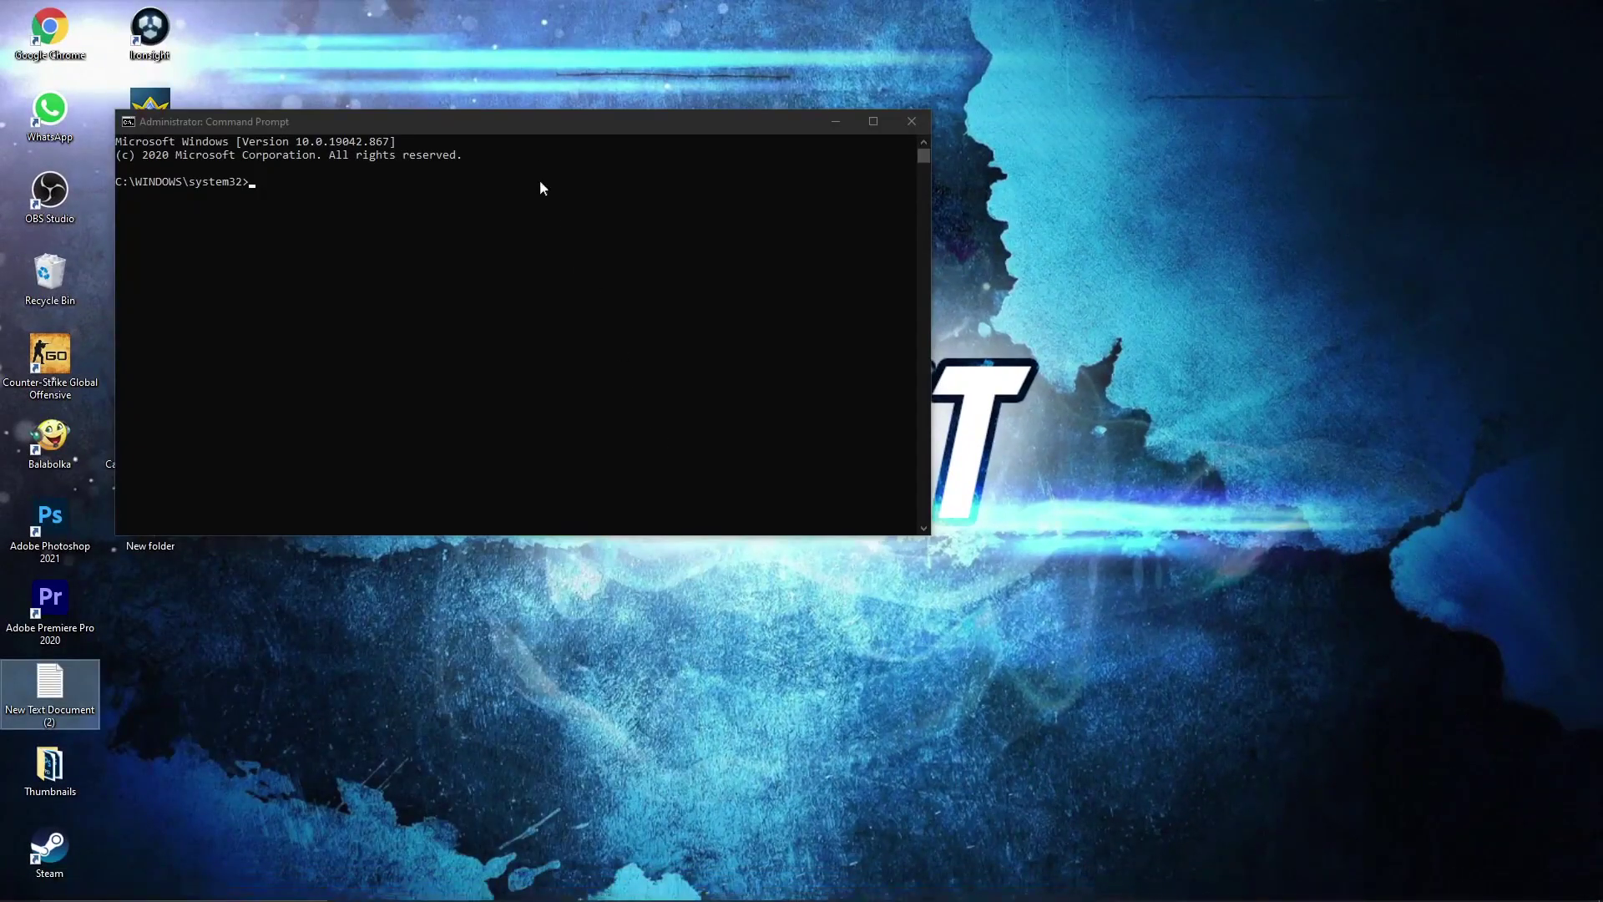
drag(518, 125, 447, 265)
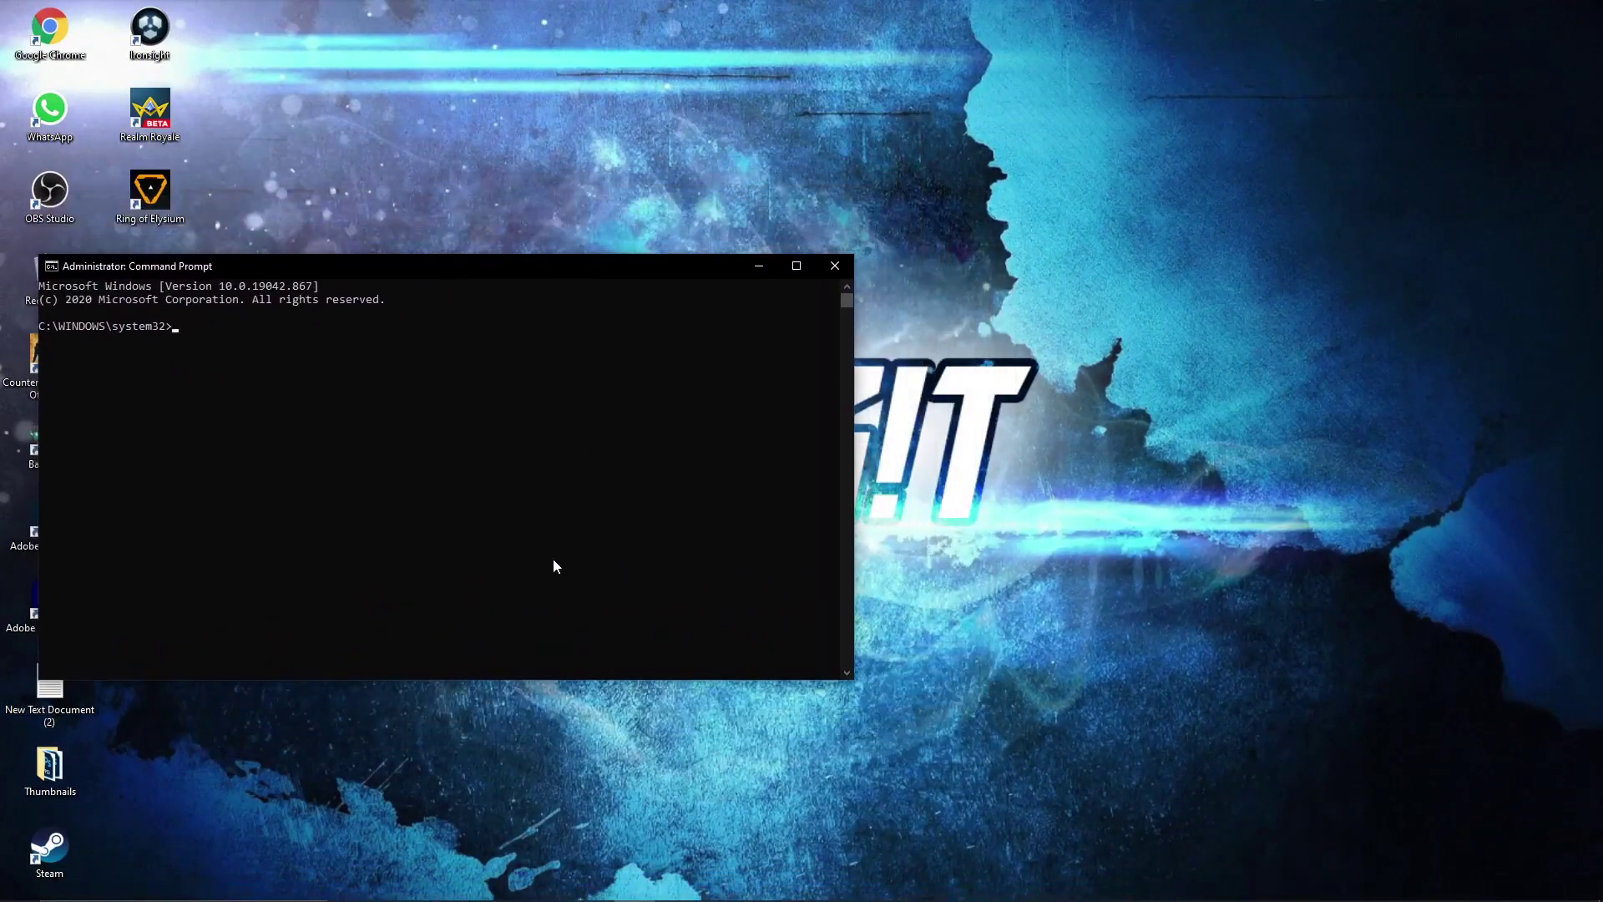
Copy the powercfg -duplicatescheme e9a42b02-d5df-448d-aa00-03f14749eb61 line from Notepad and run it
click(632, 883)
drag(1109, 544, 860, 447)
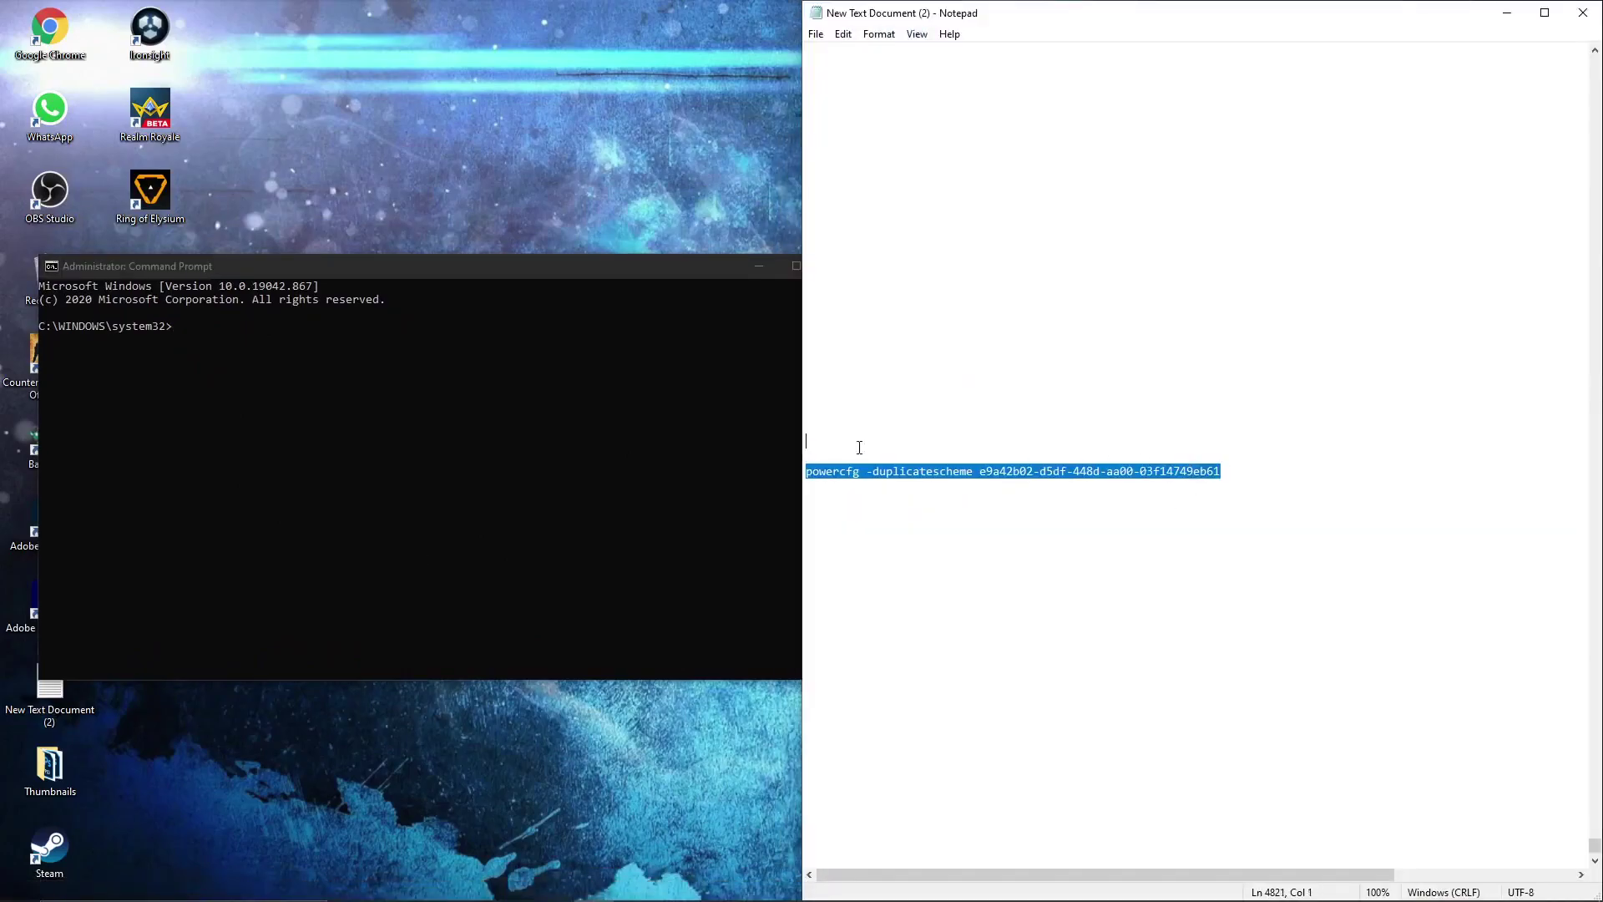
right_click(805, 470)
click(860, 527)
click(267, 372)
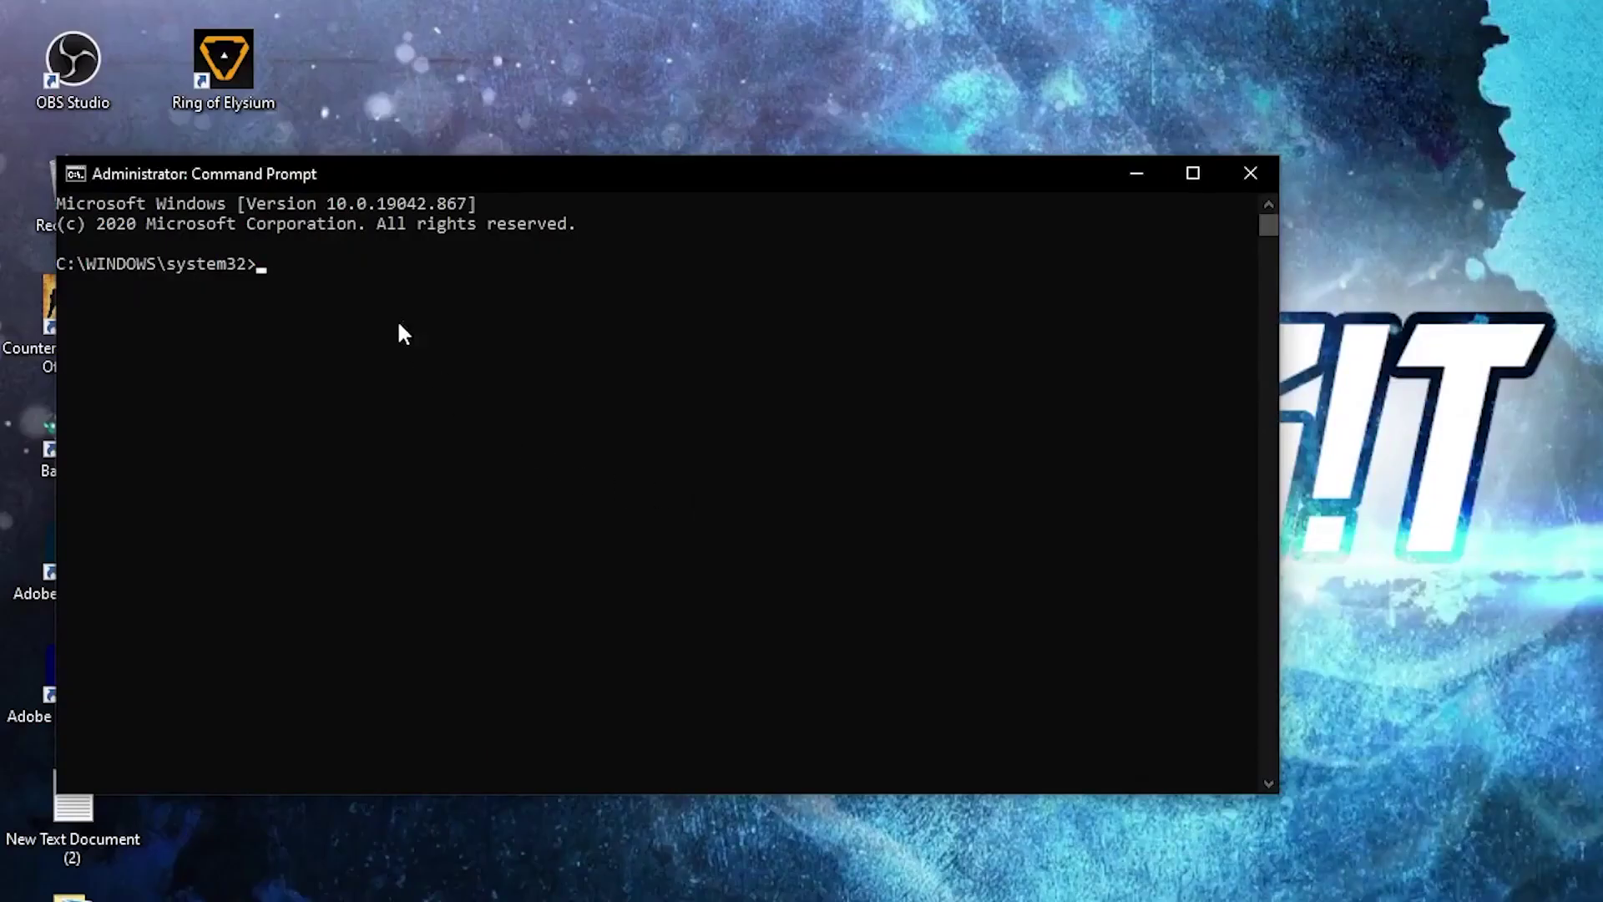
right_click(228, 328)
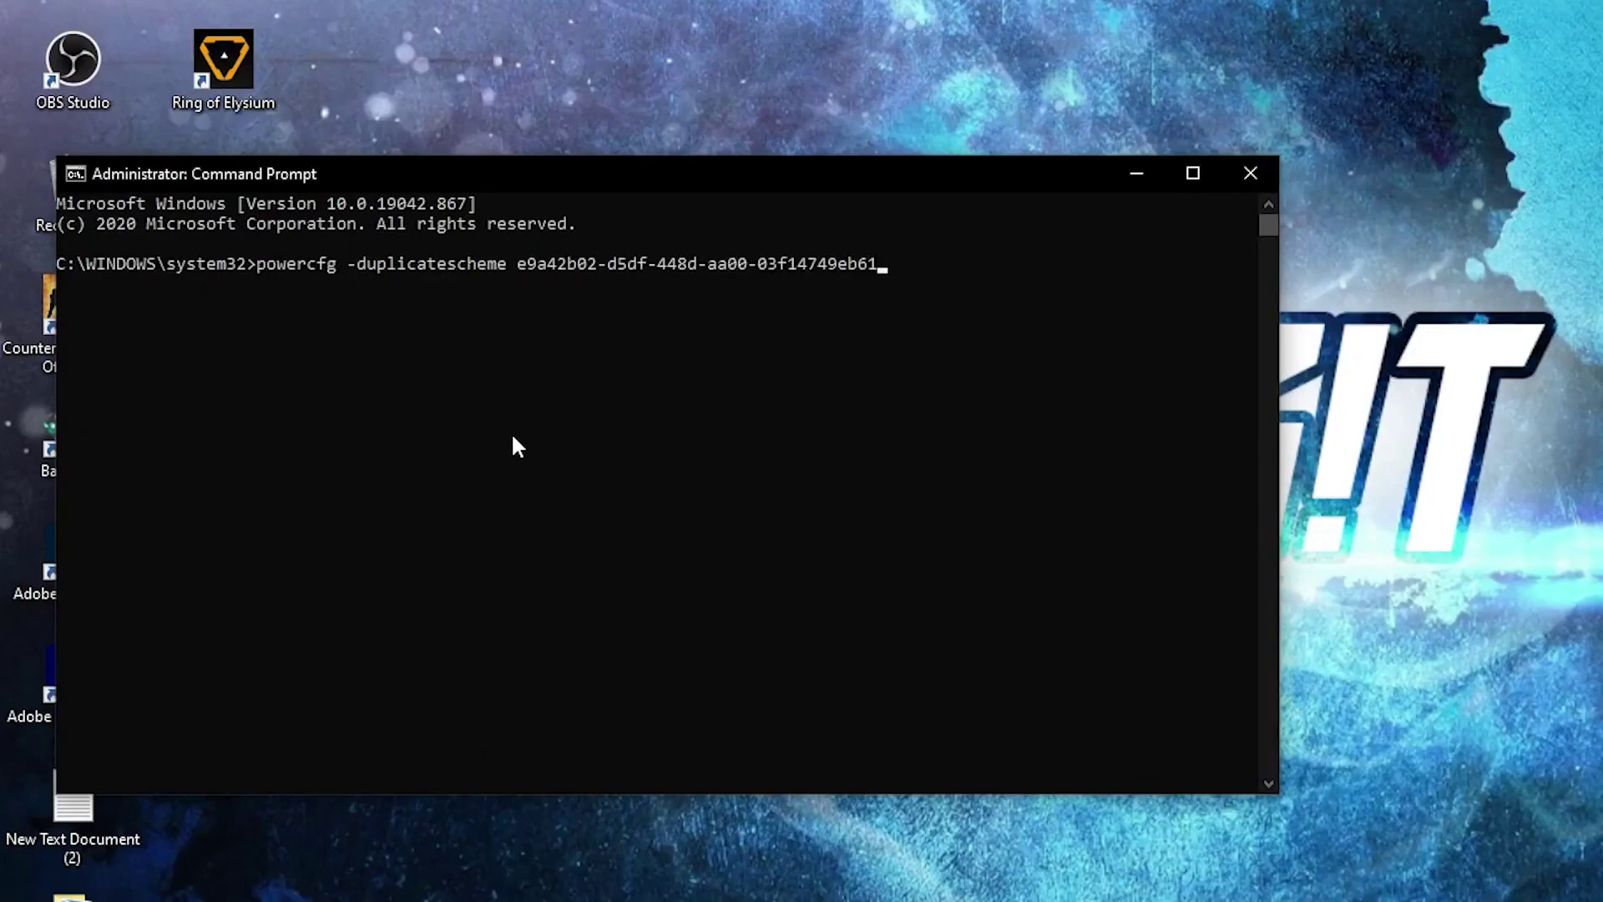
key(Return)
drag(628, 284, 762, 286)
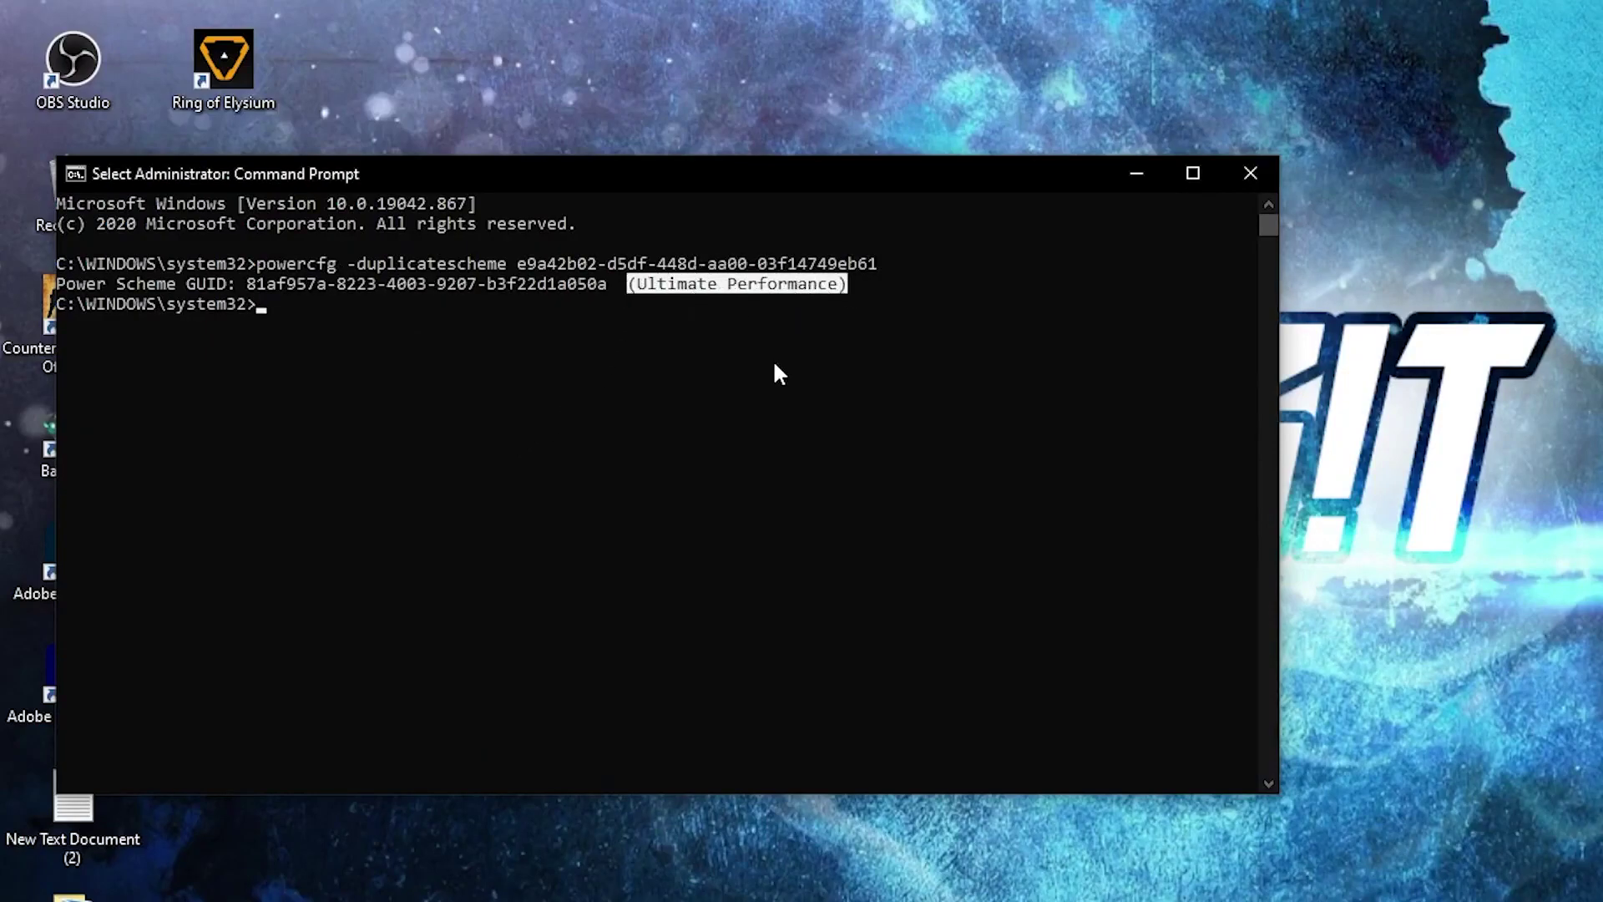
Close Command Prompt and select the Ultimate Performance plan in Choose a power plan
click(1250, 174)
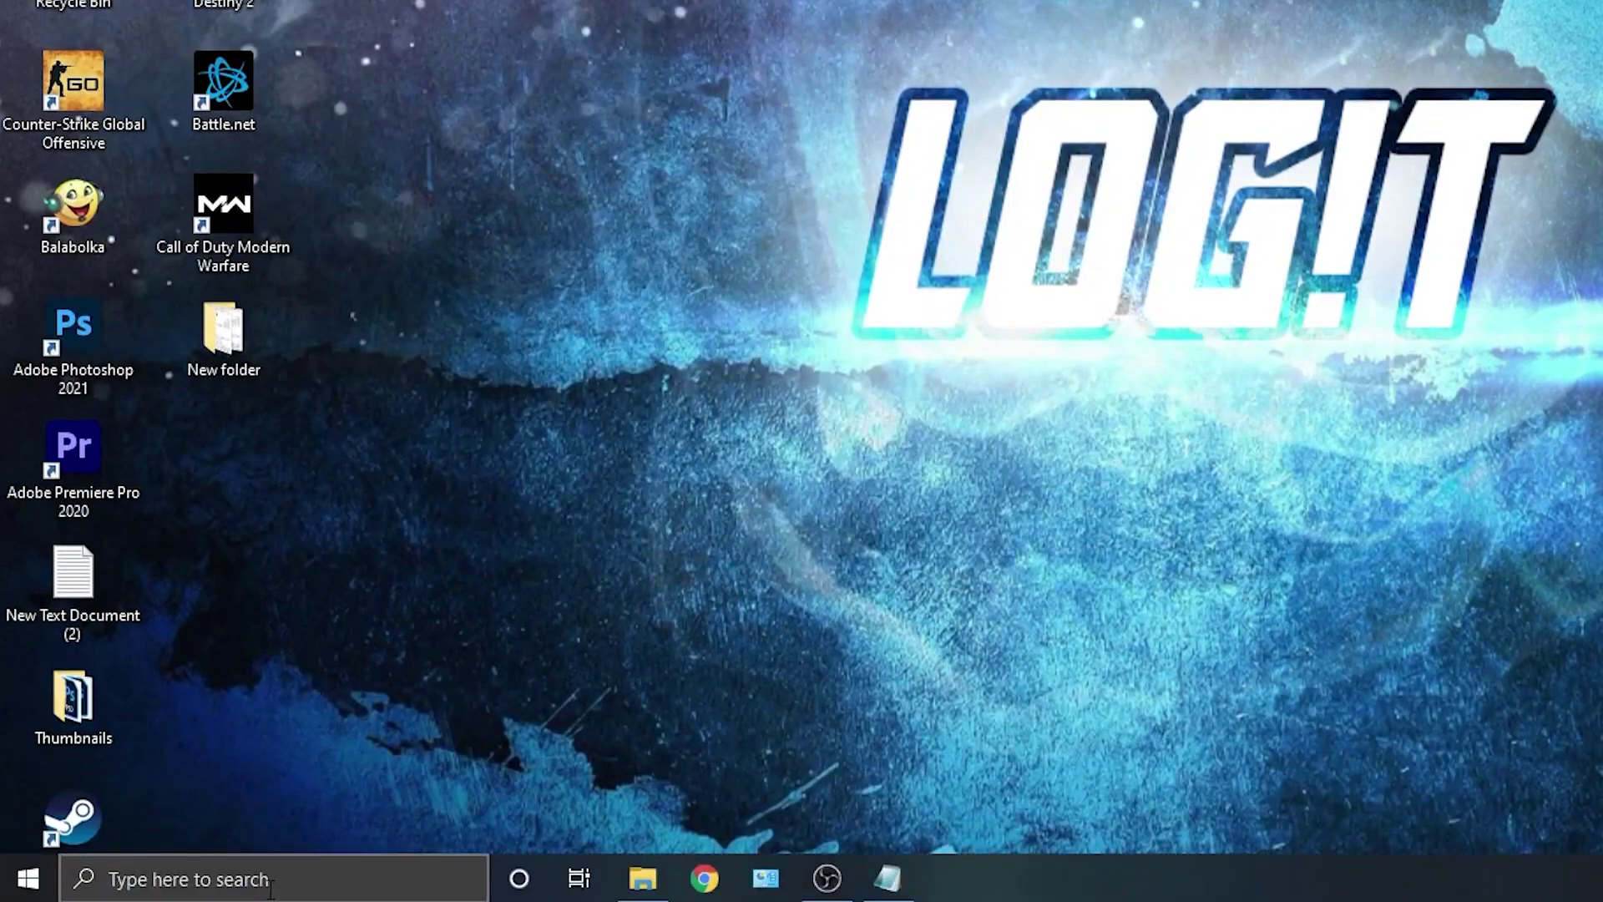
click(287, 901)
text(choose)
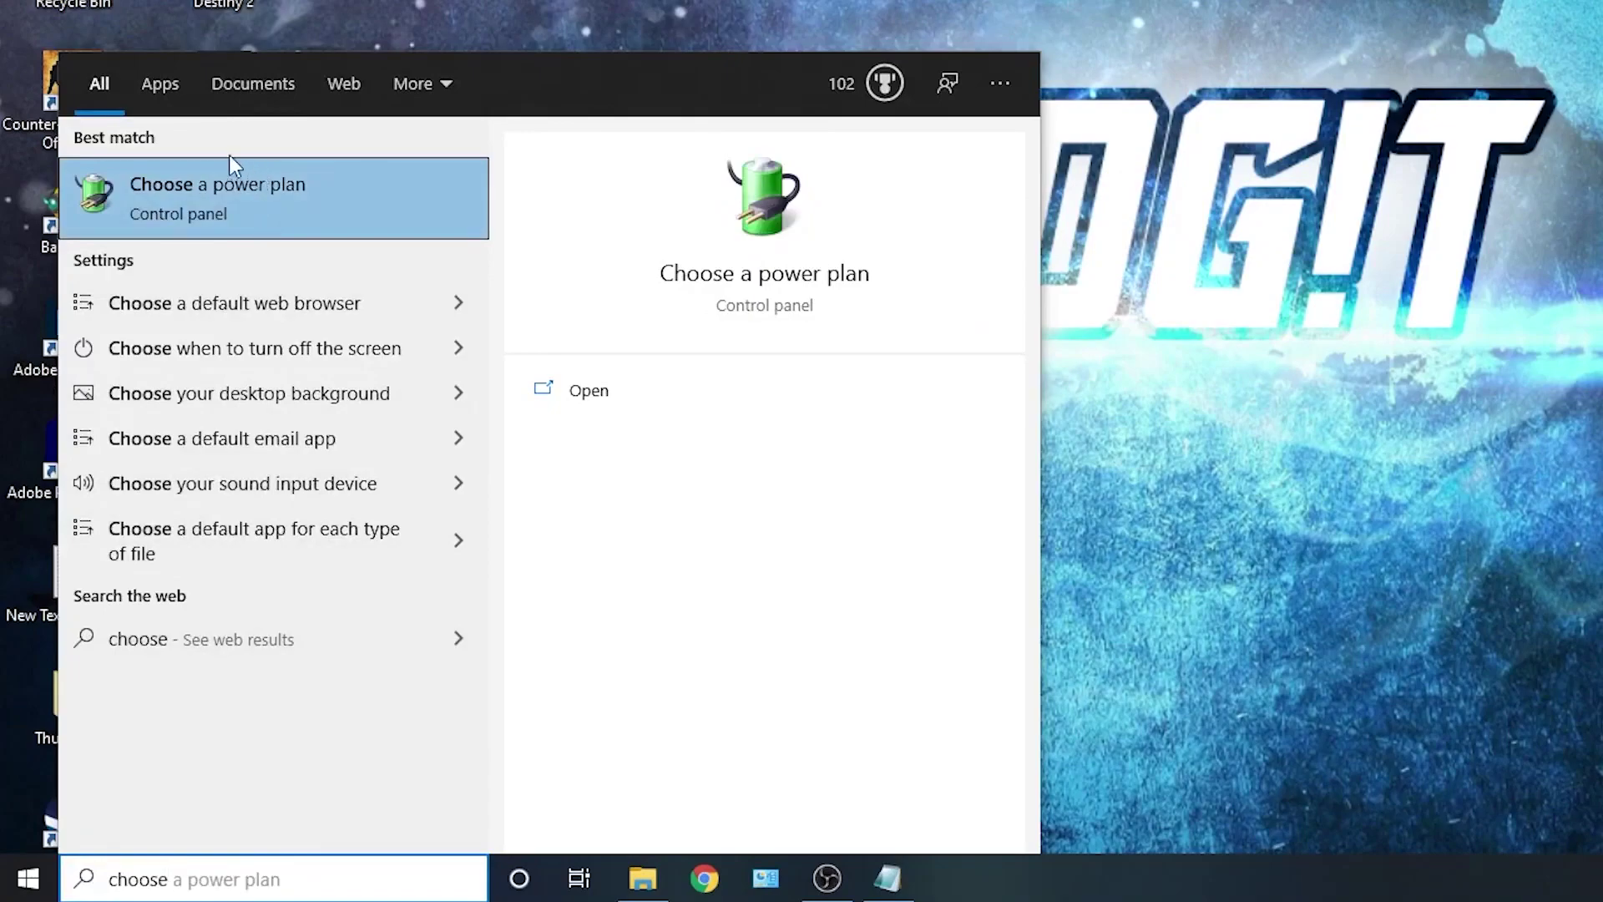
click(250, 202)
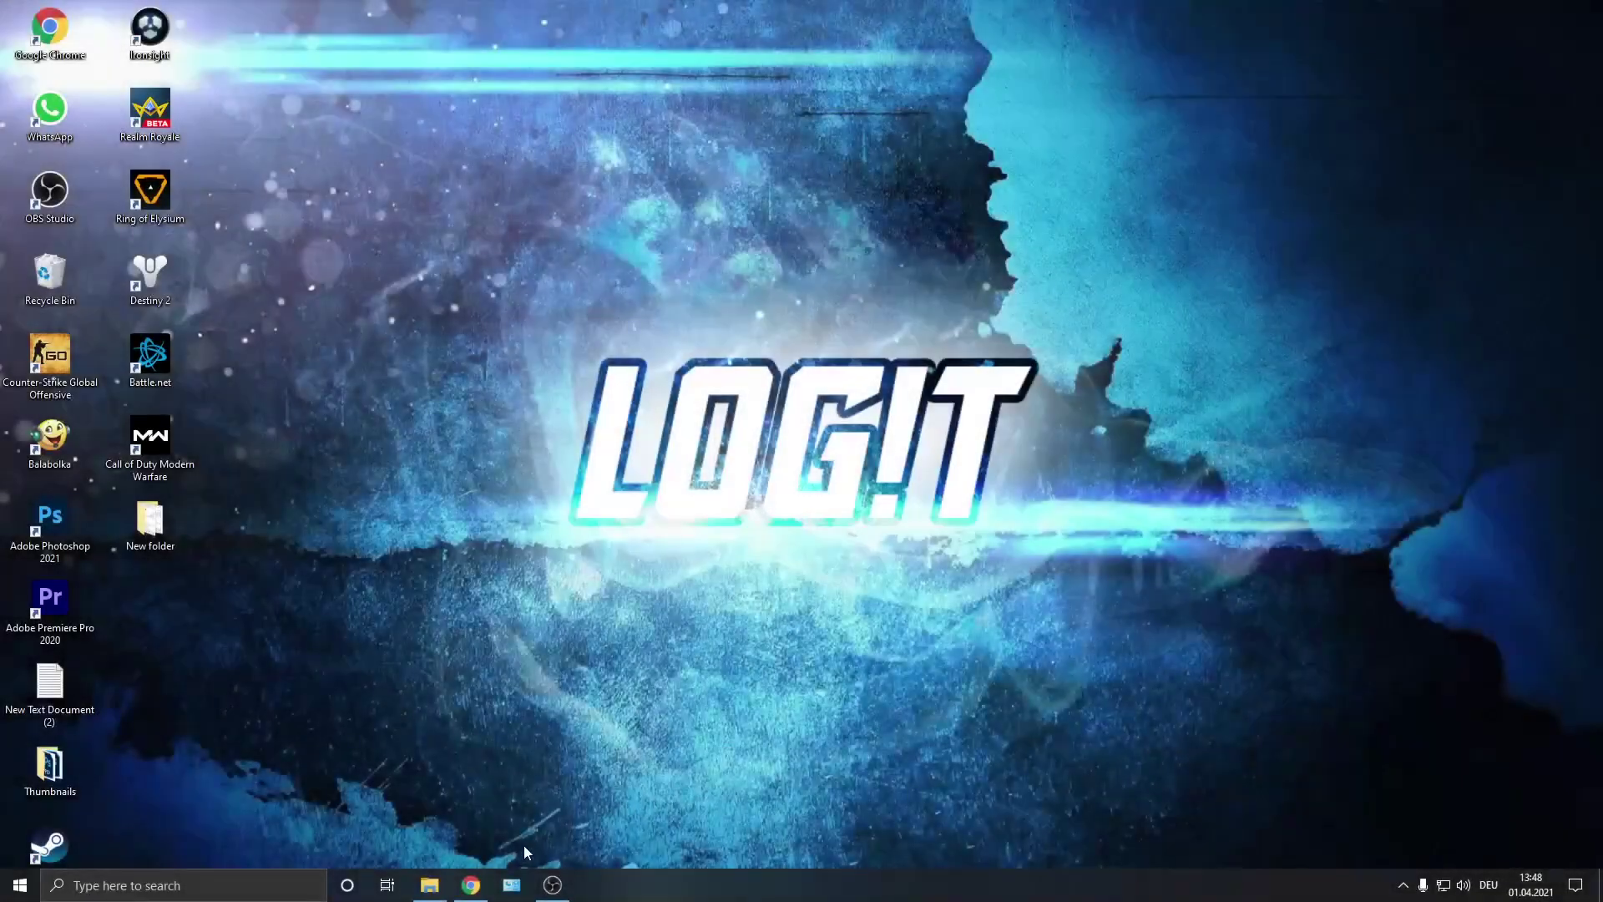
click(472, 883)
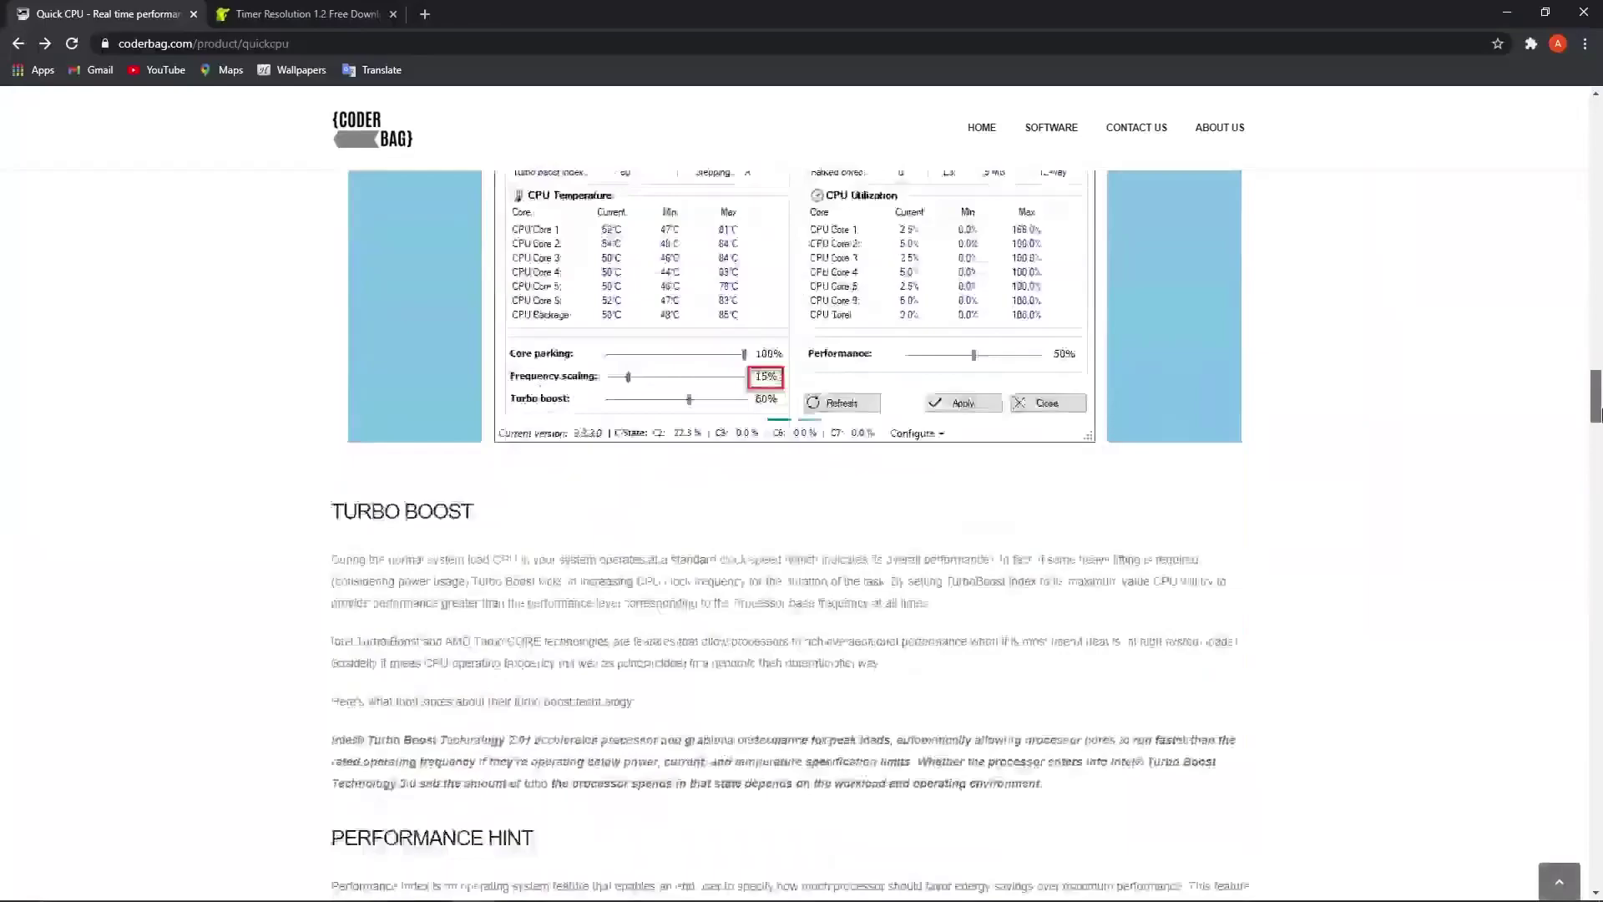
Download the QuickCpuSetup64 zip from coderbag and open it in WinRAR
scroll(506, 351, down, 20)
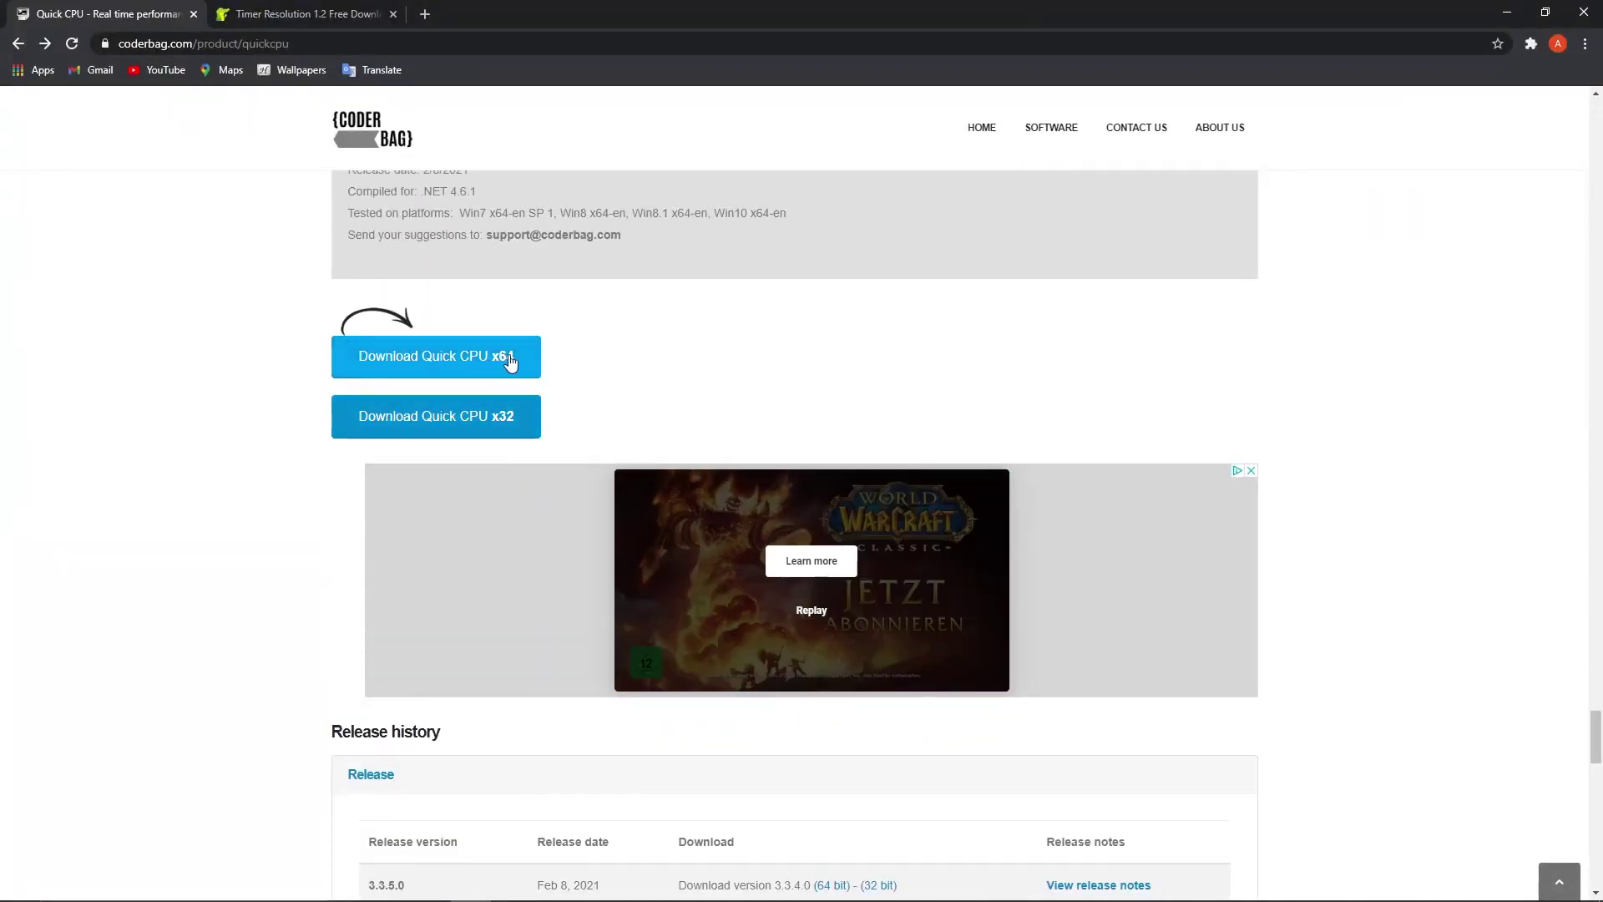
click(425, 357)
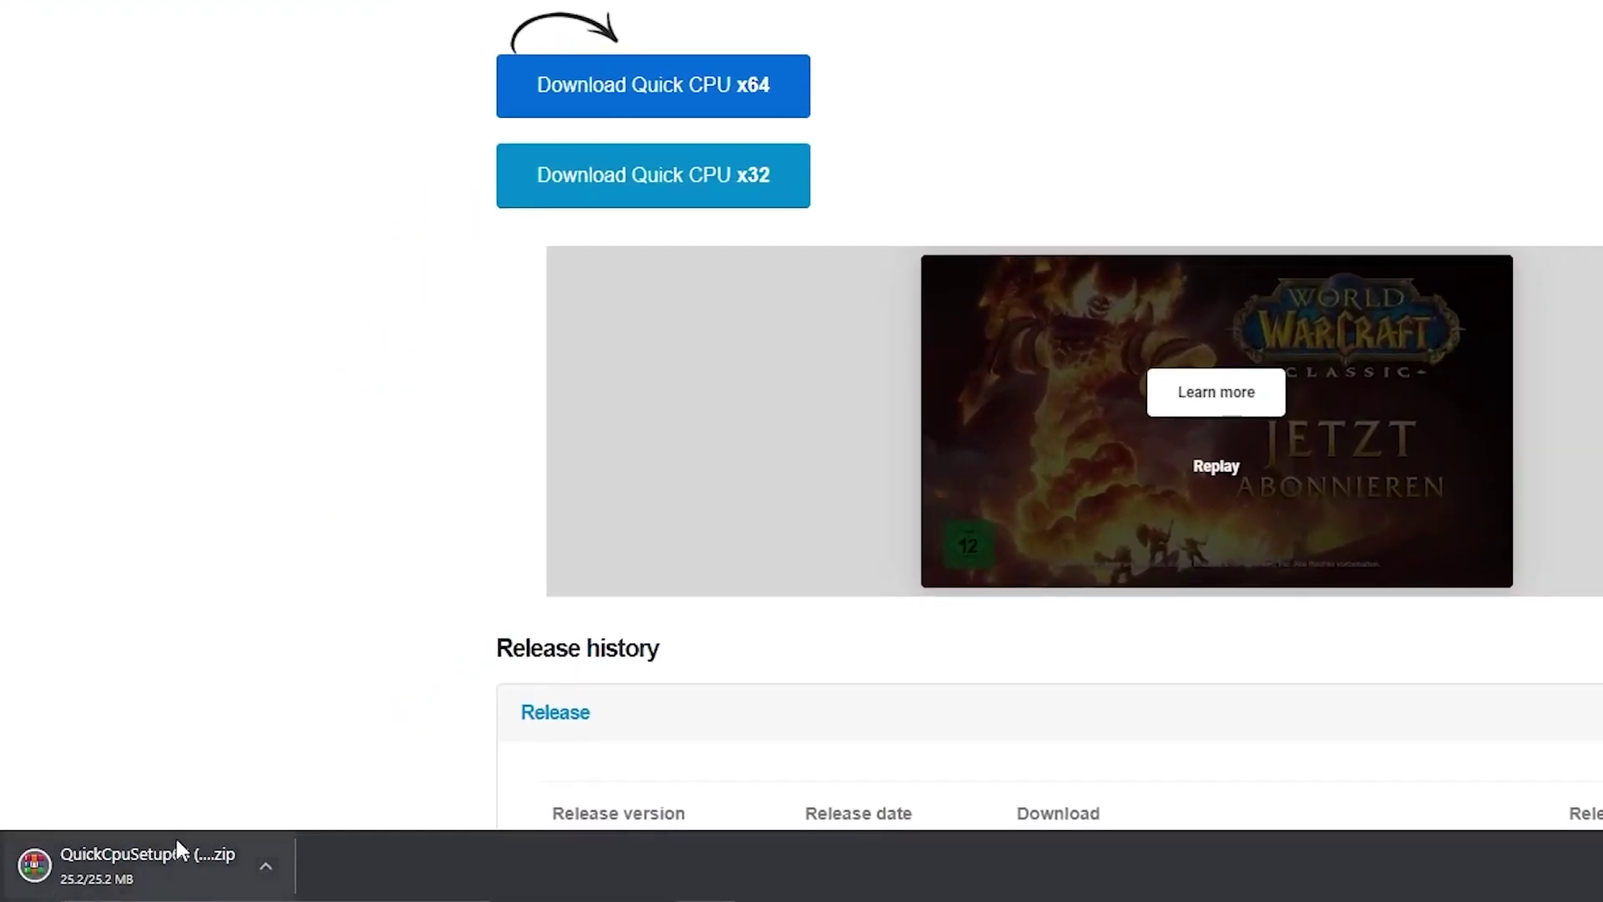
click(264, 864)
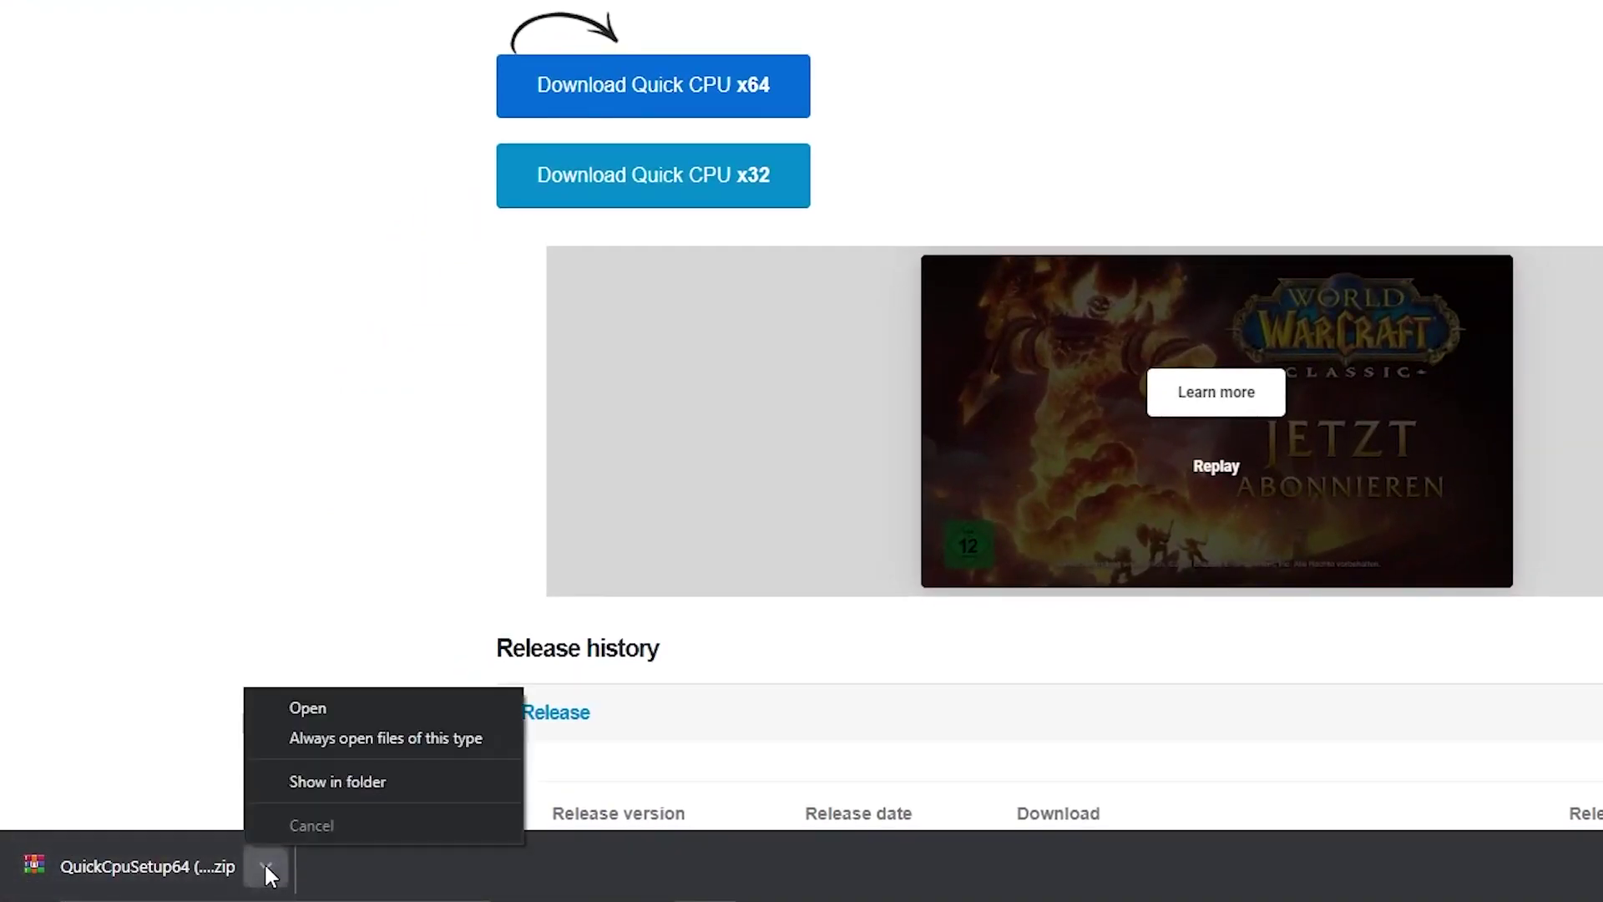
click(317, 708)
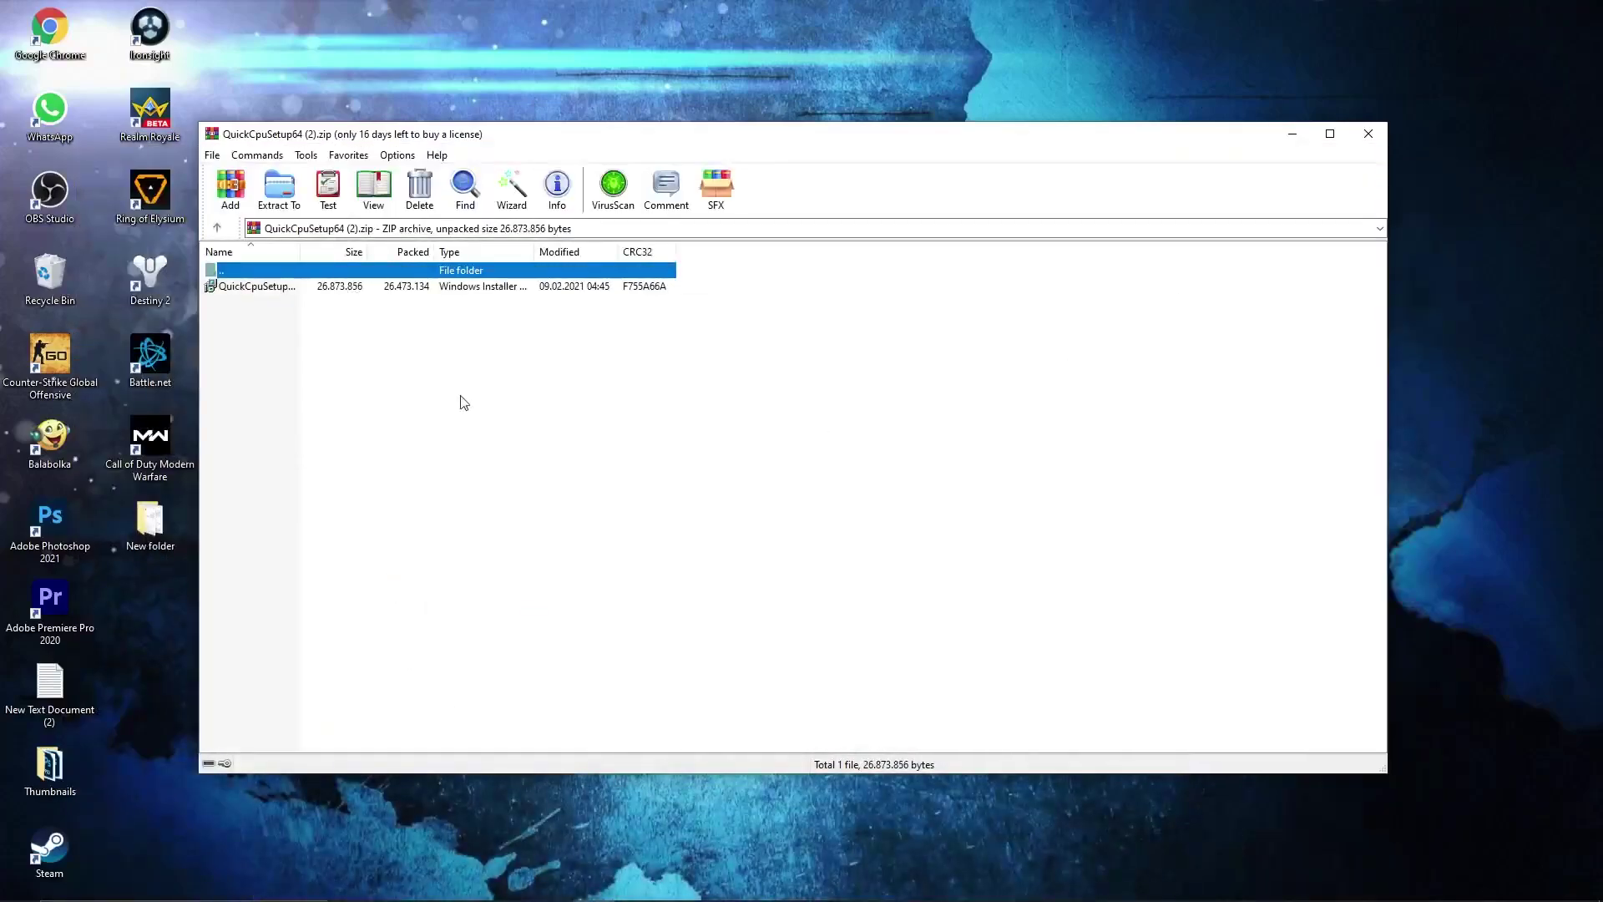
Run QuickCpuSetup, accept the license, install to C:\Program Files\QuickCPU\ and keep launch enabled
click(305, 292)
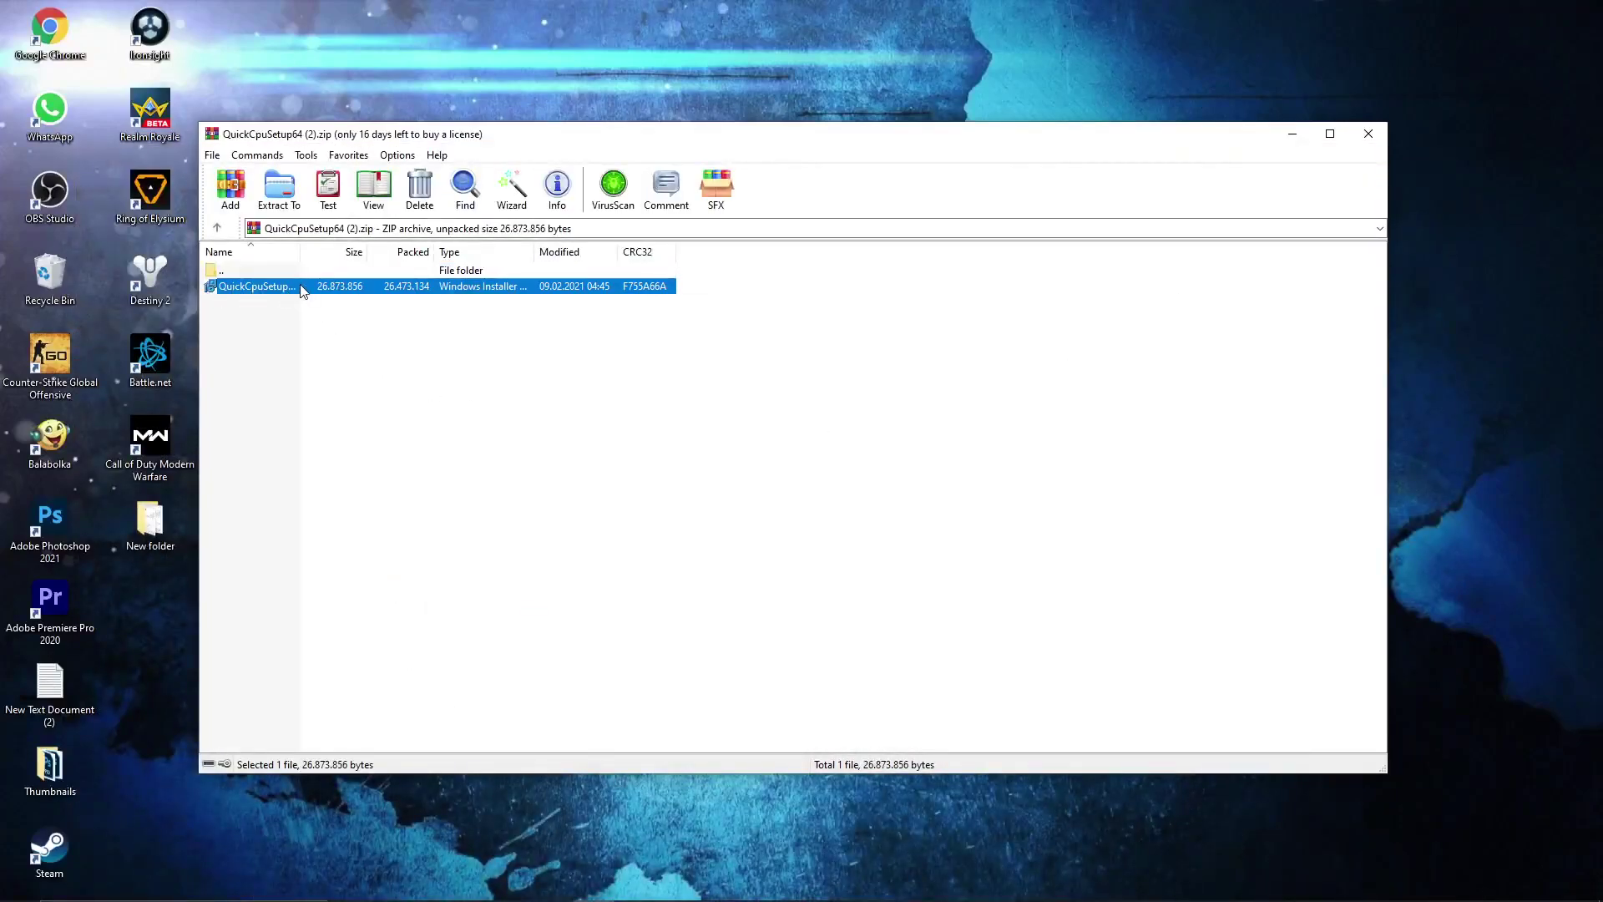
double_click(302, 290)
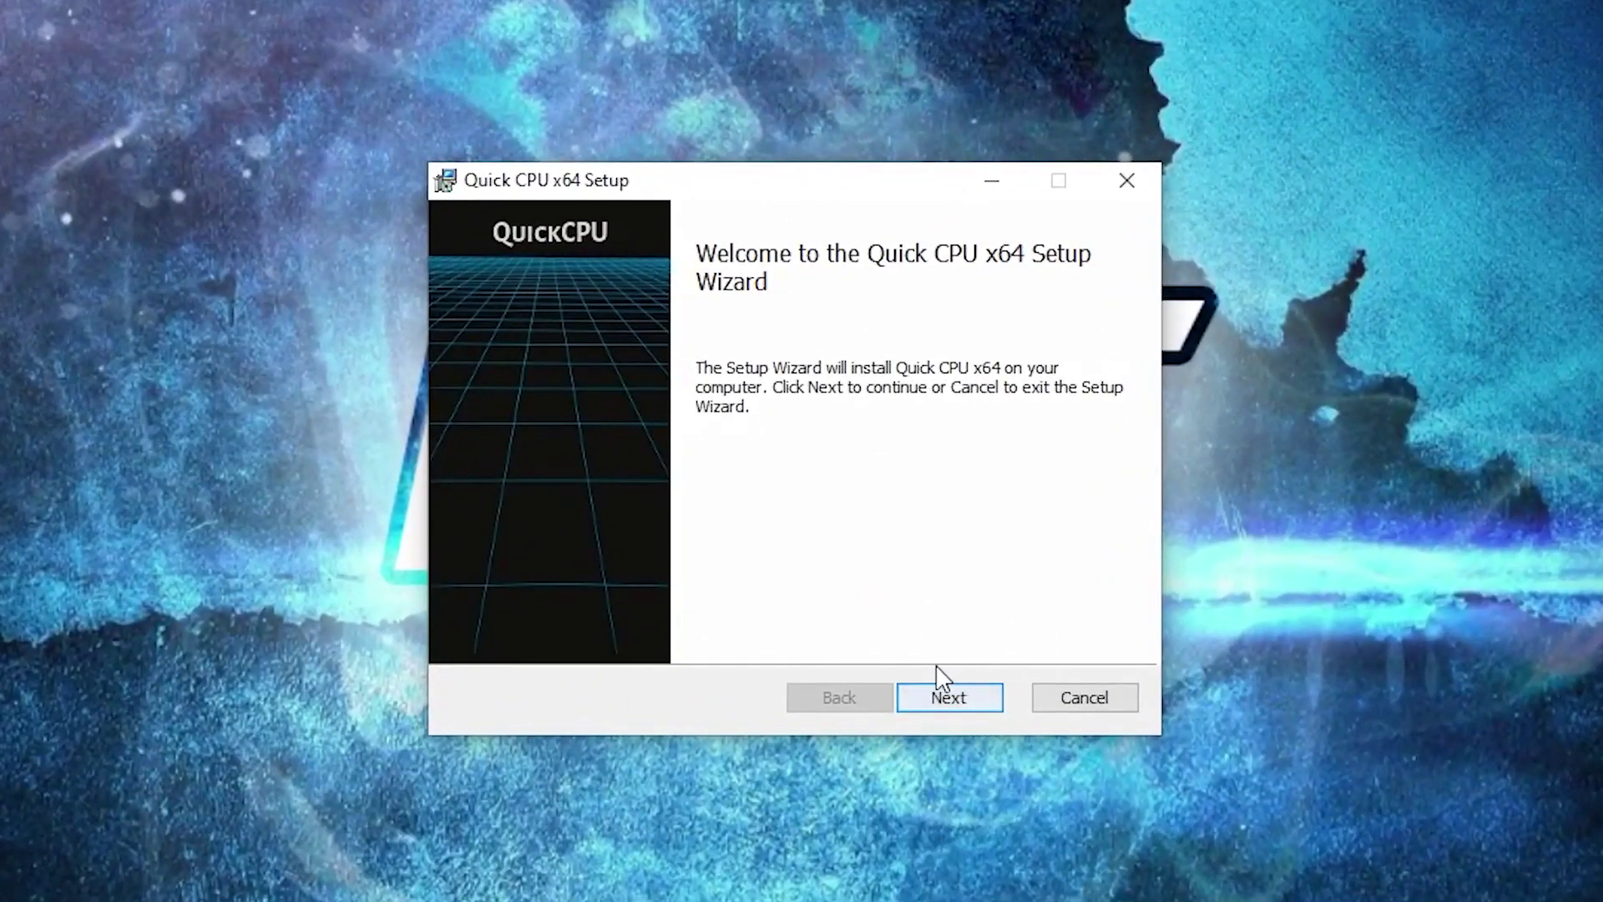
click(966, 703)
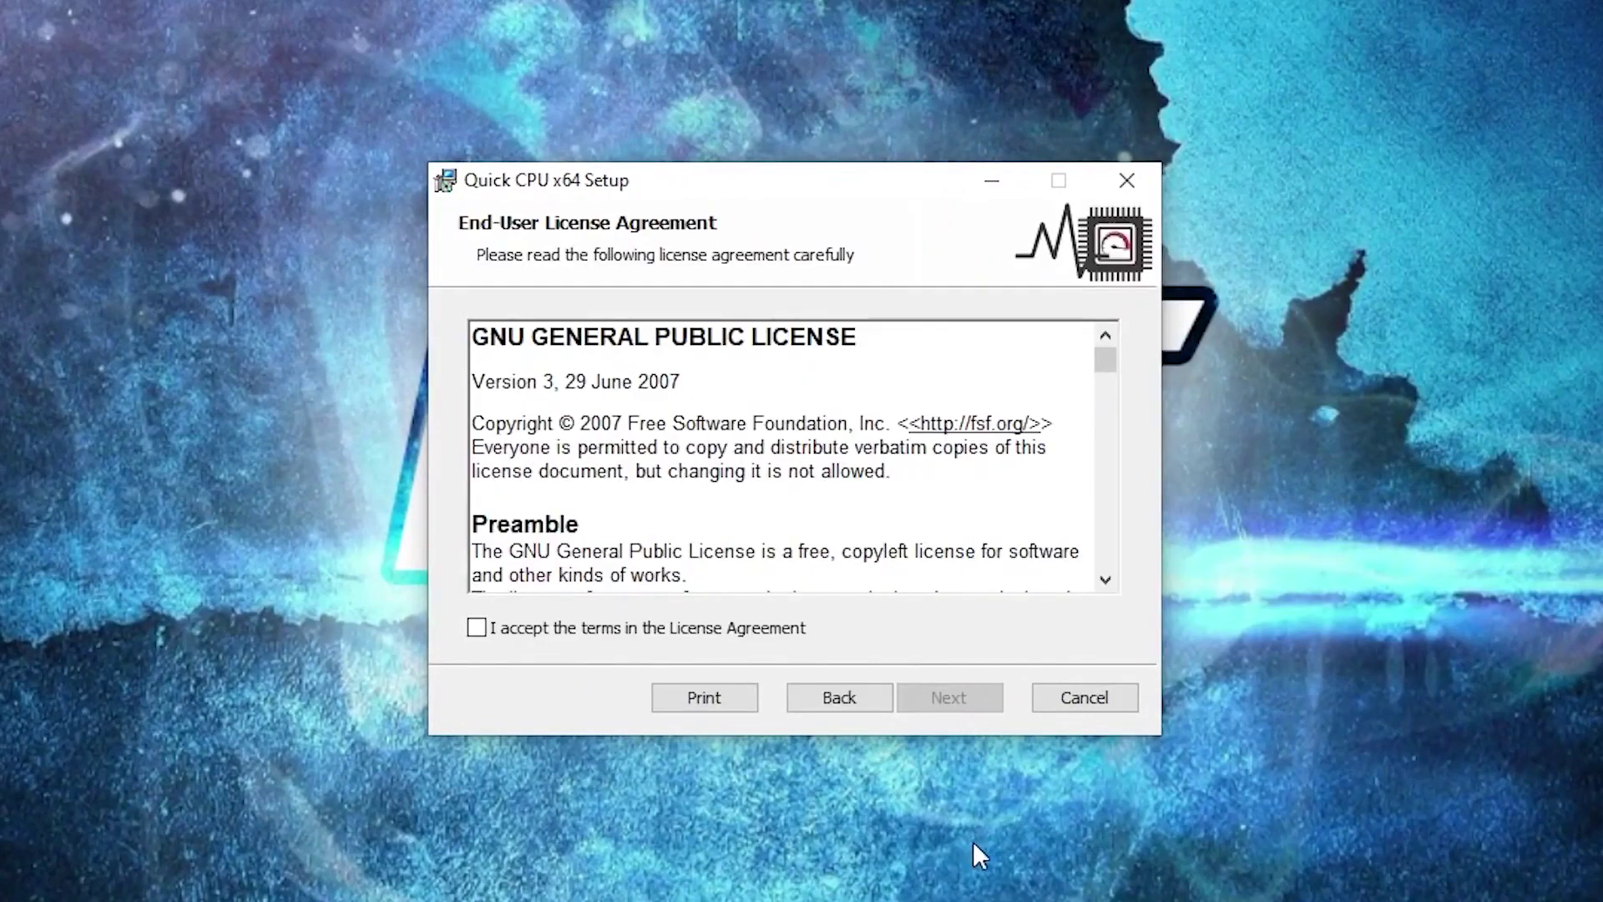
click(478, 629)
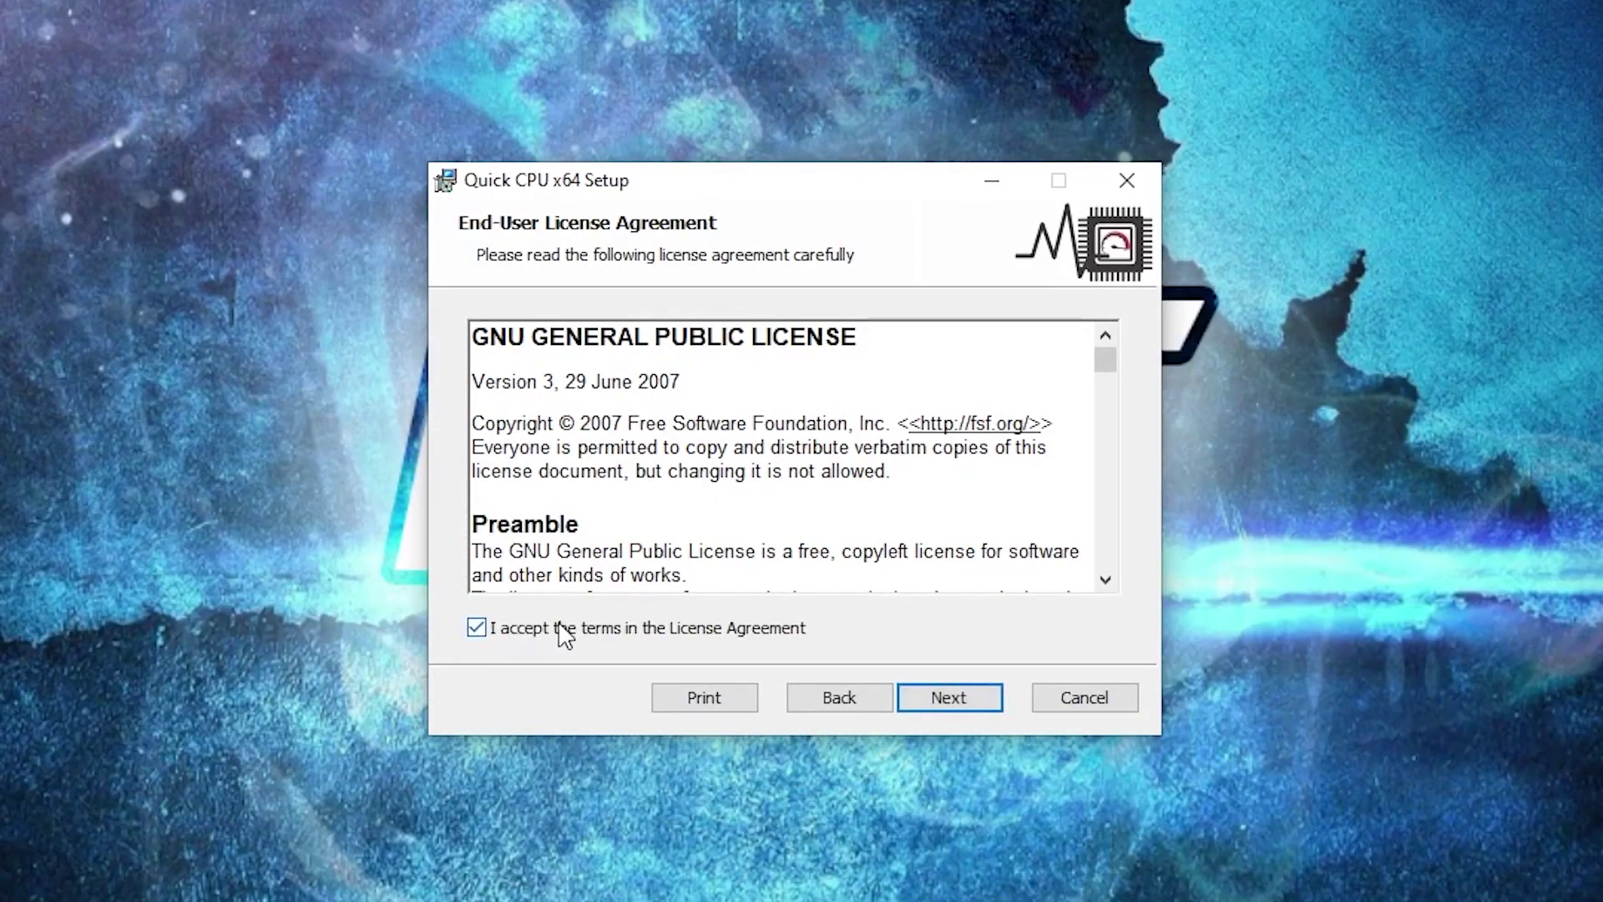
click(952, 702)
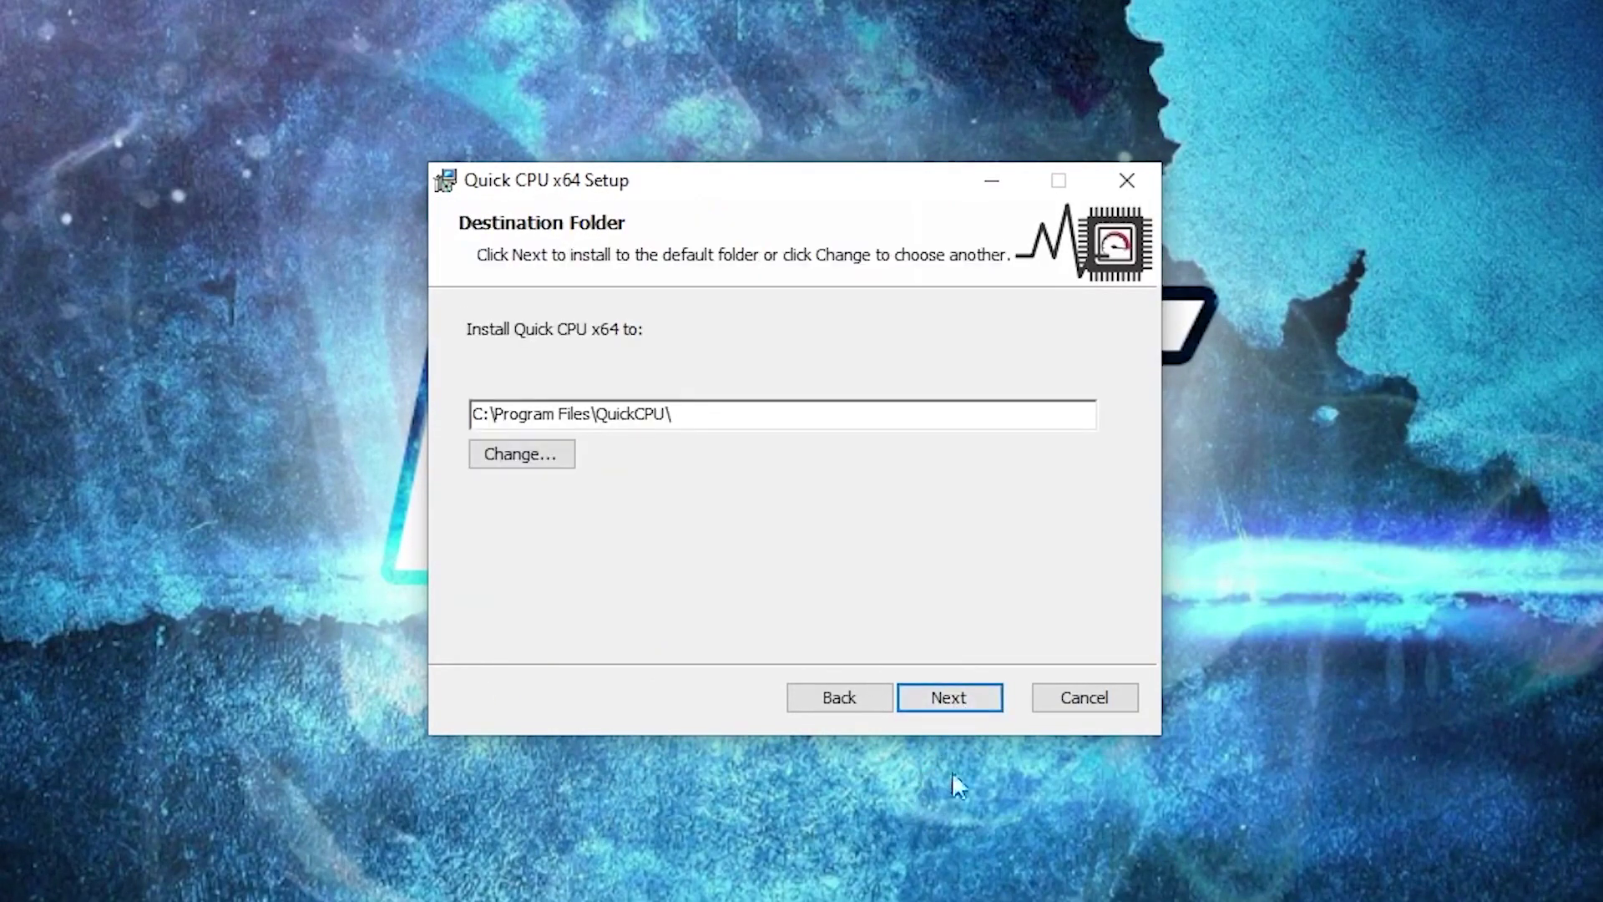
click(948, 702)
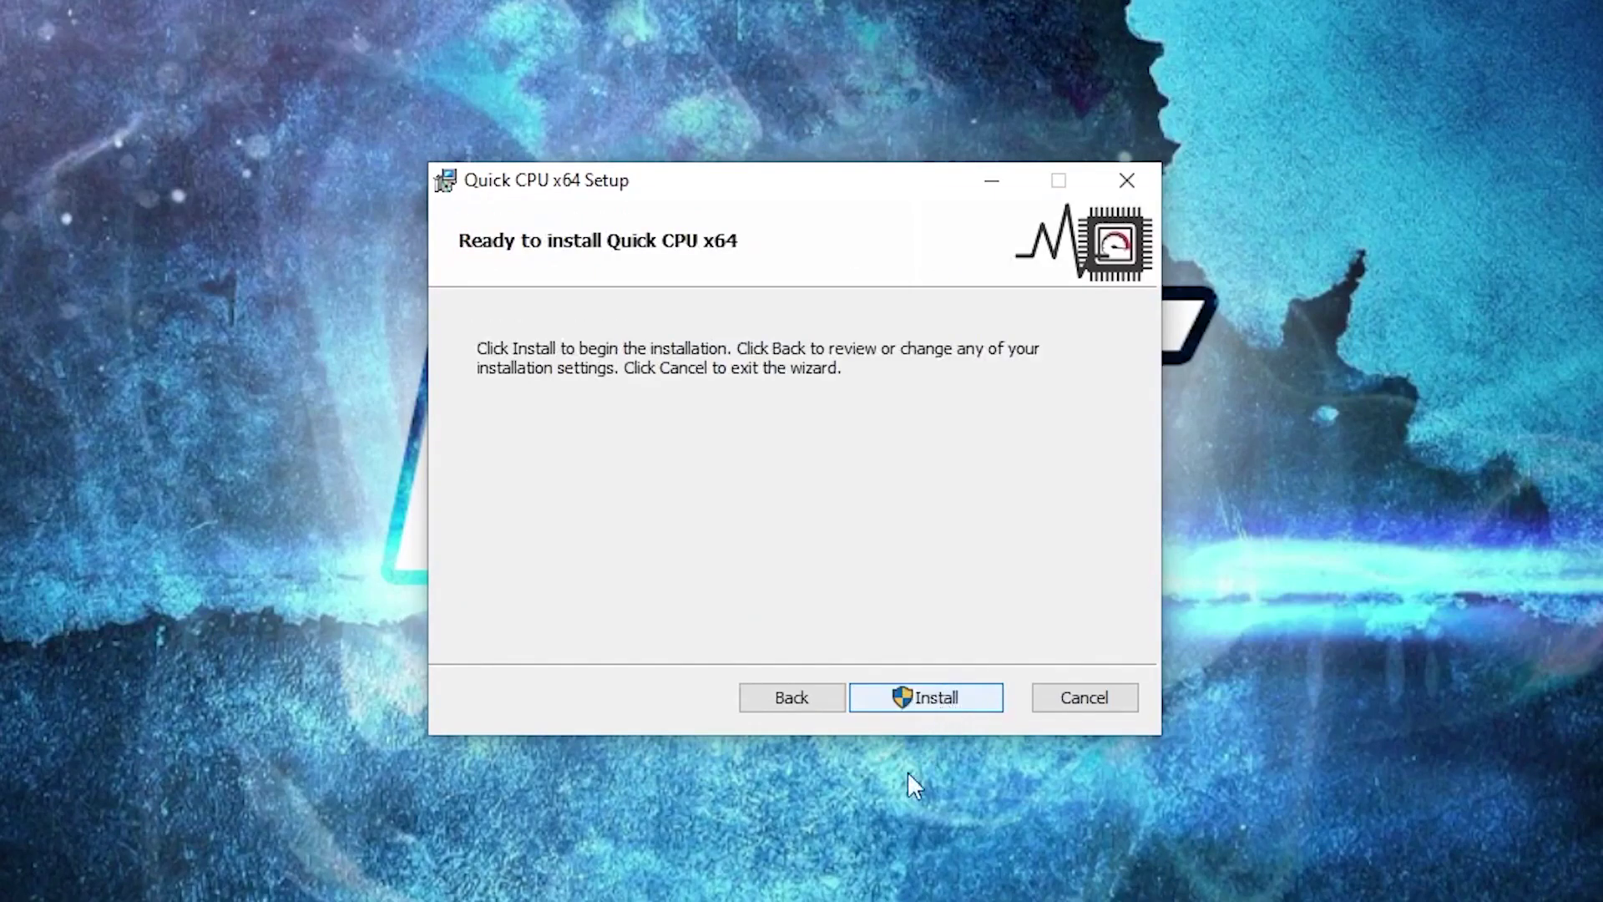
click(922, 709)
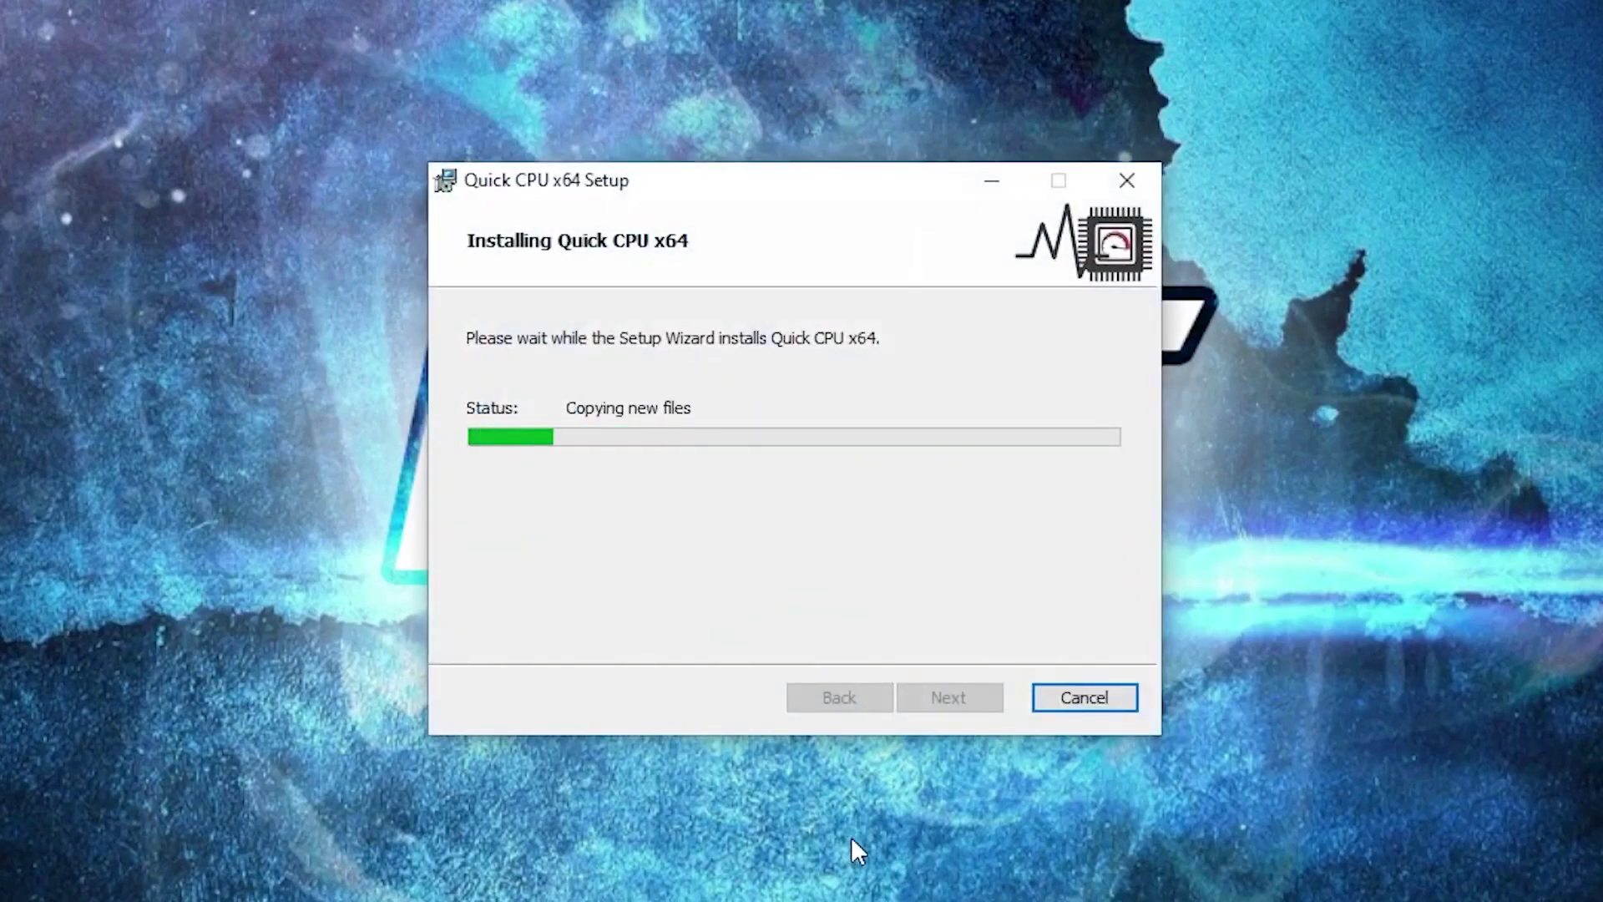
click(706, 616)
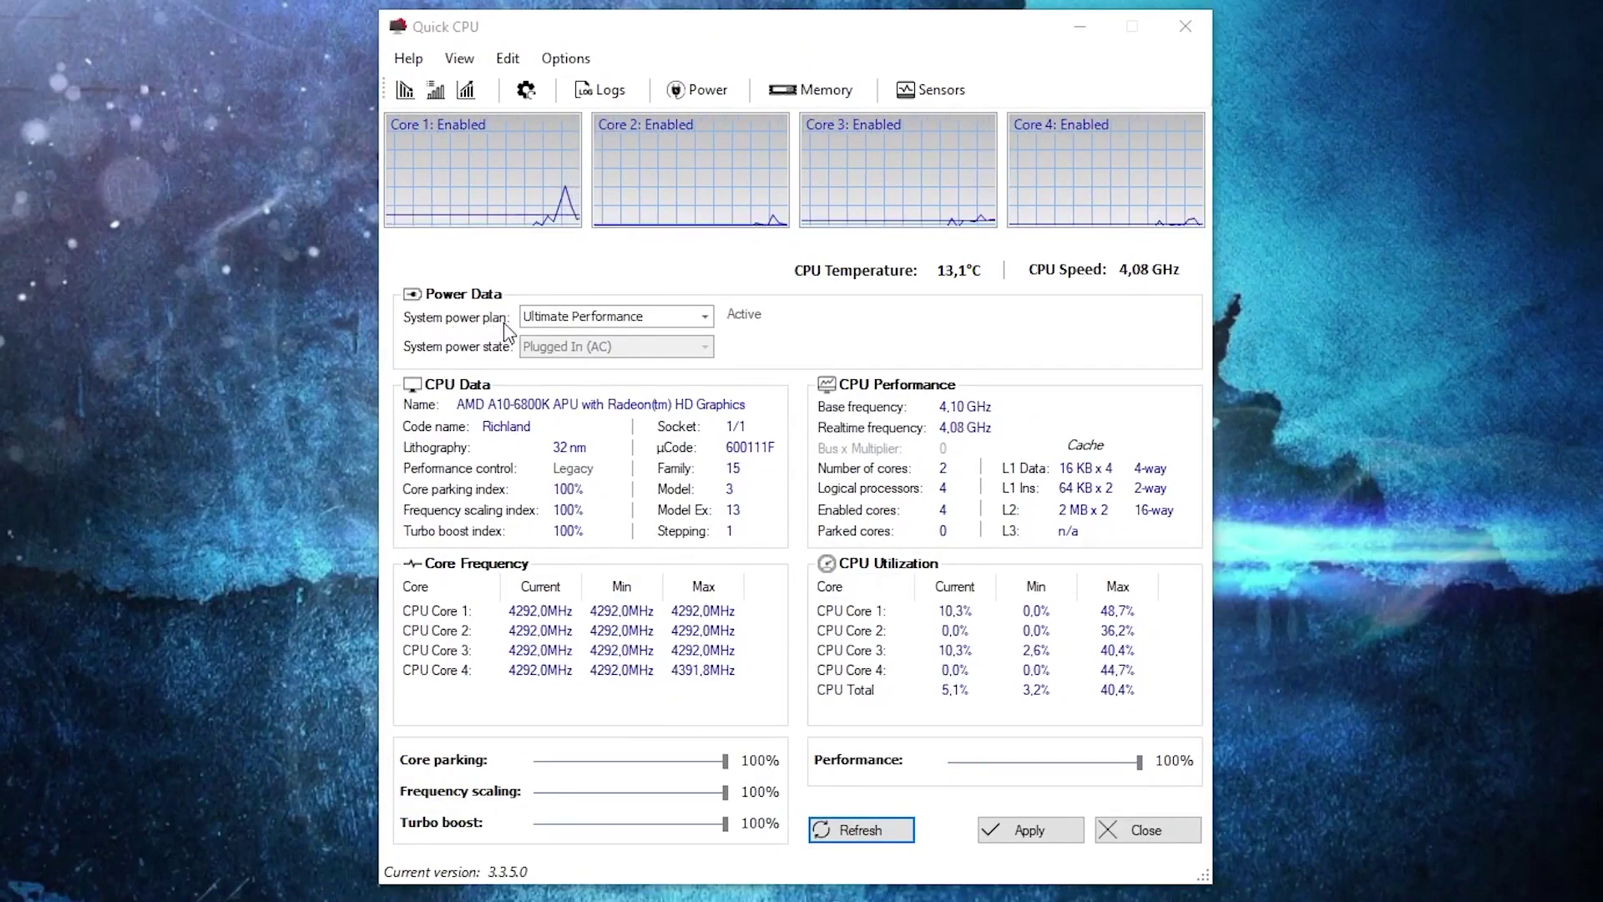
Confirm Ultimate Performance as the system power plan, checking it in Power Options
click(561, 326)
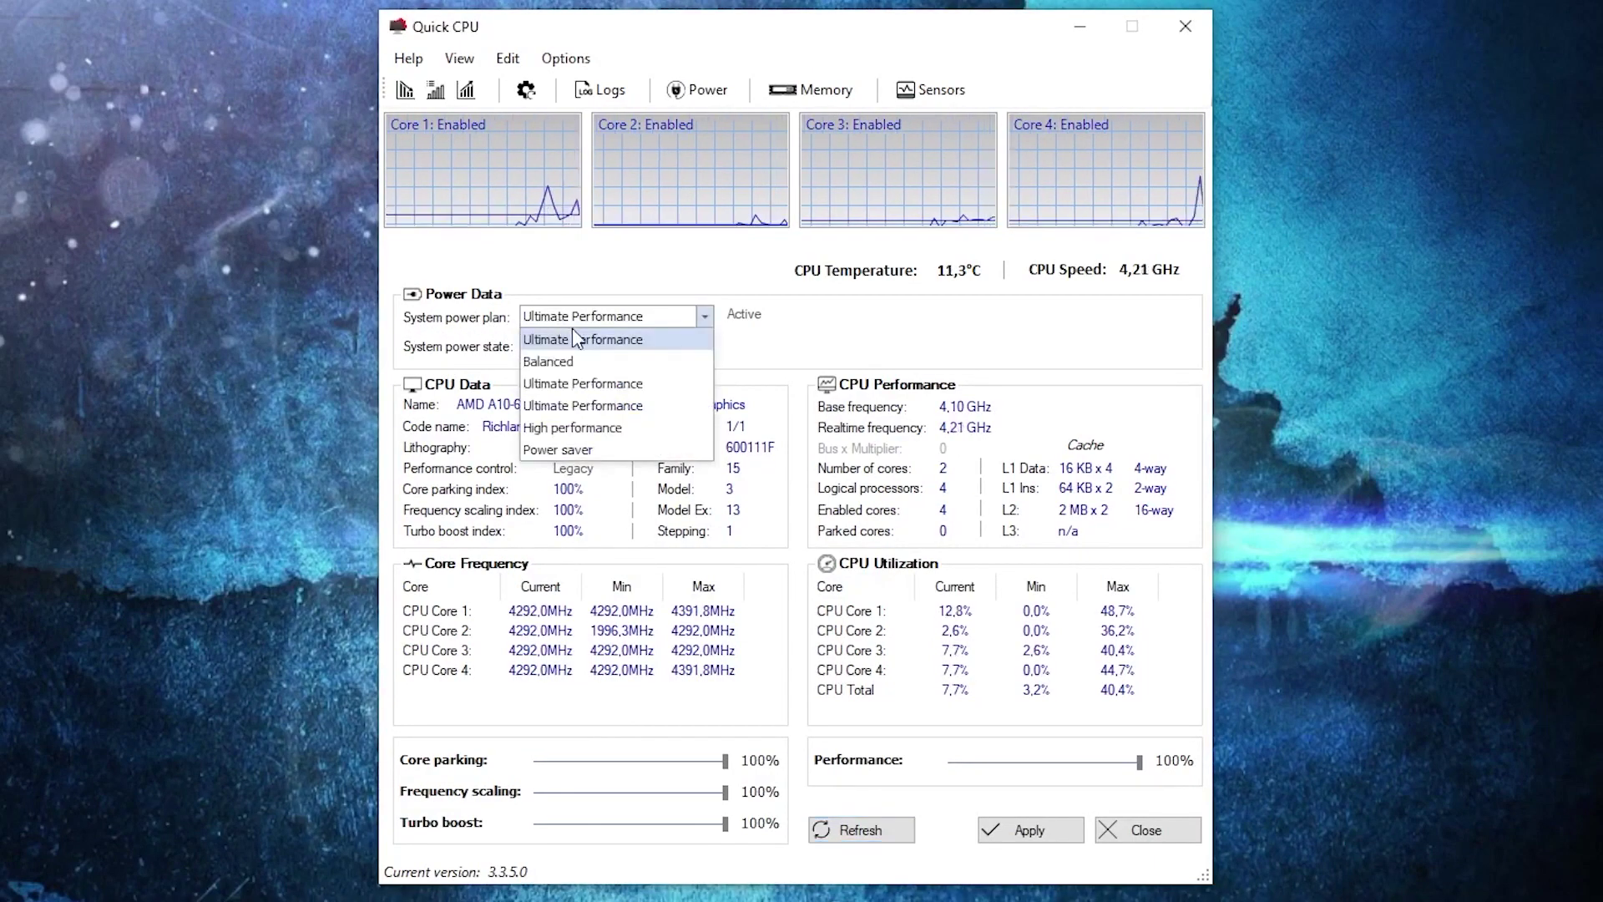
click(554, 319)
click(259, 886)
text(choose)
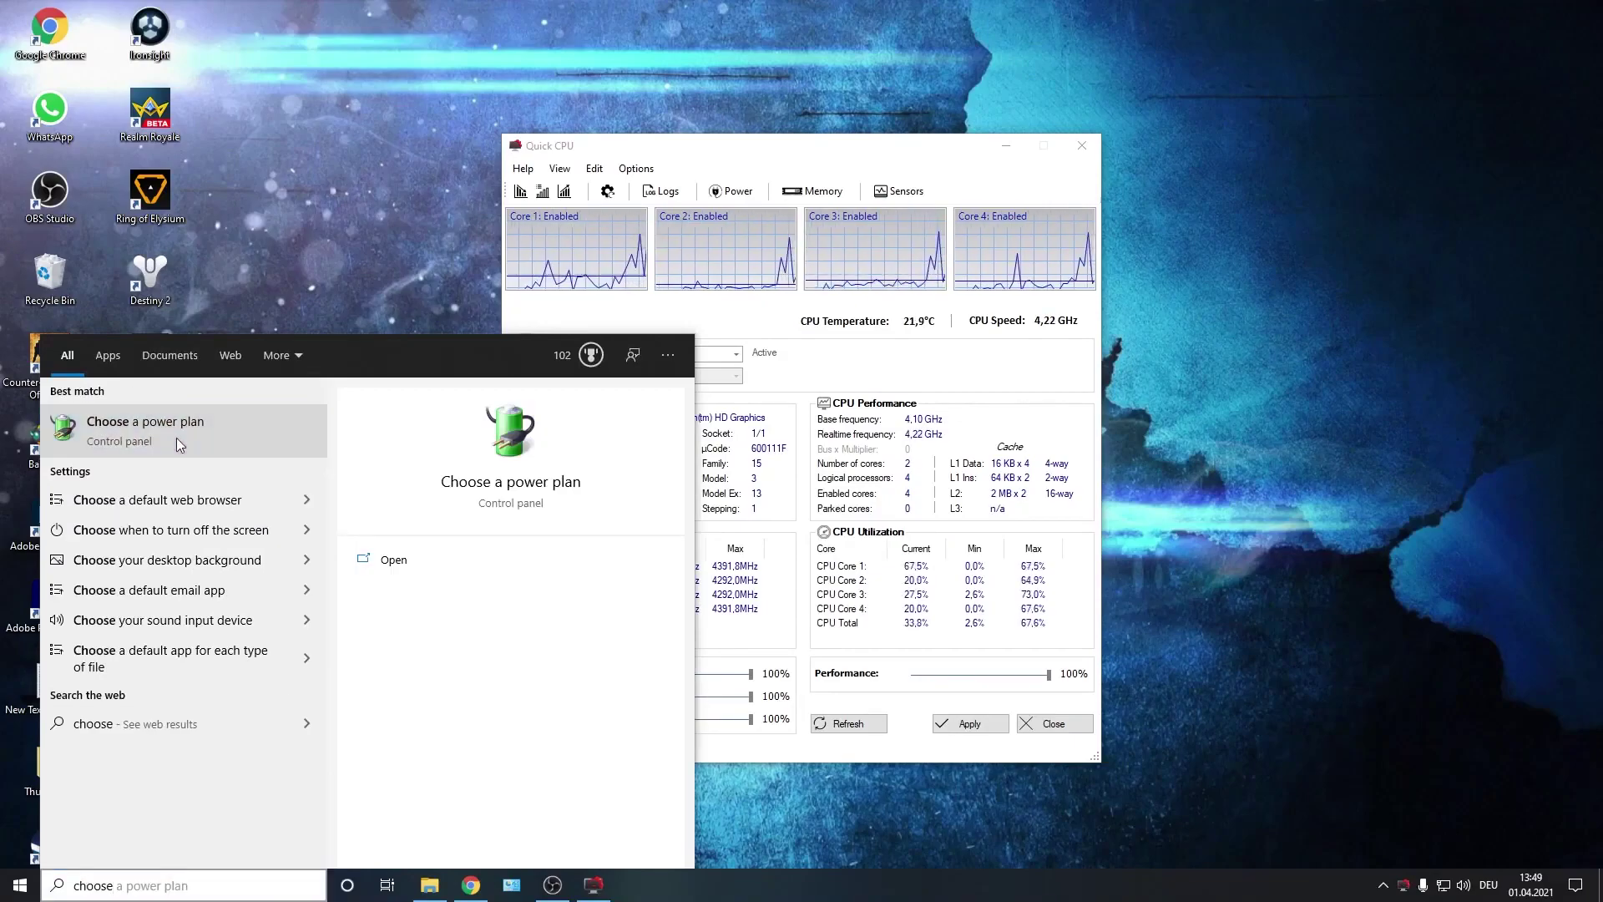
key(Return)
key(alt+F4)
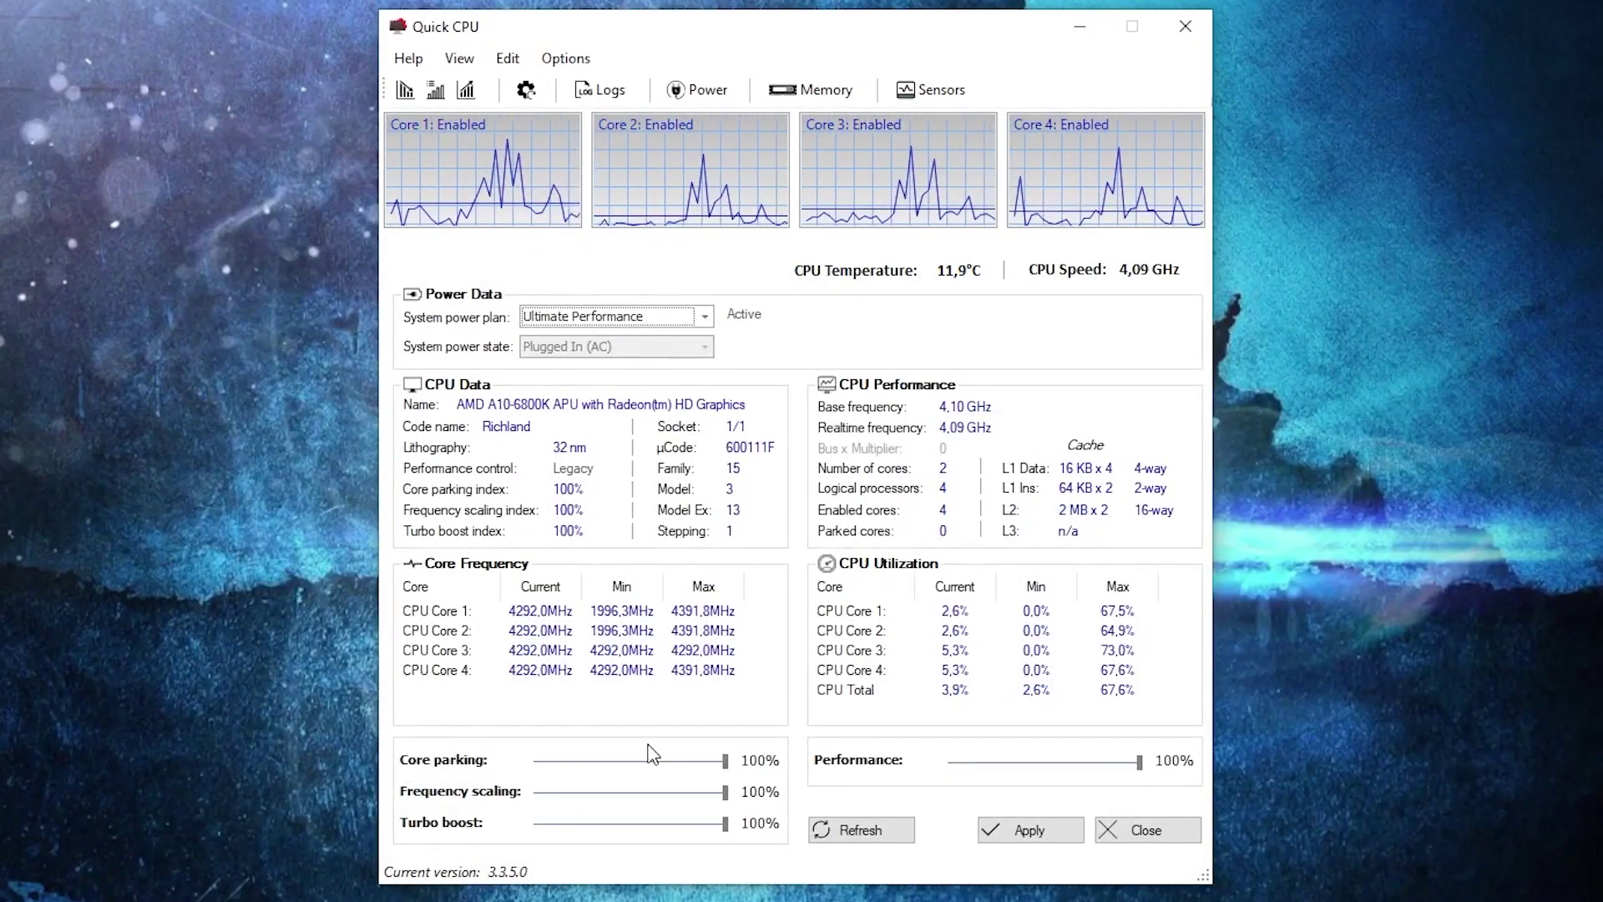
Set frequency scaling and performance sliders to 100% and apply the changes
click(727, 762)
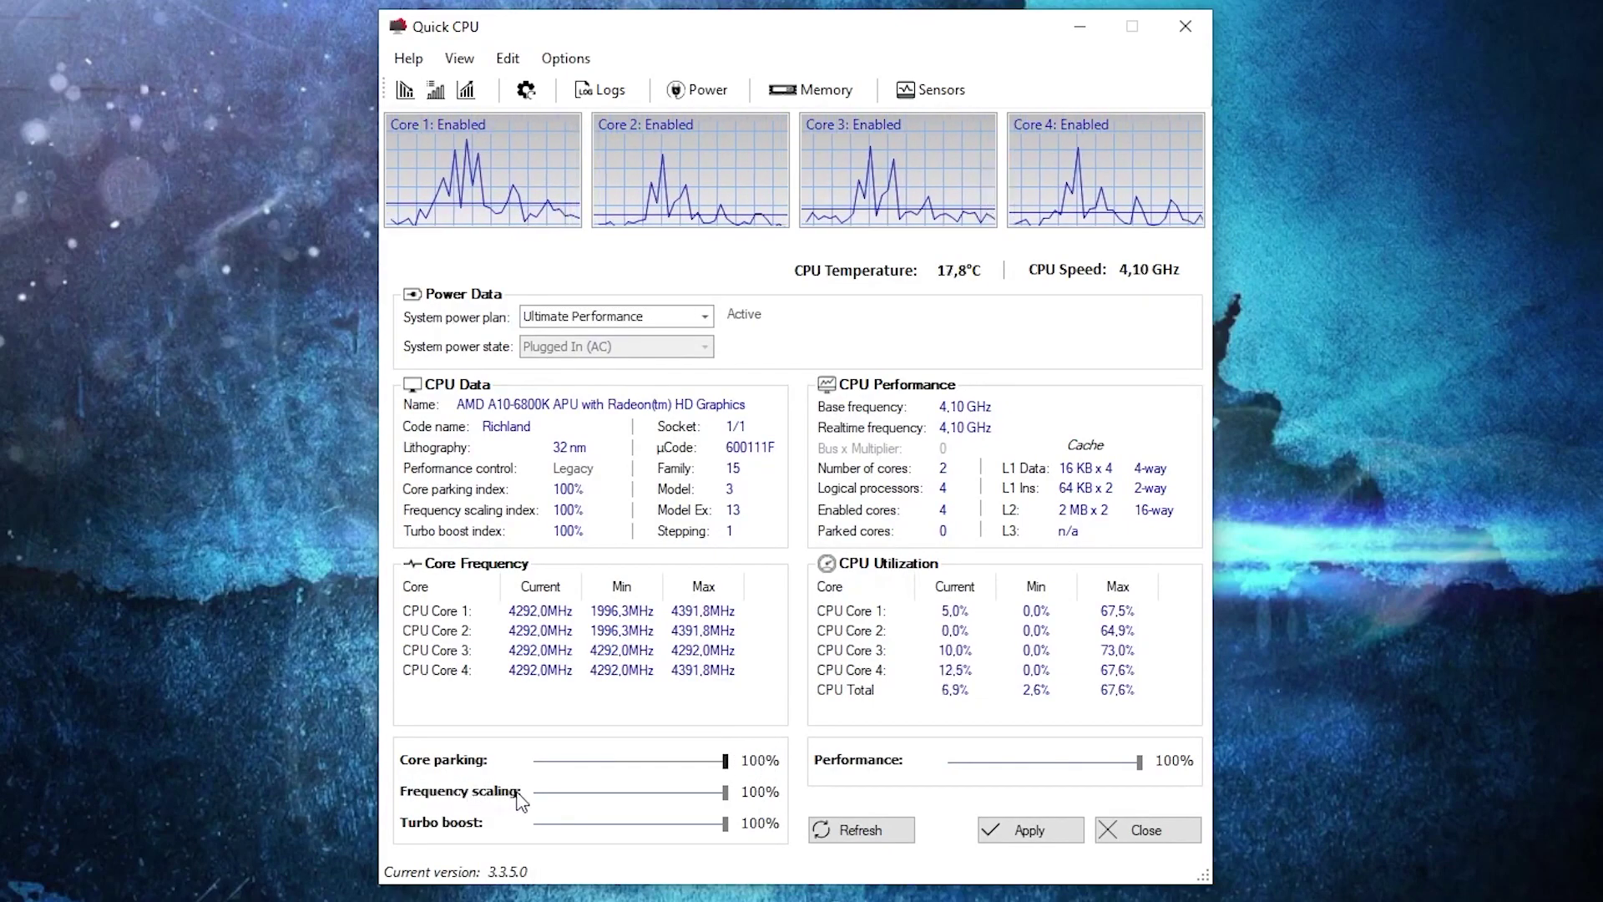
drag(681, 802, 748, 808)
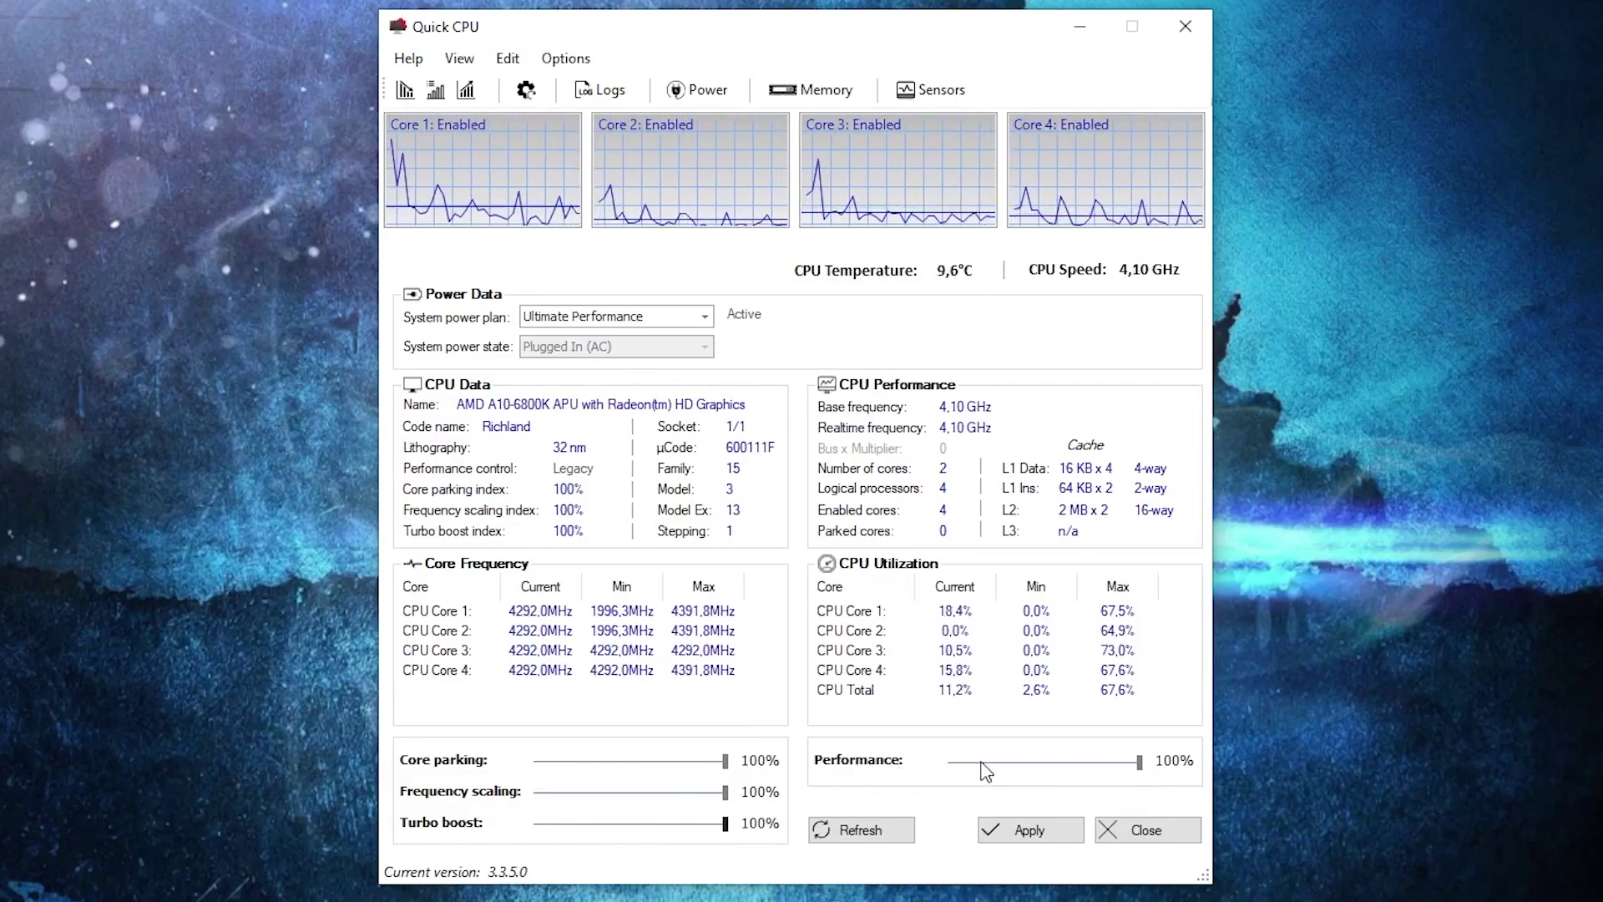
drag(1140, 763, 1173, 770)
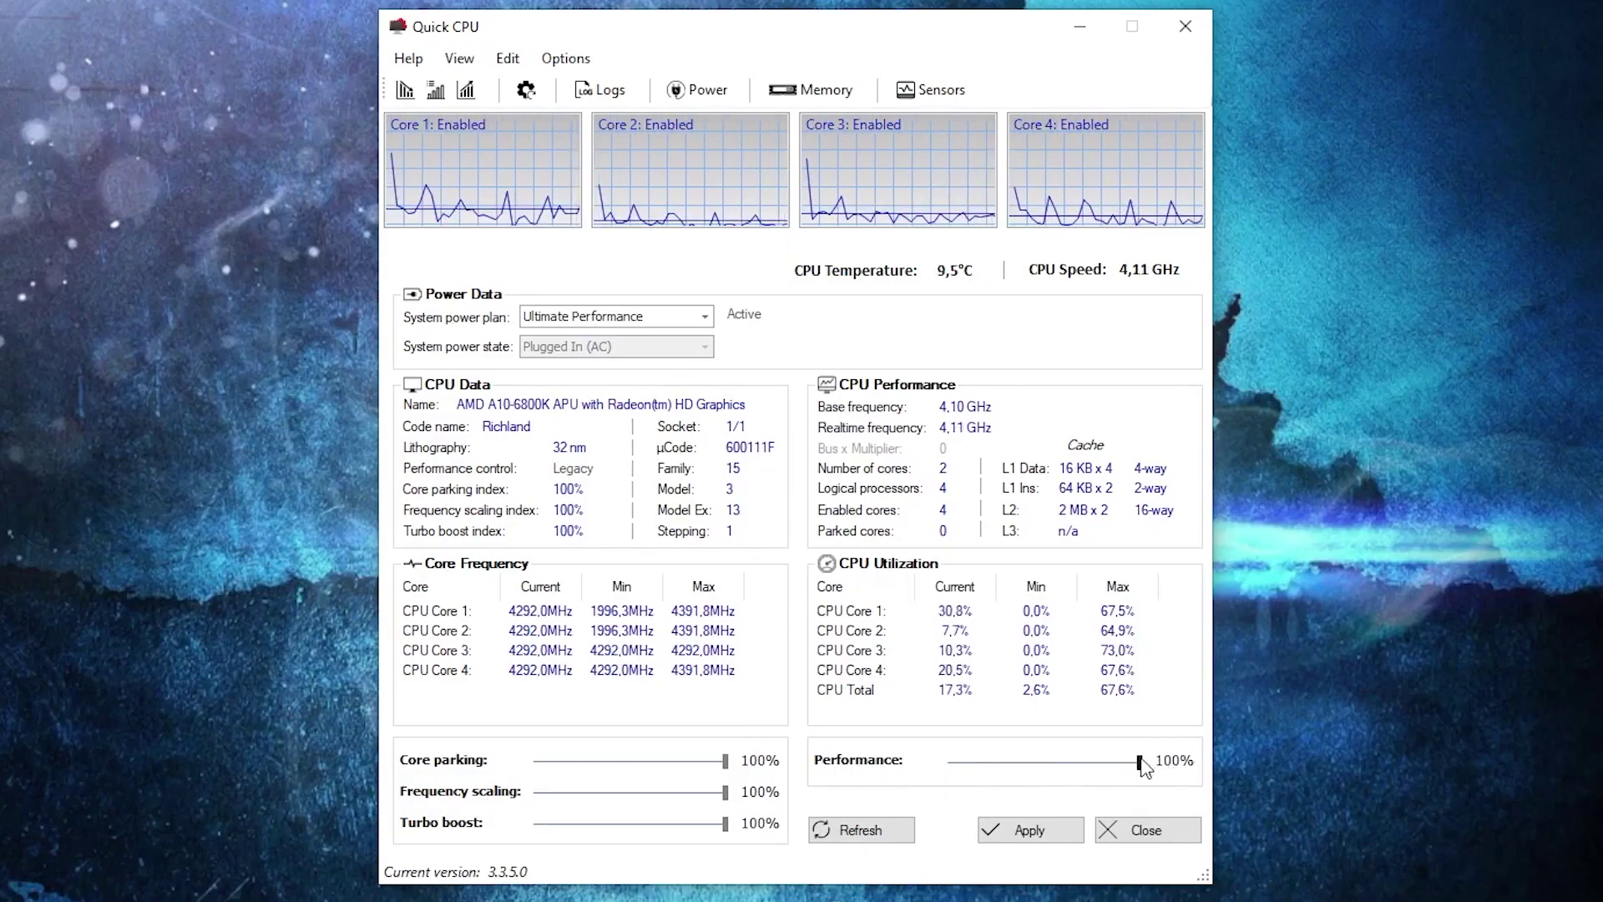
click(1038, 842)
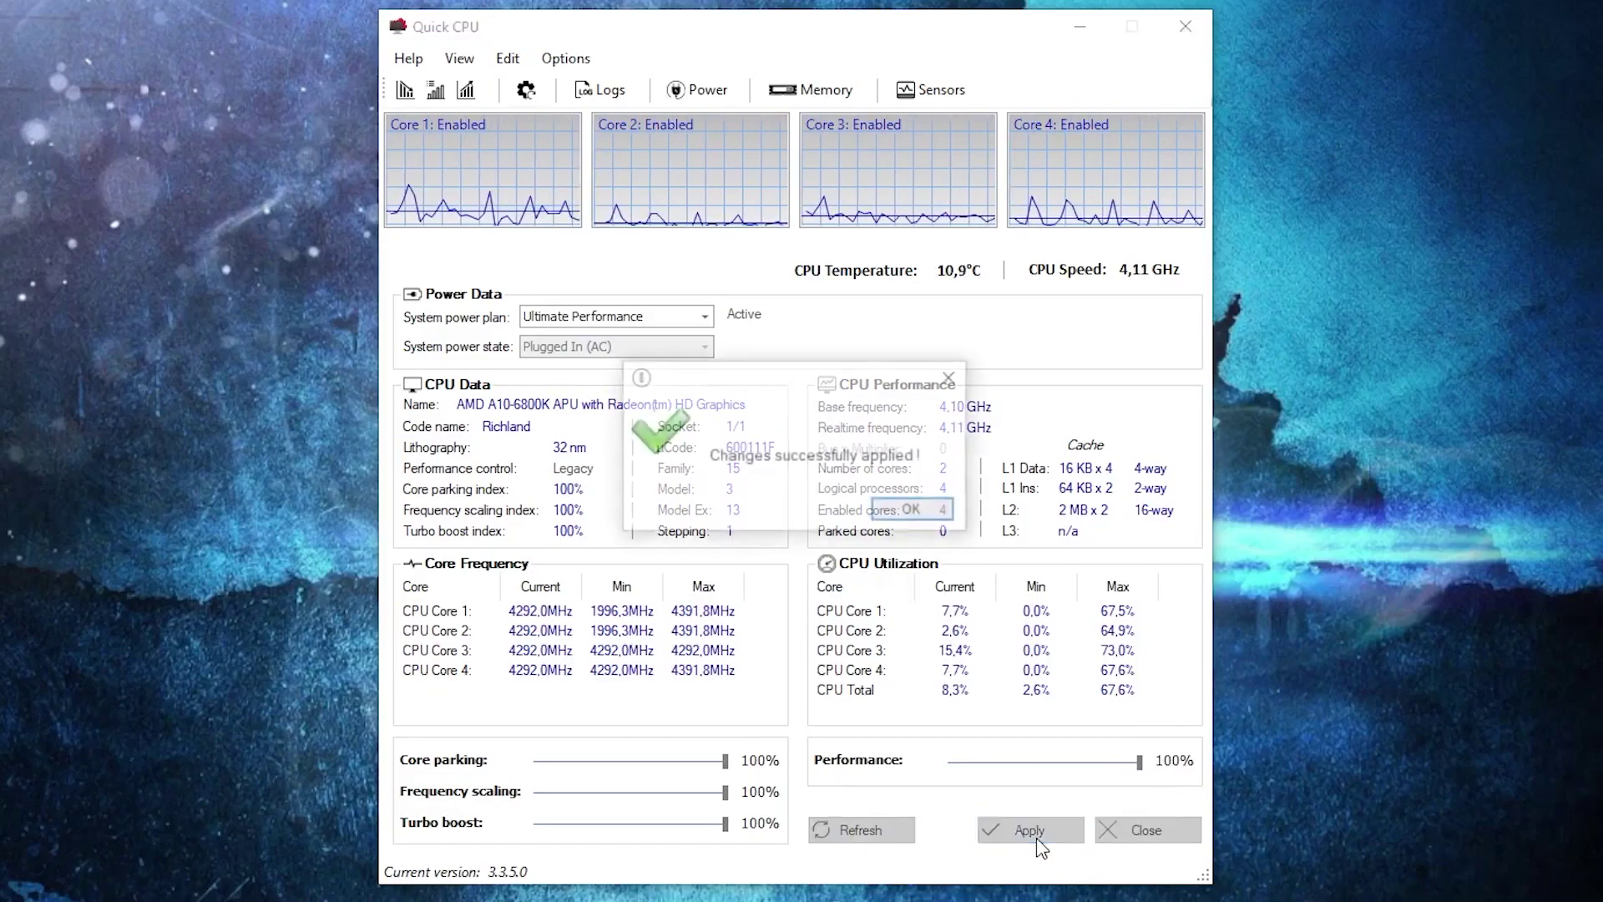
click(922, 511)
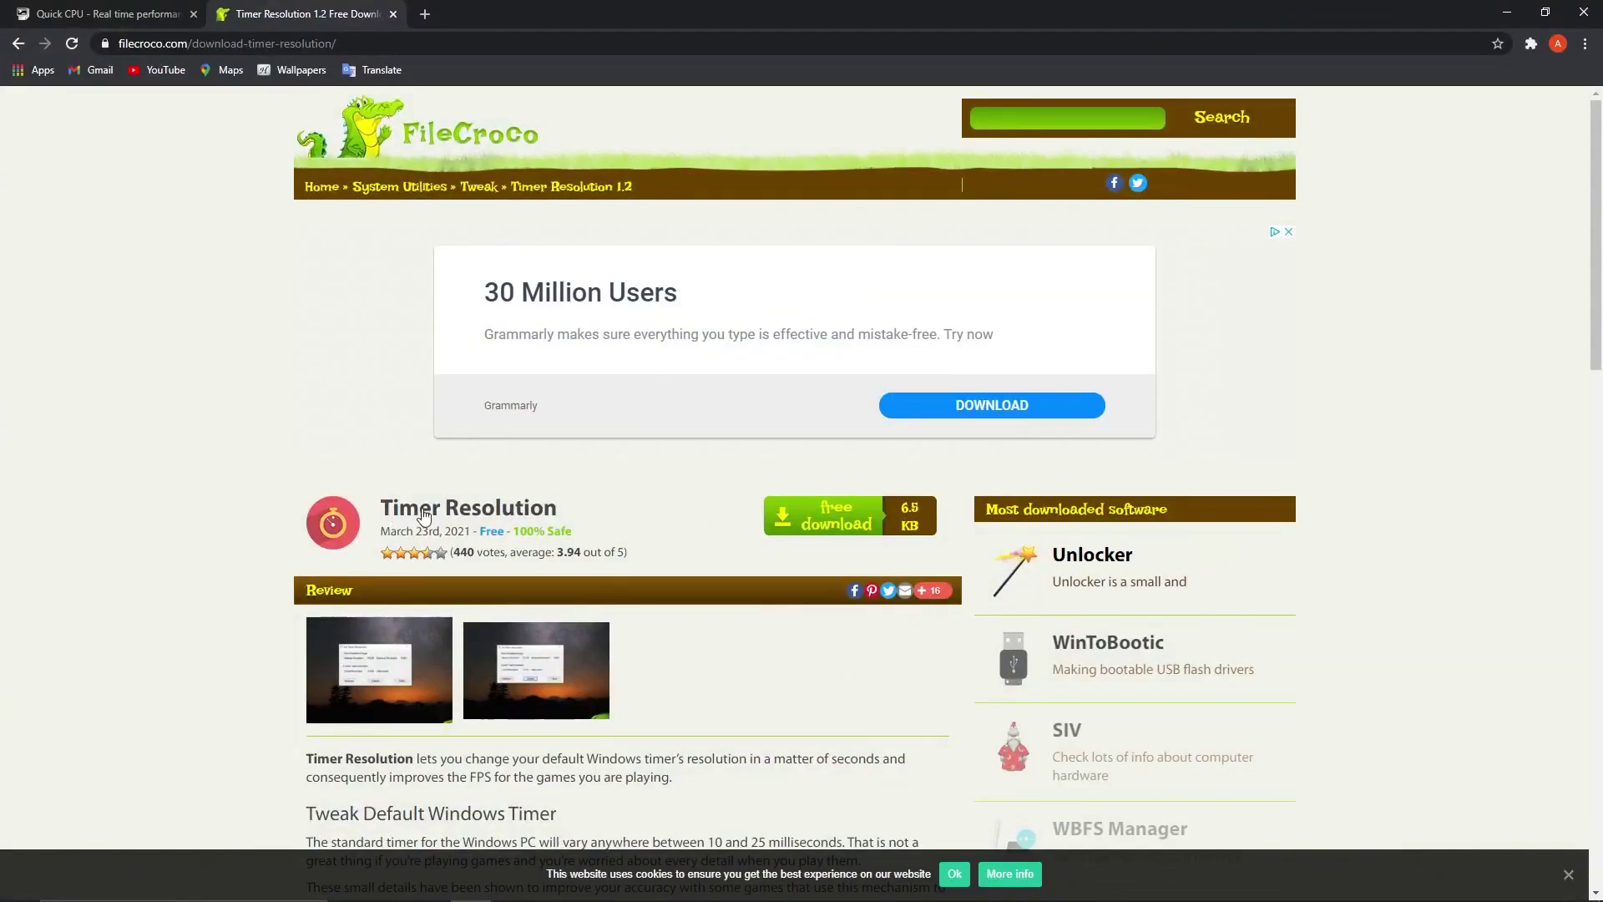
Download the TimerResolution zip from FileCroco and open it in WinRAR
click(839, 524)
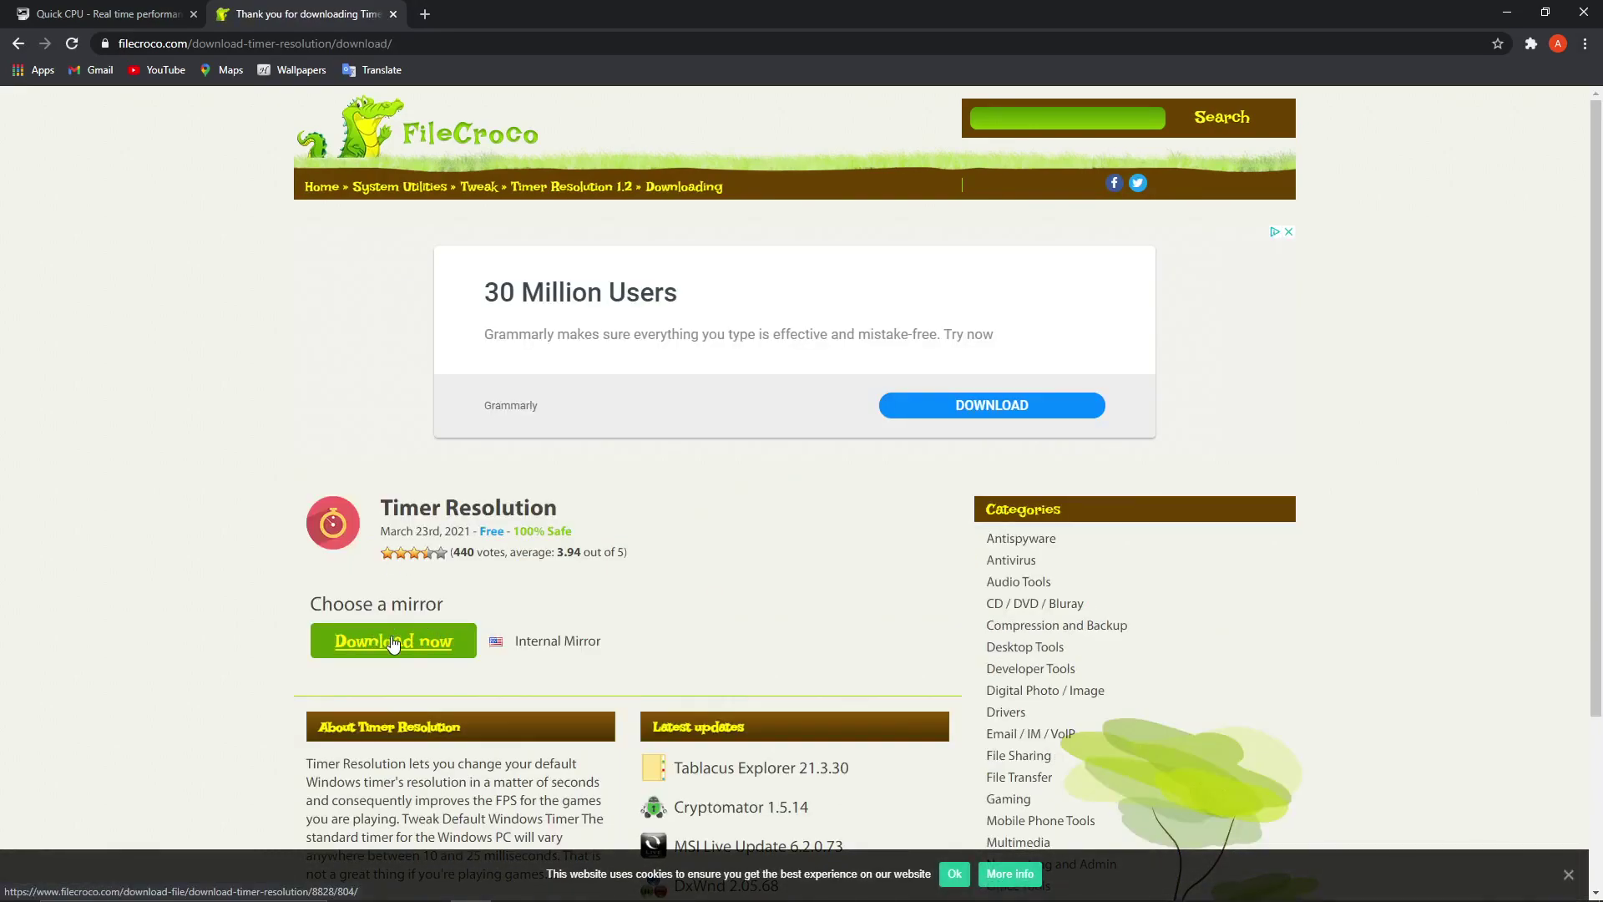
click(399, 643)
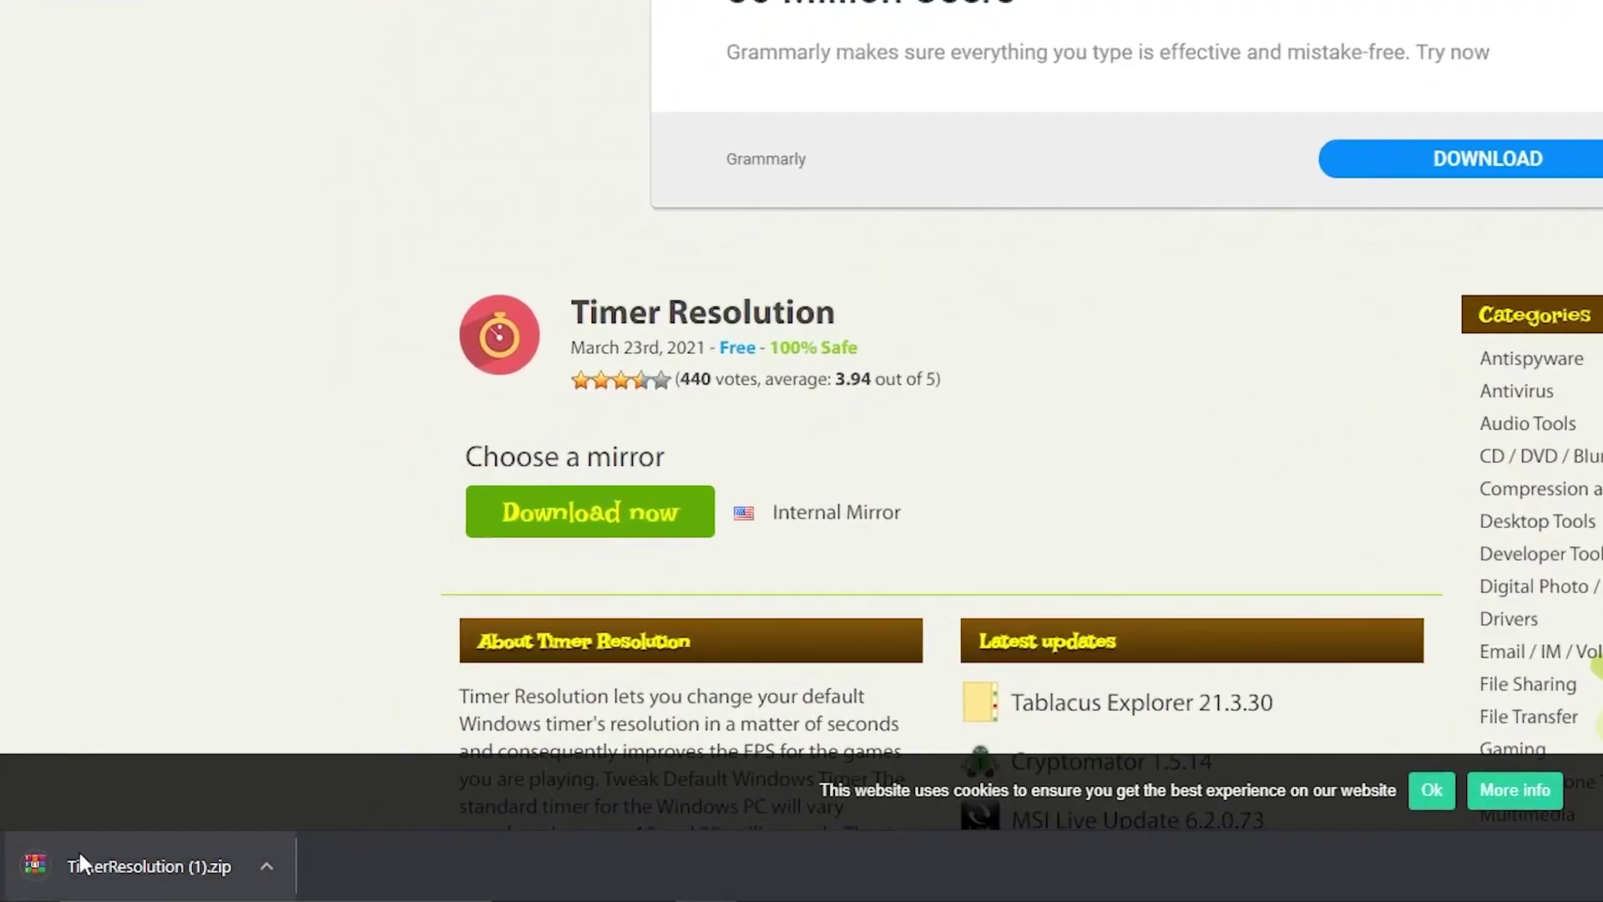
click(265, 865)
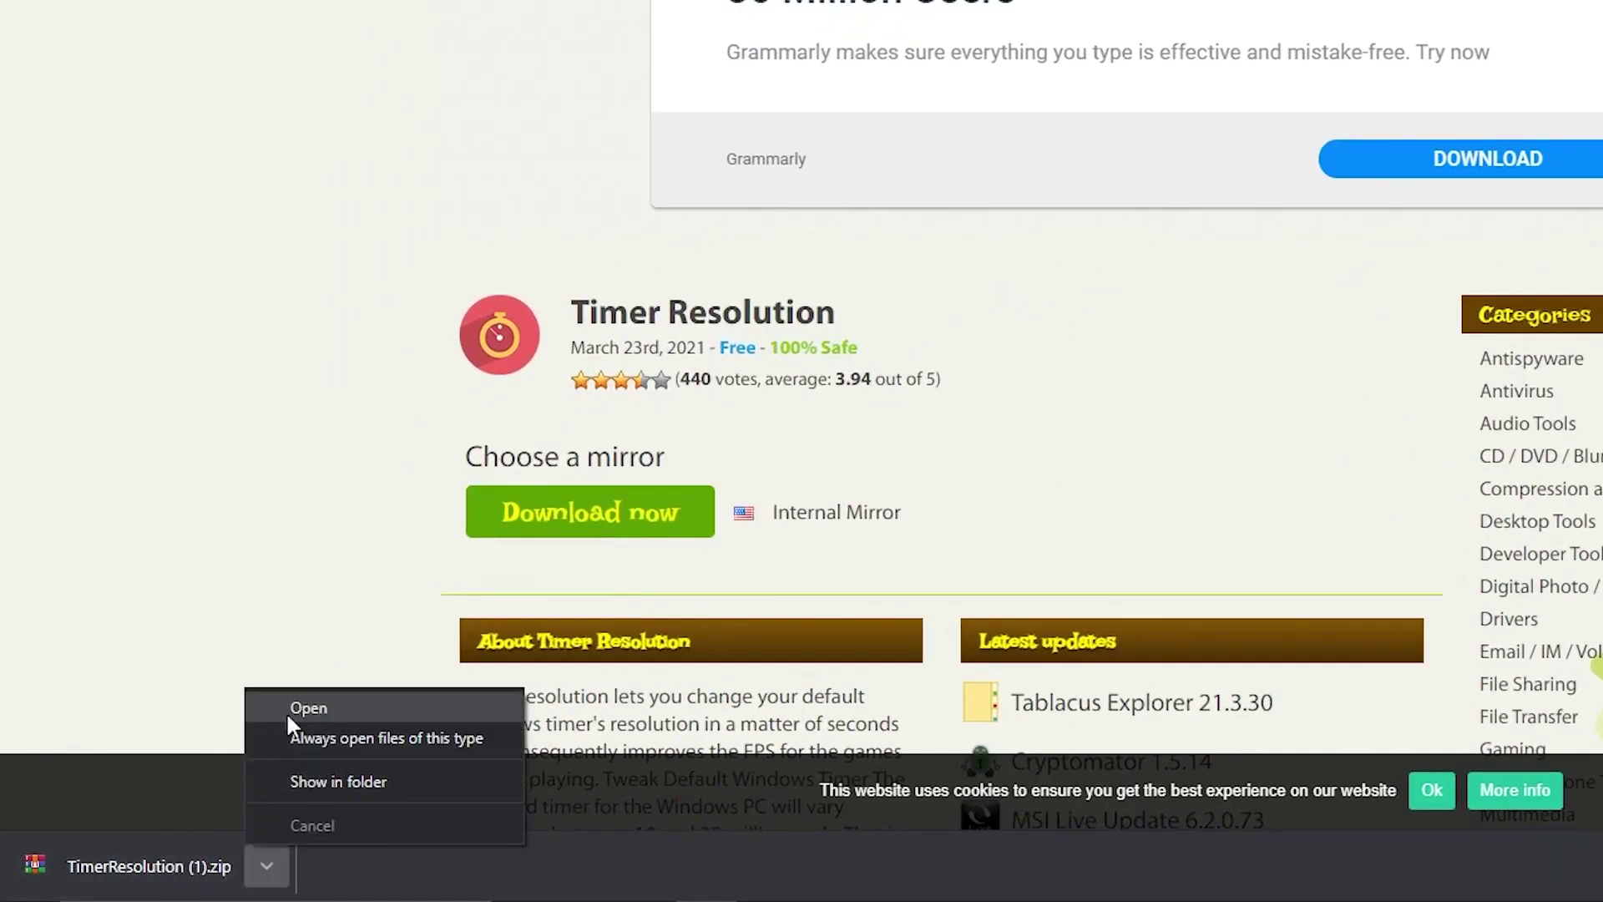
click(323, 702)
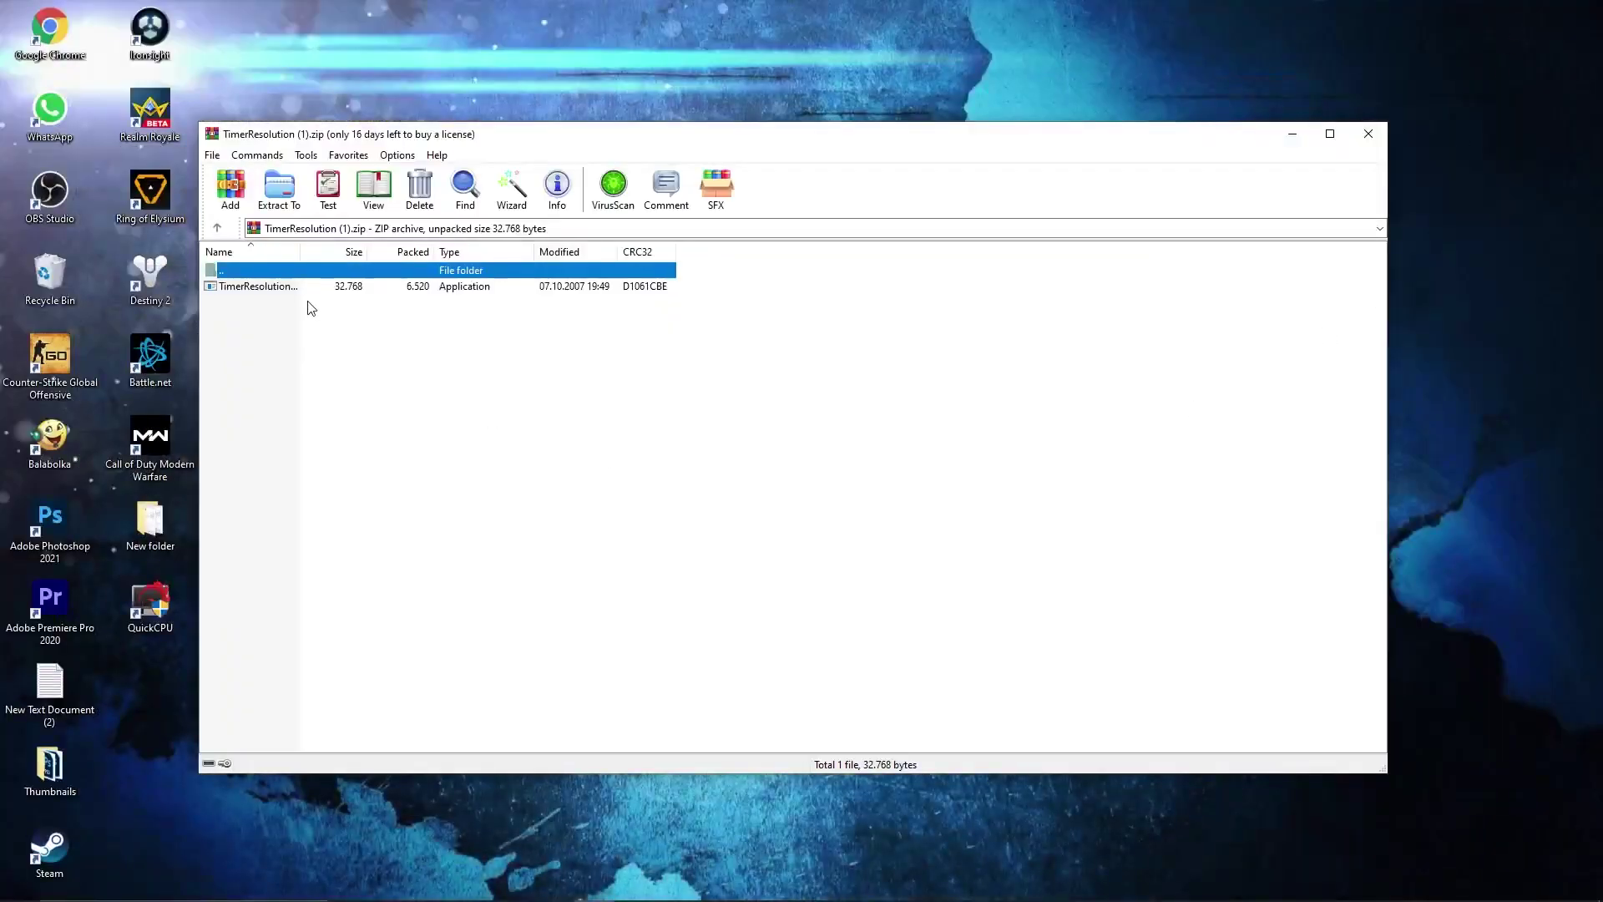
Launch TimerResolution.exe from the archive and set the 0.500 ms maximum resolution
double_click(242, 287)
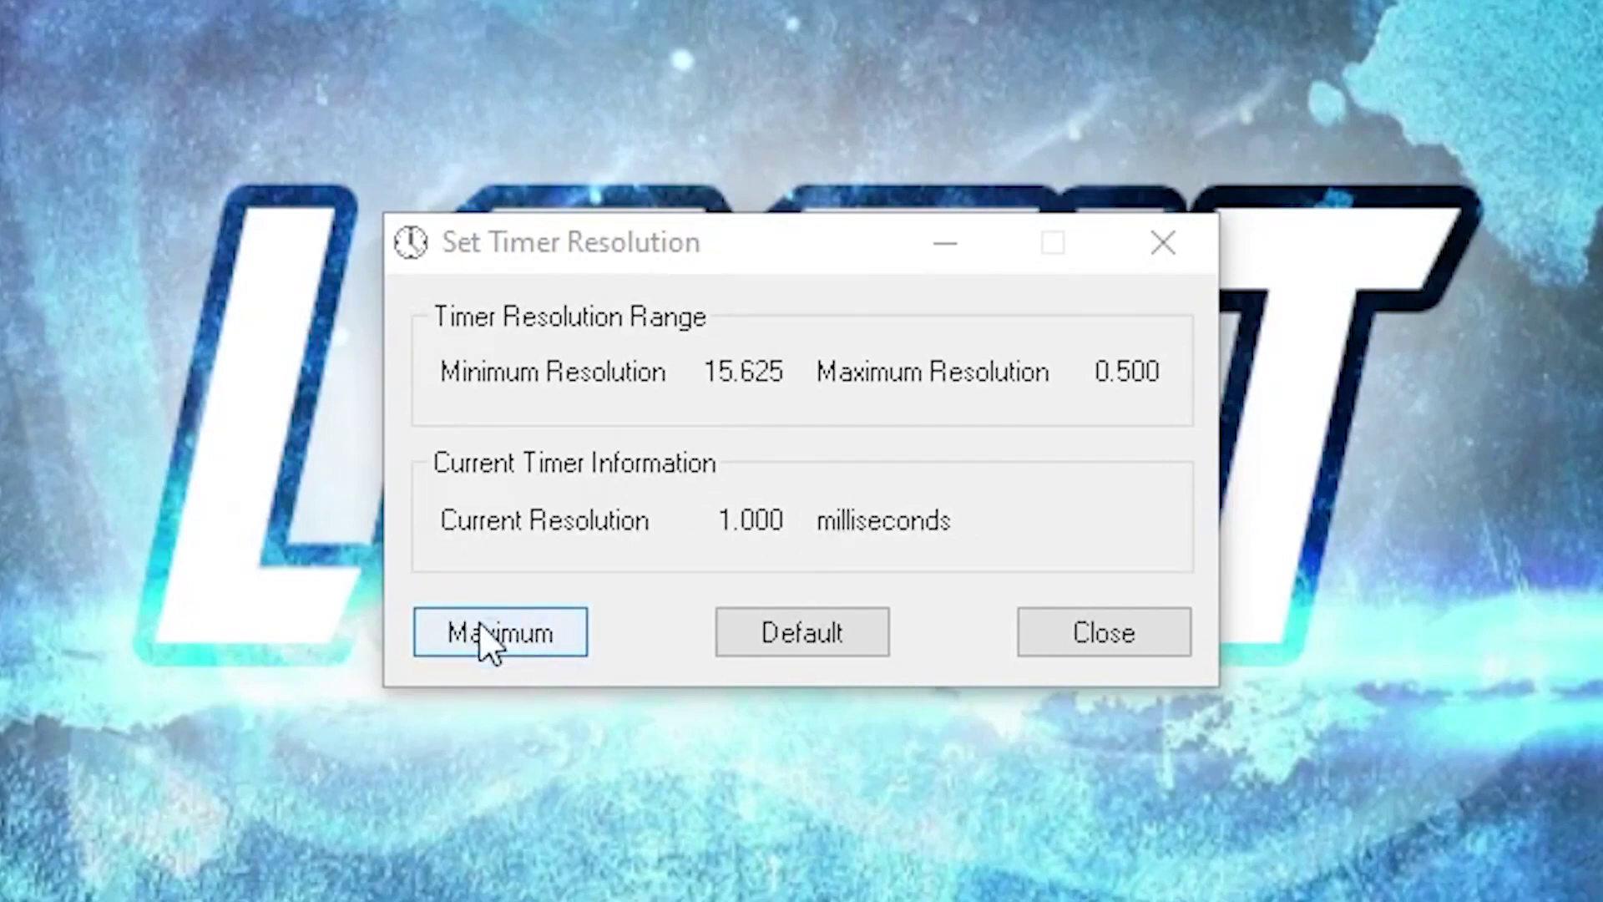
click(493, 647)
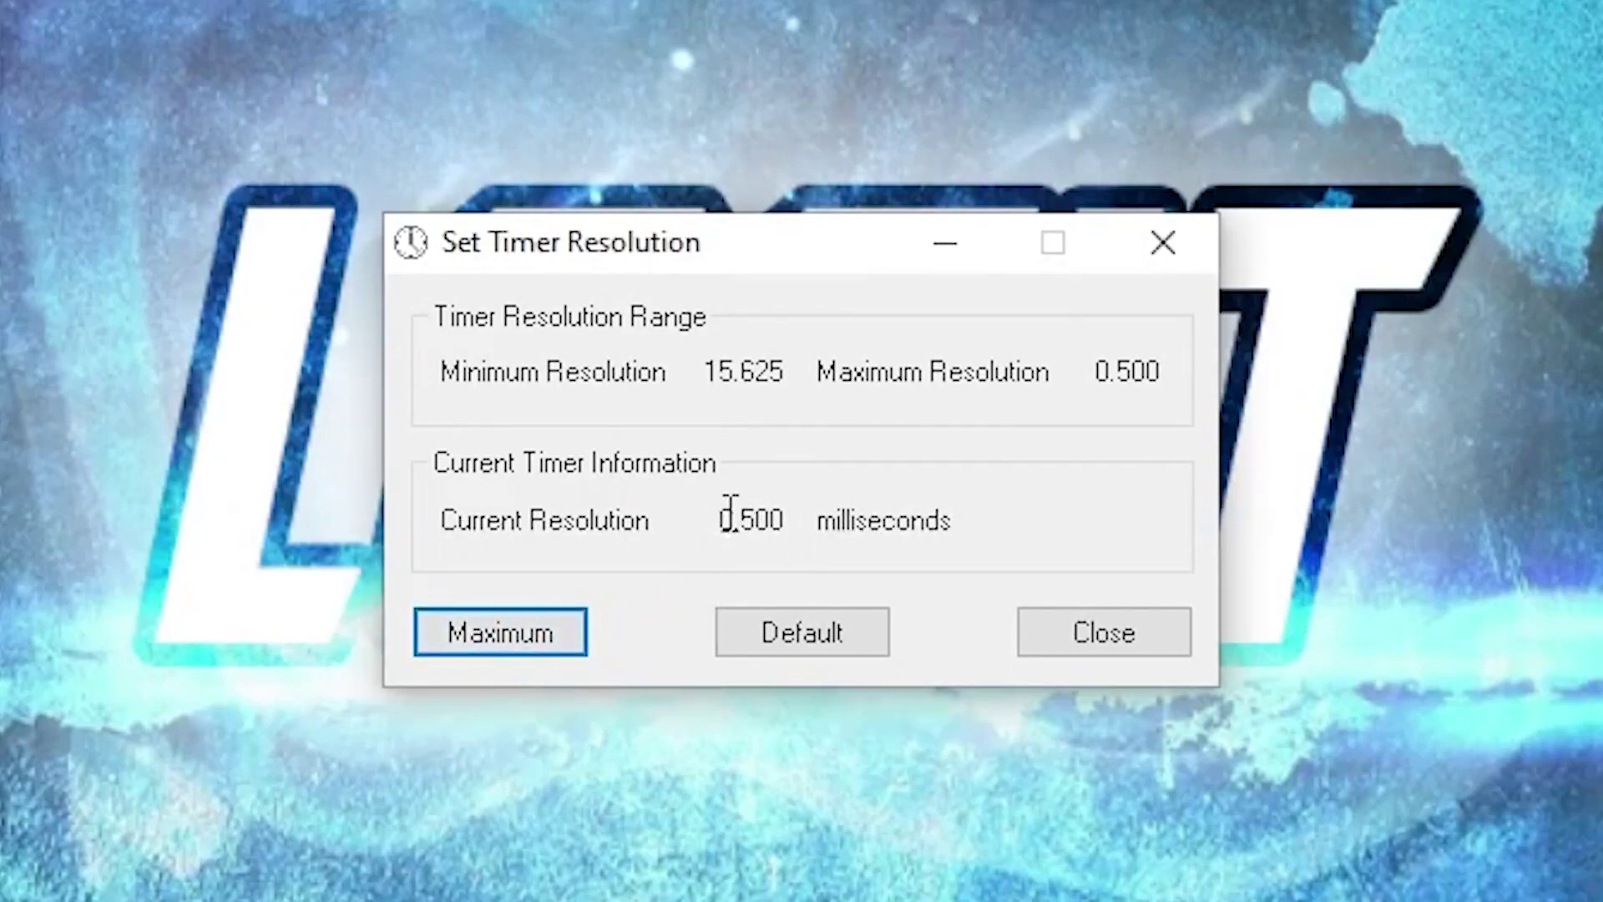
key(Tab)
key(Tab)
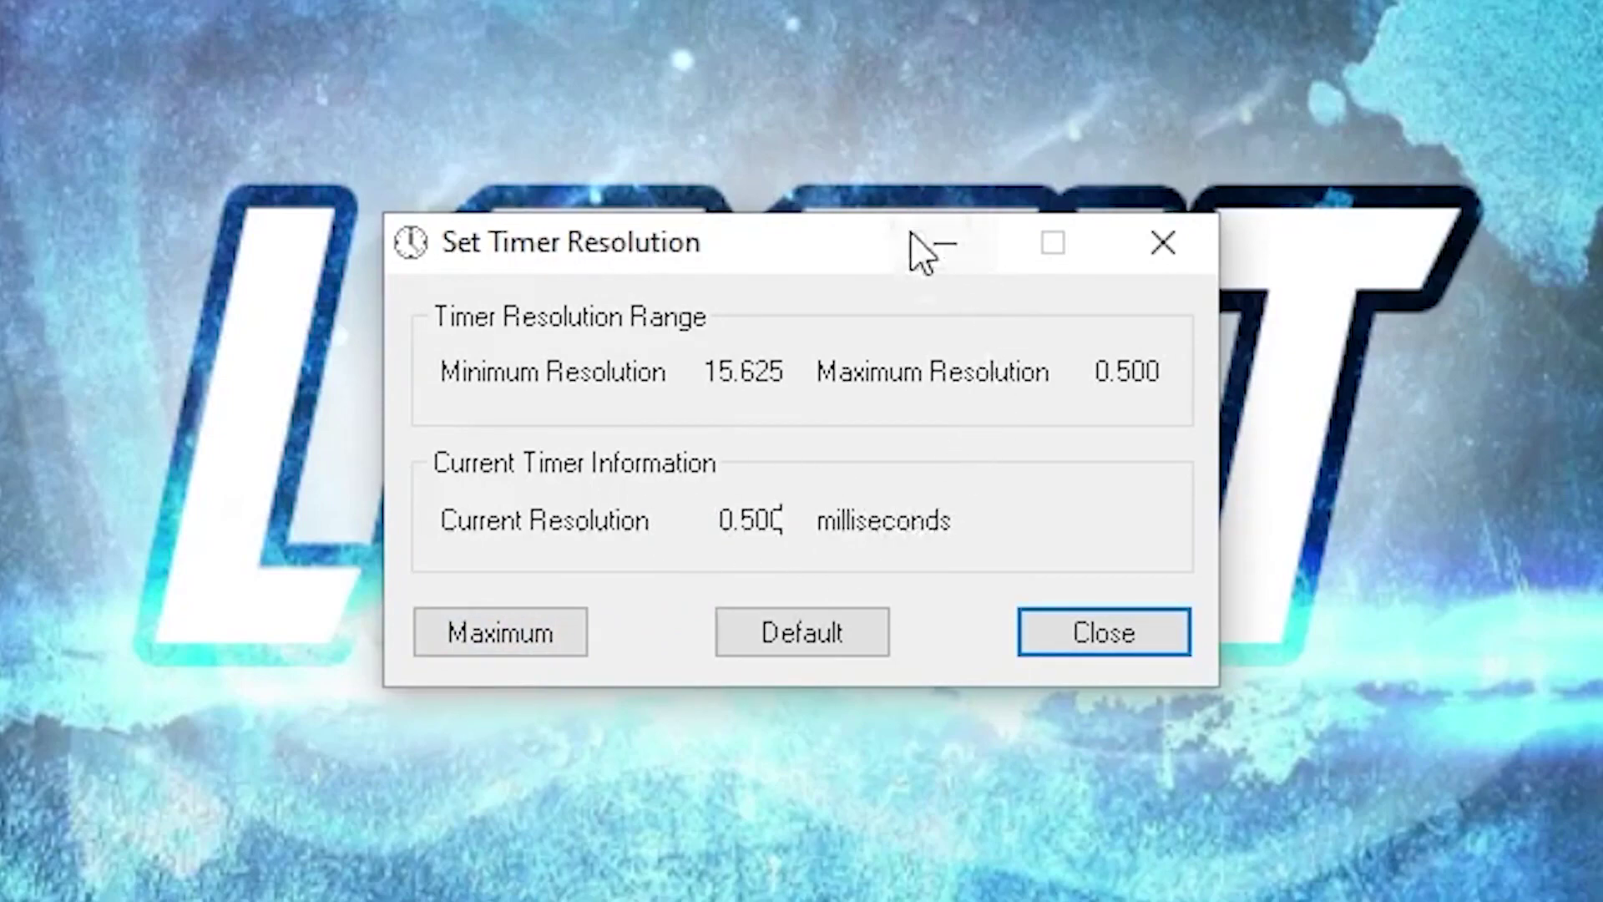
Minimize and restore the window, then reset the resolution to the 1.000 ms default
click(945, 244)
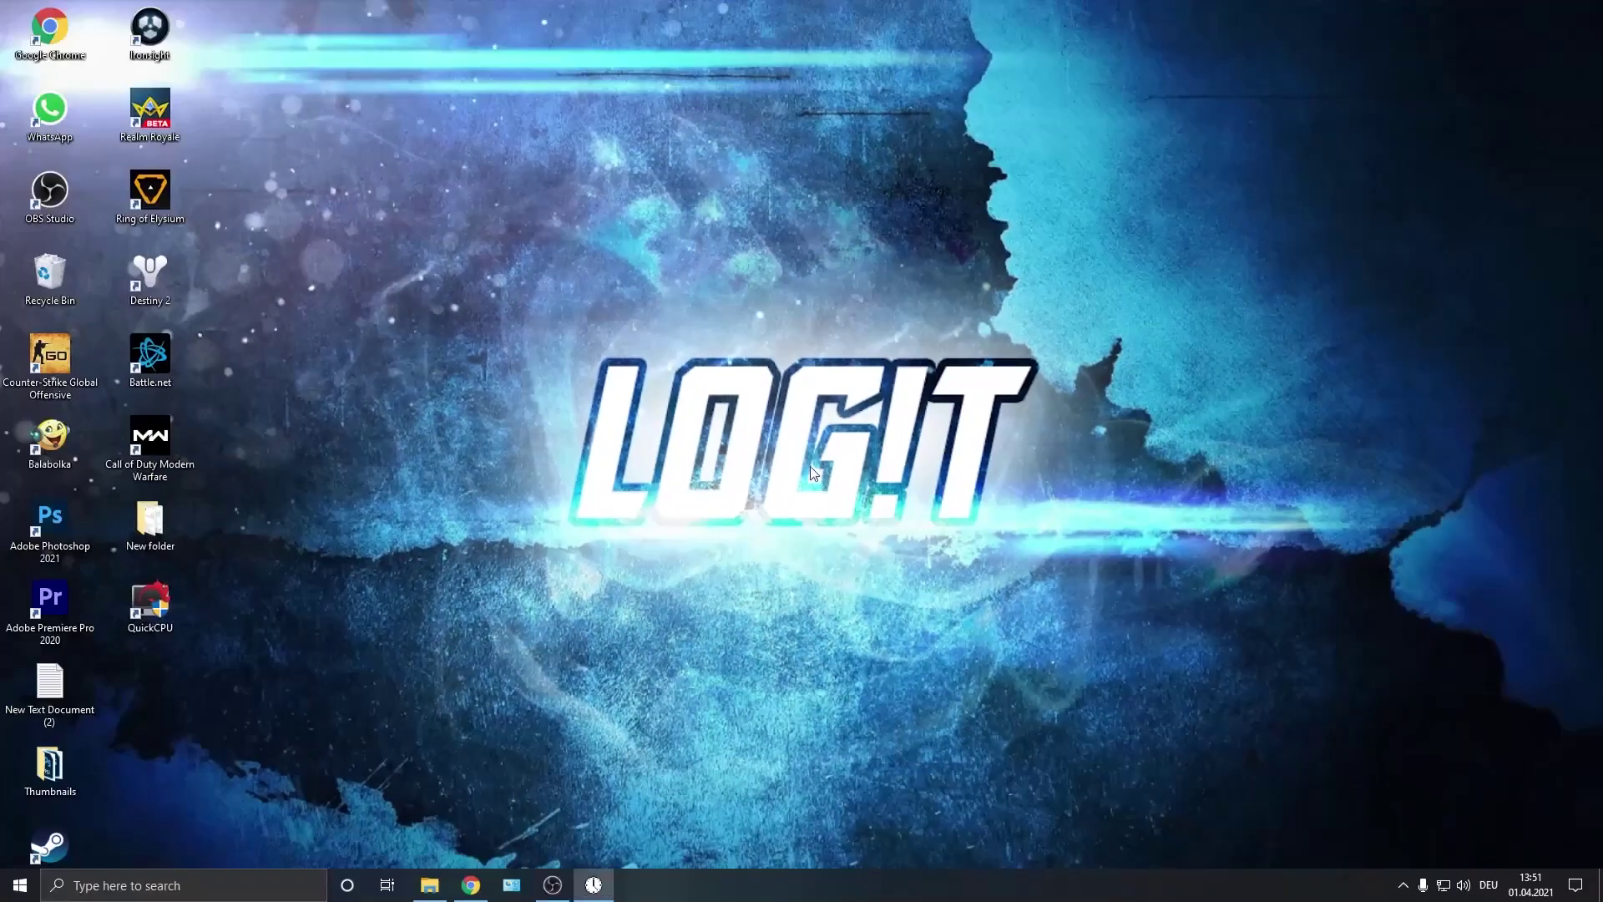
click(604, 873)
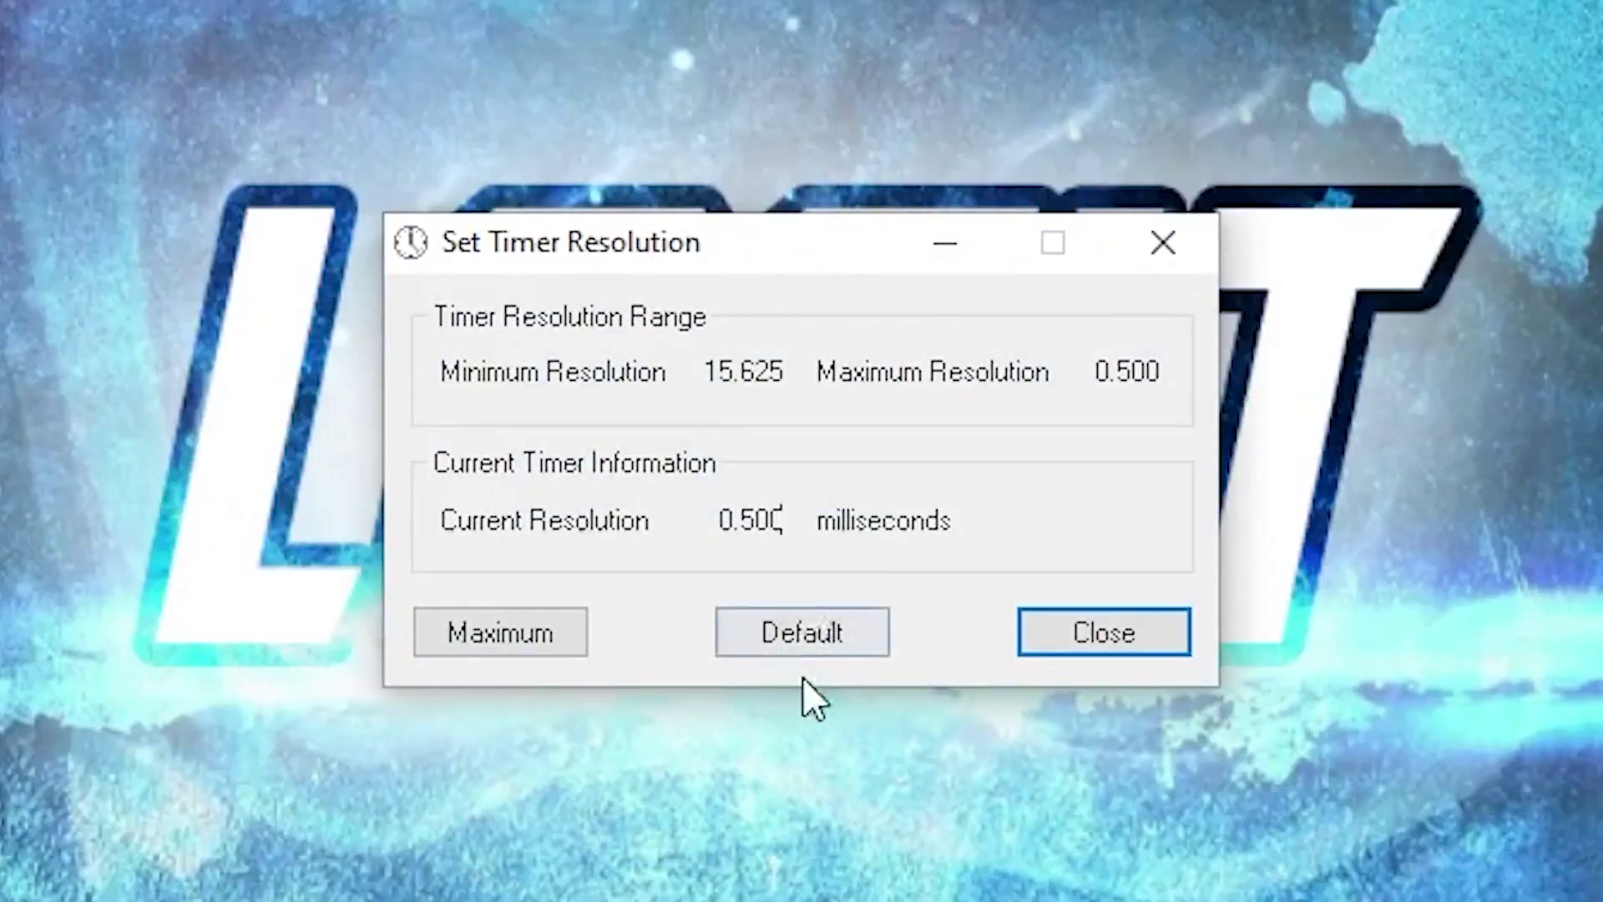
click(800, 643)
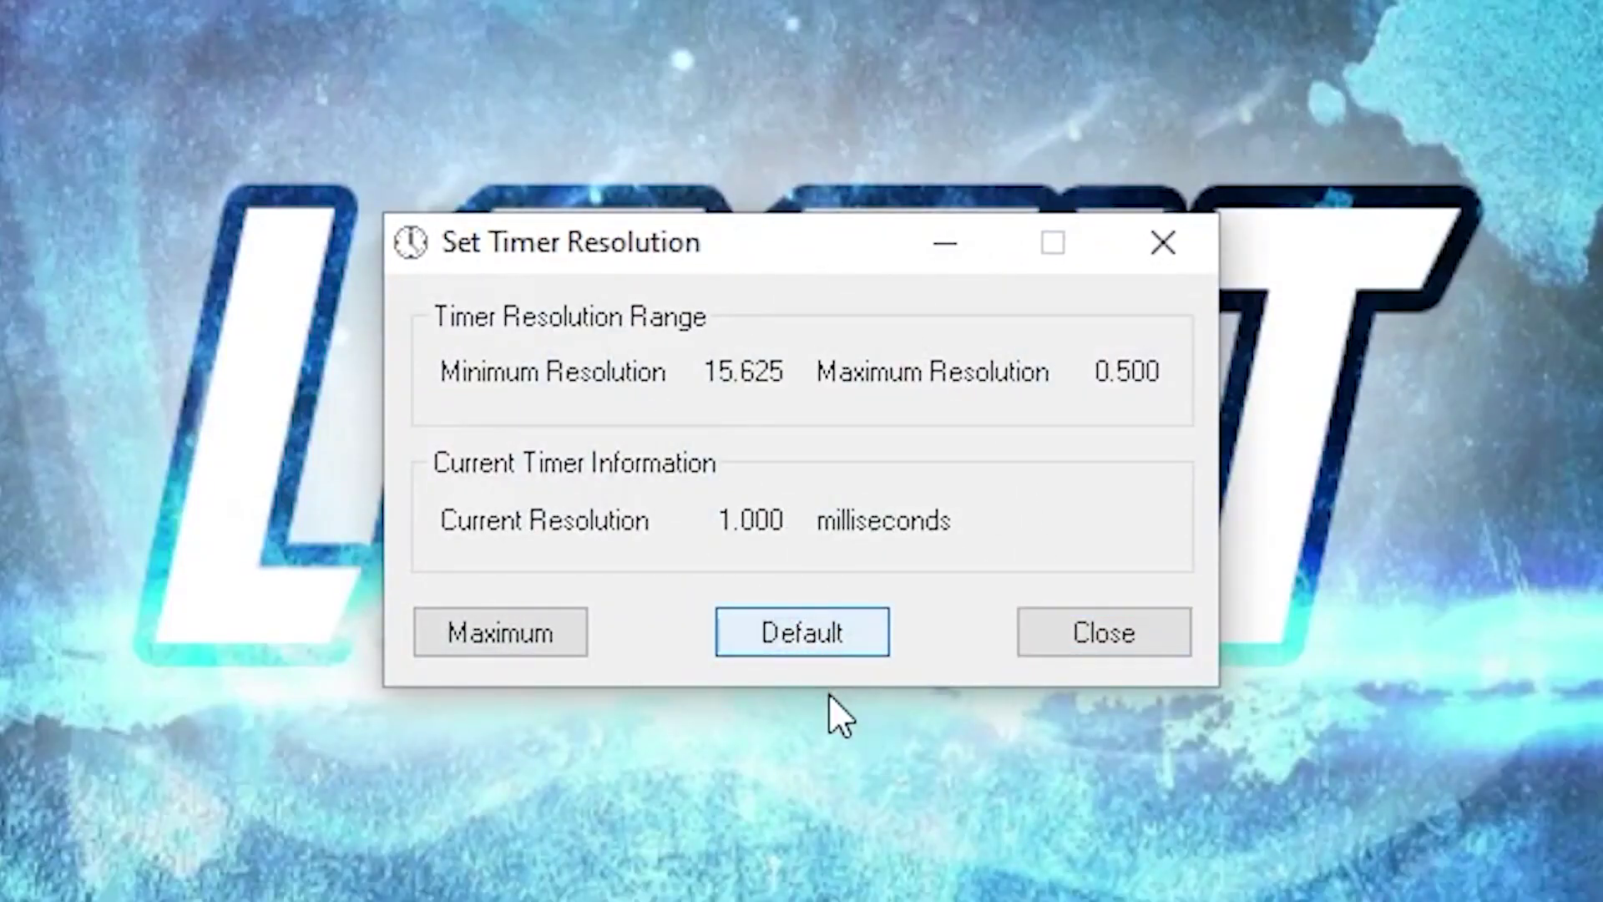